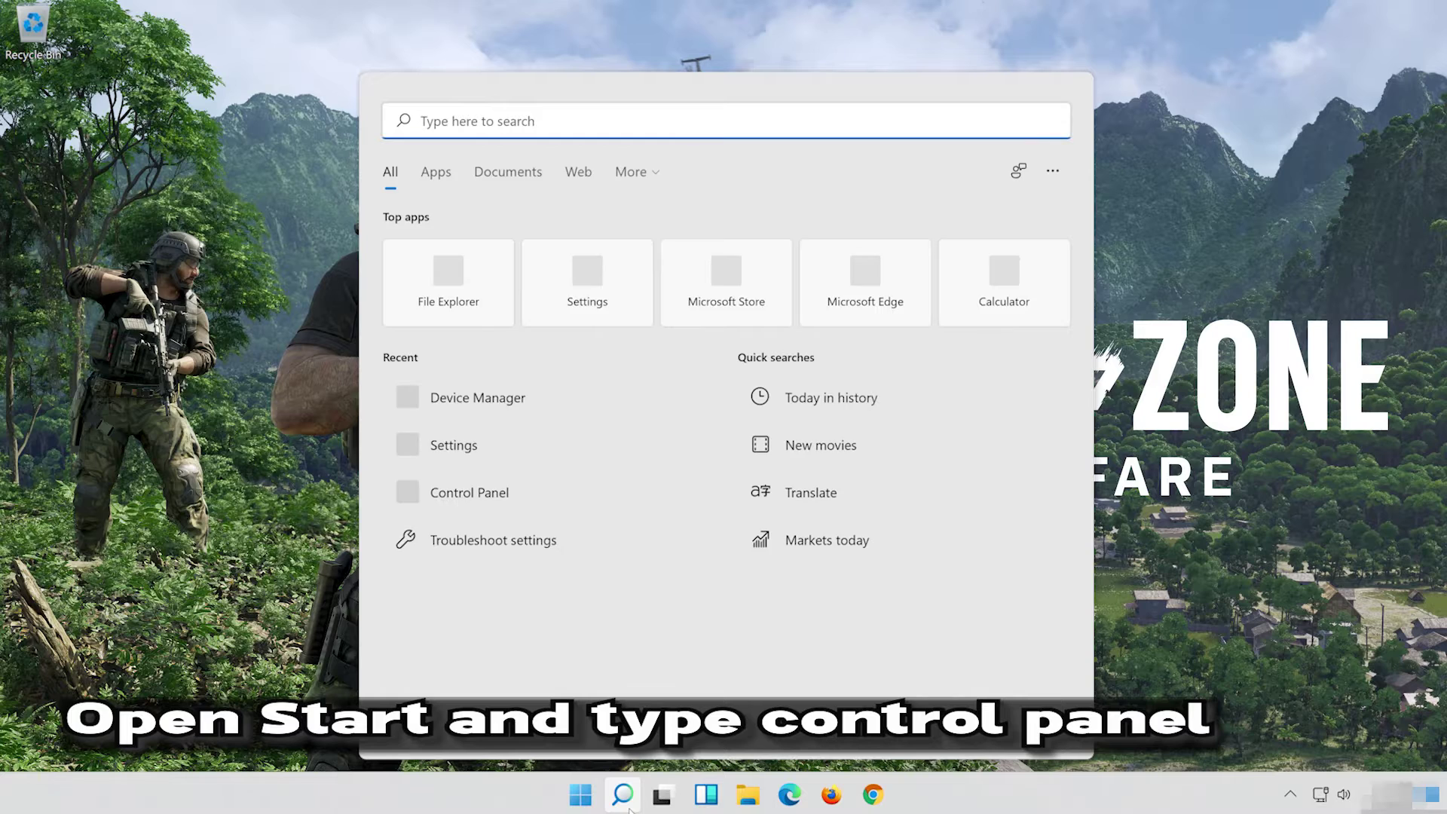
# Search Windows for "control panel" and open the Control Panel app.
pyautogui.write('co')
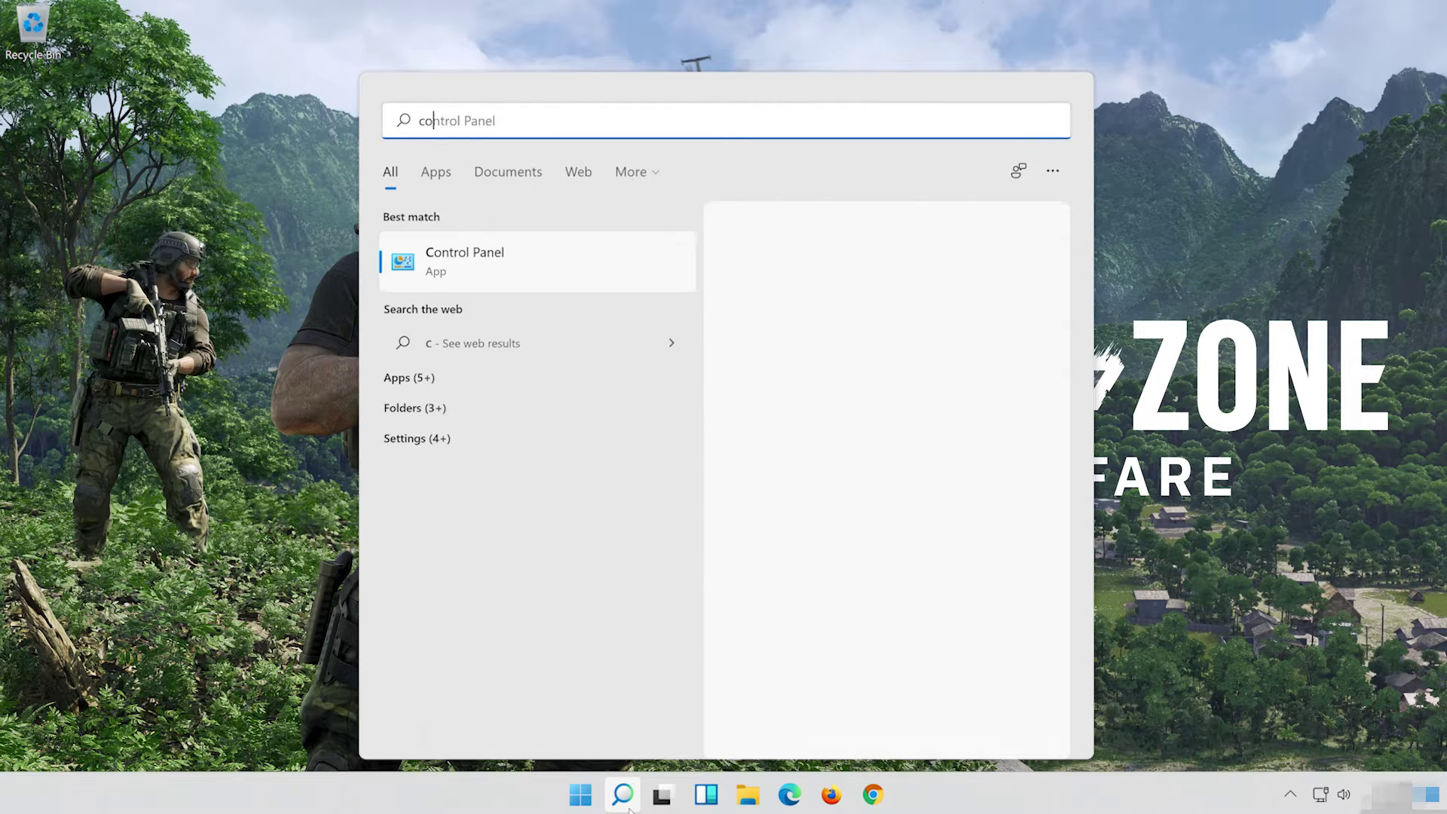
pyautogui.write('ntrol p')
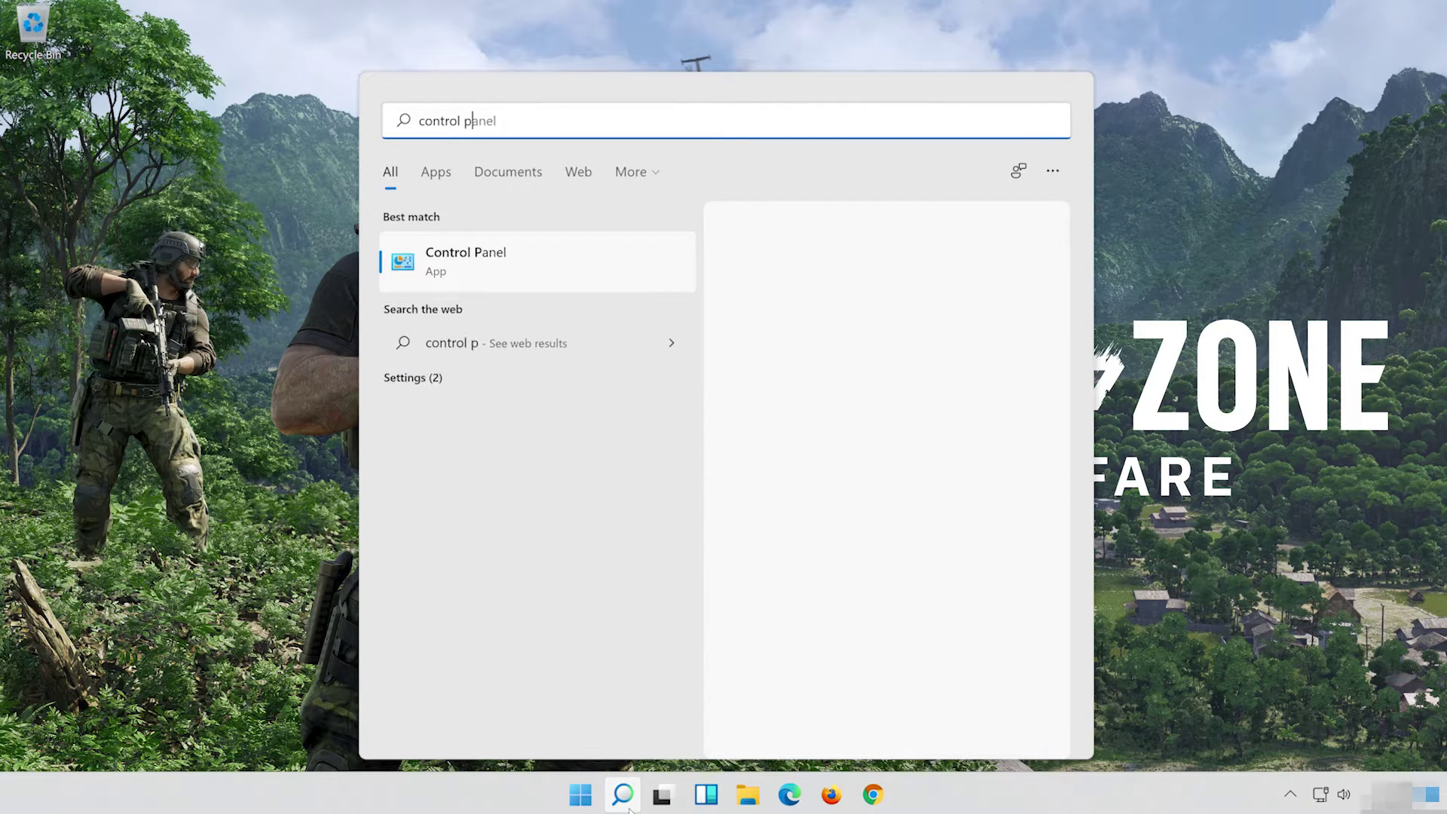
pyautogui.write('anel')
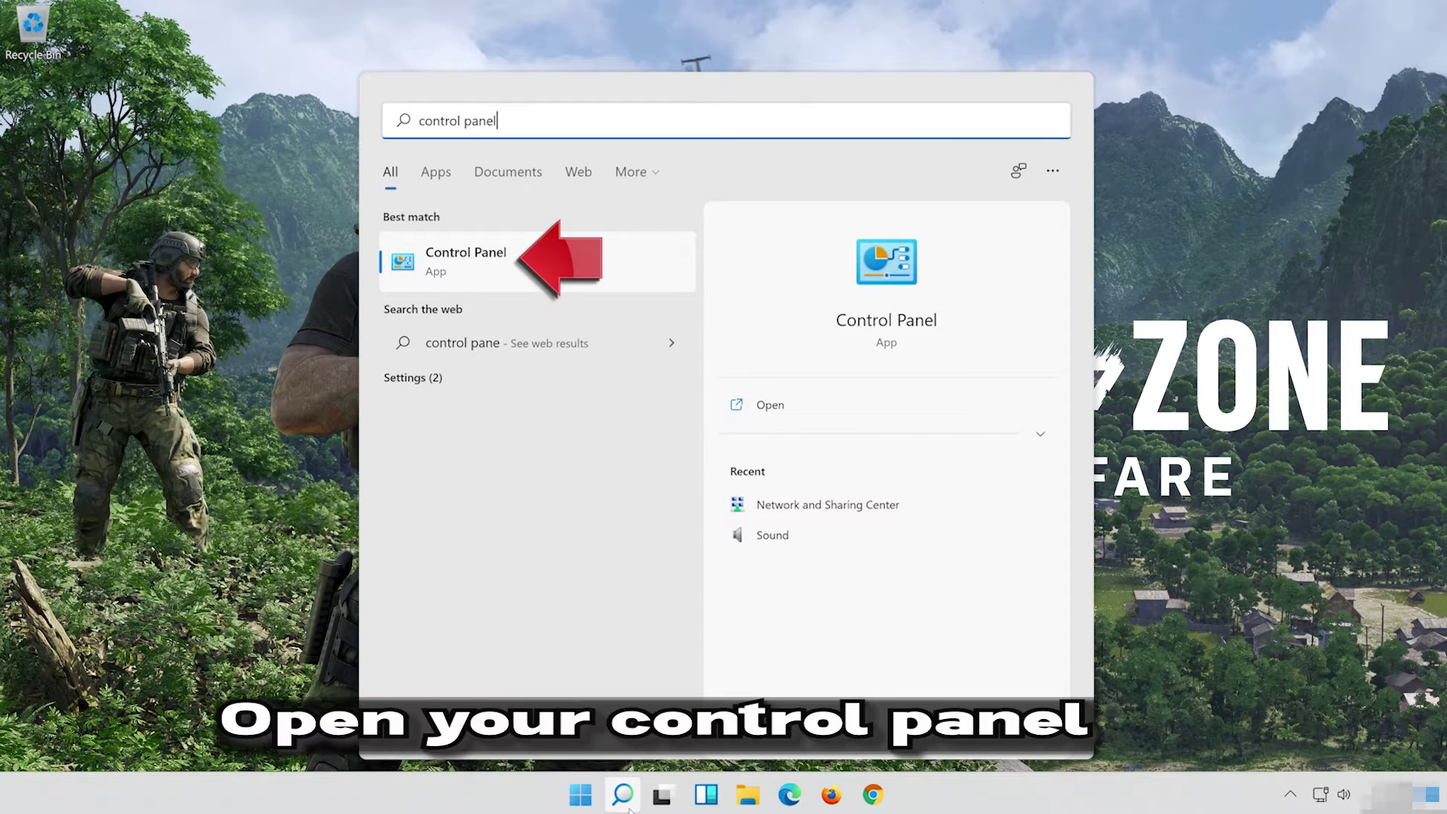
pyautogui.click(613, 262)
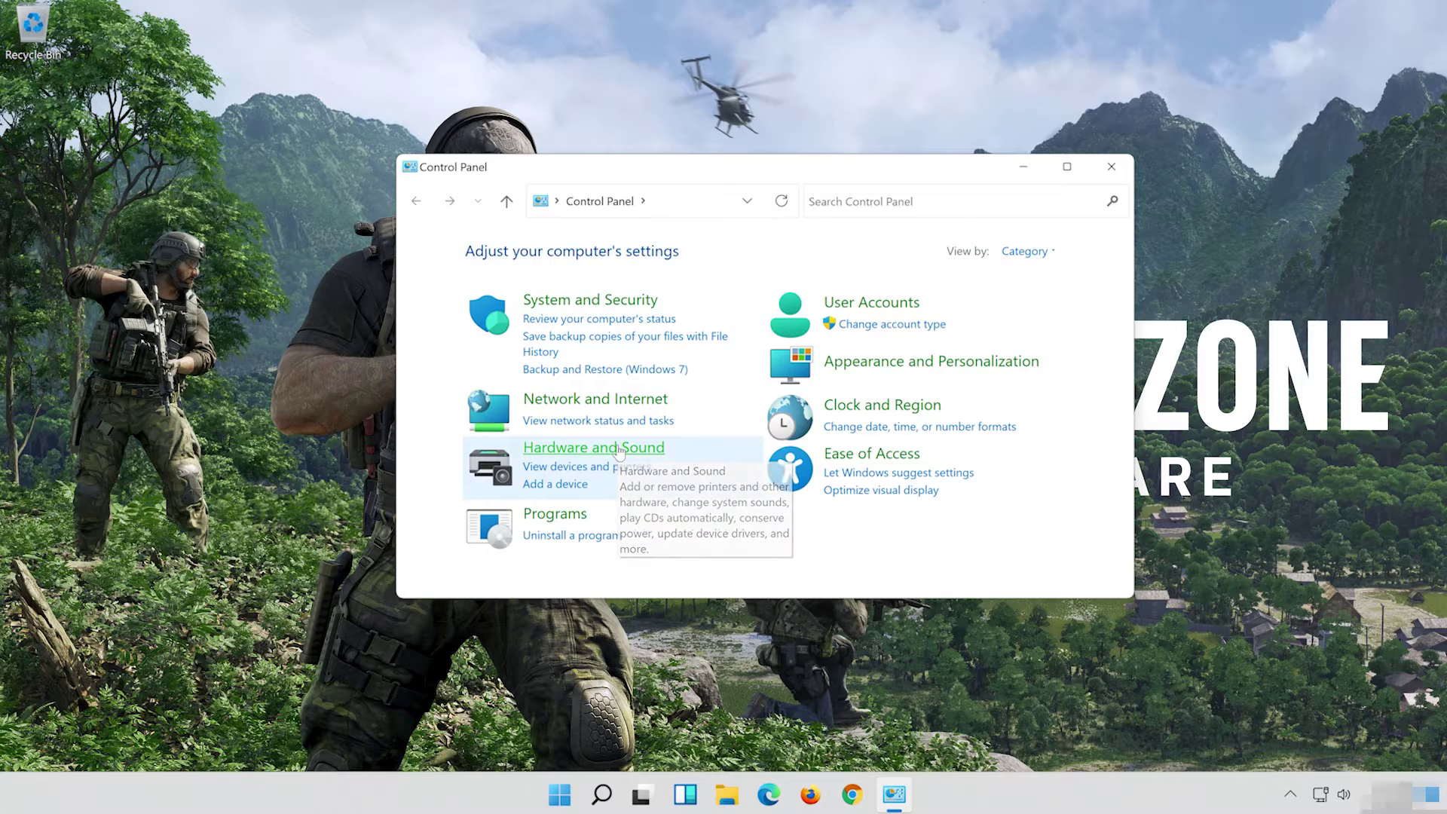
# Open the Sound settings under Hardware and Sound, move their dialog to mid-screen and close the Control Panel window.
pyautogui.click(617, 446)
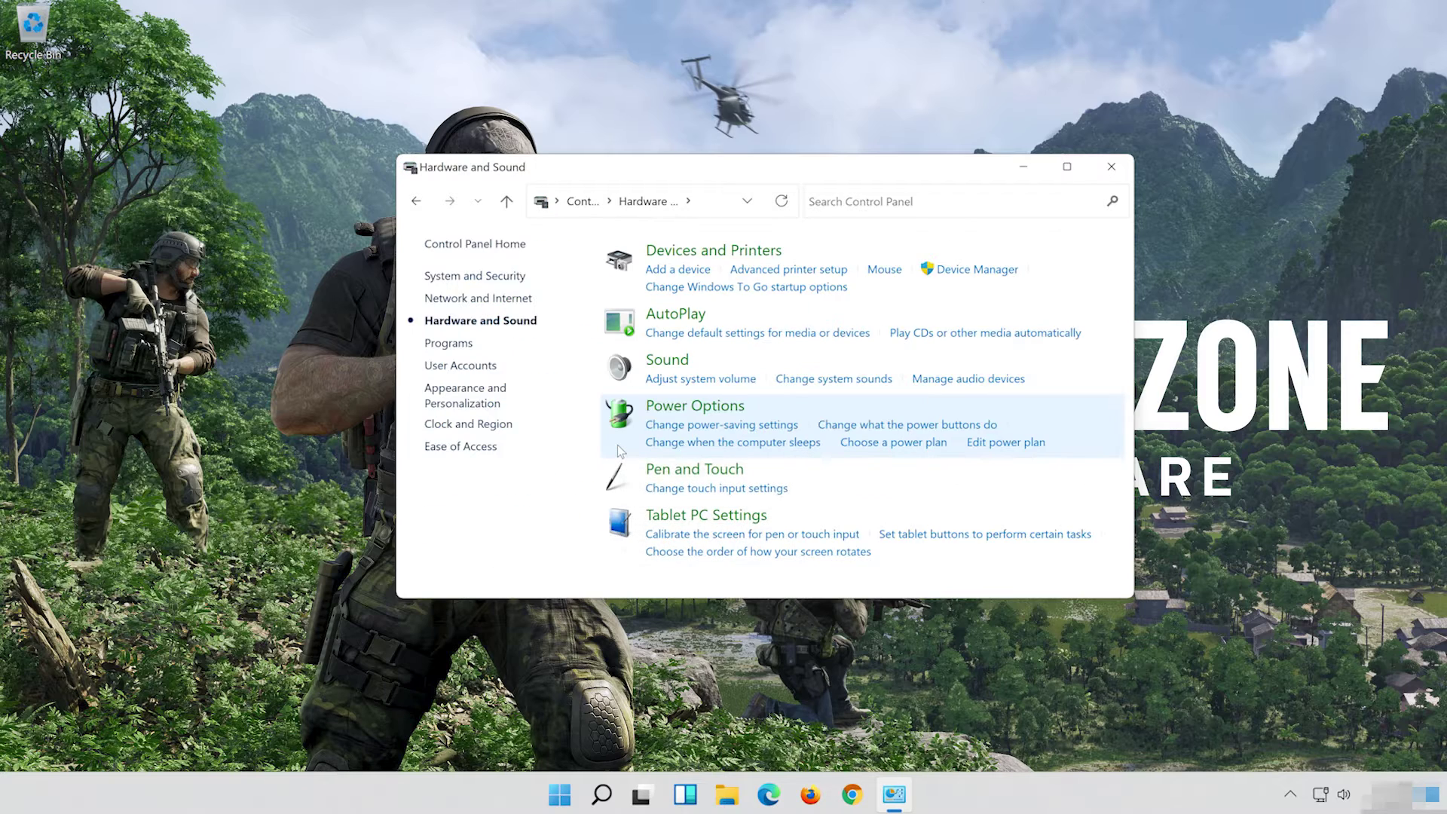
pyautogui.click(665, 363)
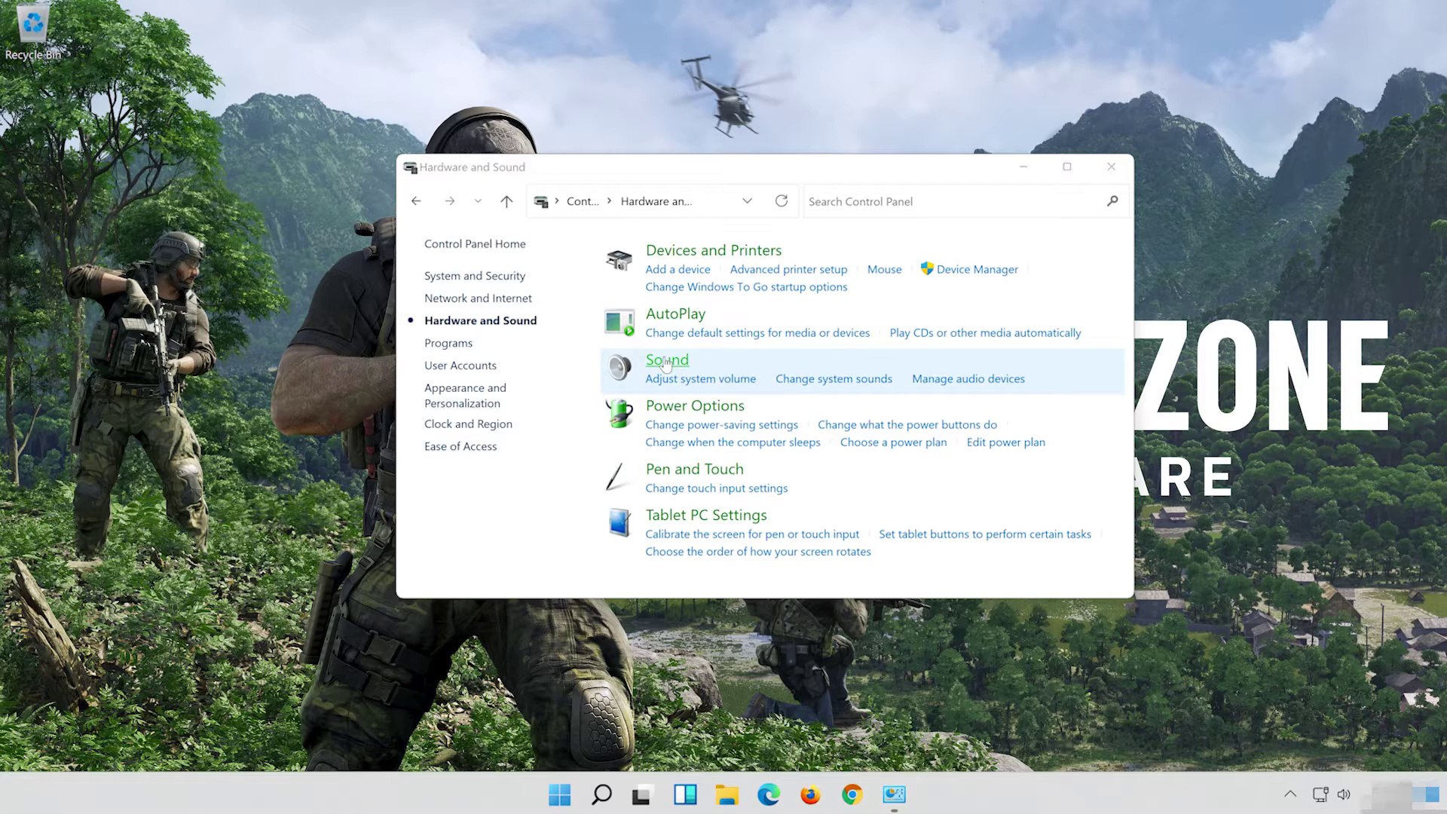
pyautogui.moveTo(242, 54); pyautogui.dragTo(762, 162)
pyautogui.click(1106, 166)
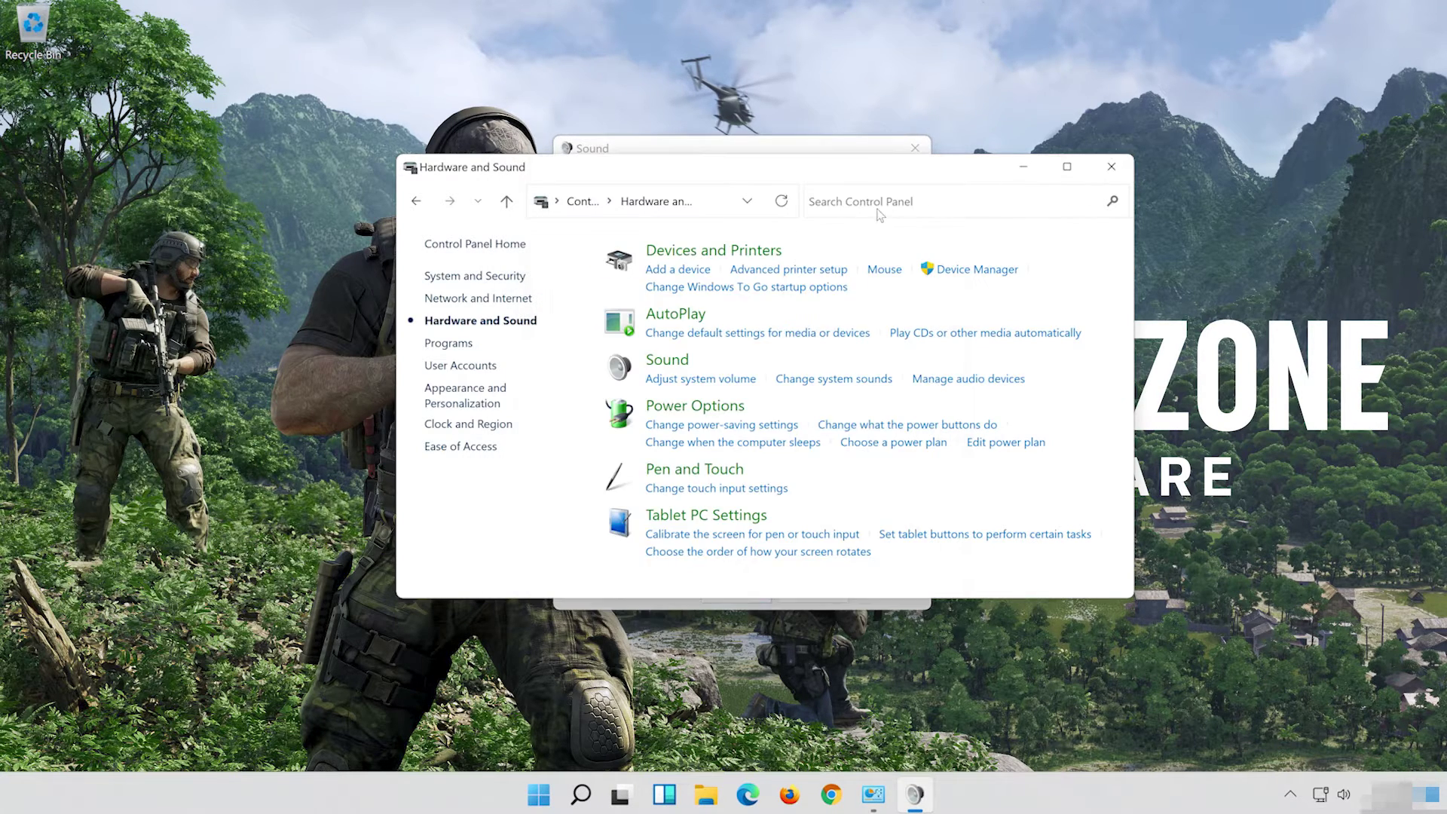
# Open the properties of the Speakers playback device.
pyautogui.click(694, 244)
pyautogui.click(694, 241)
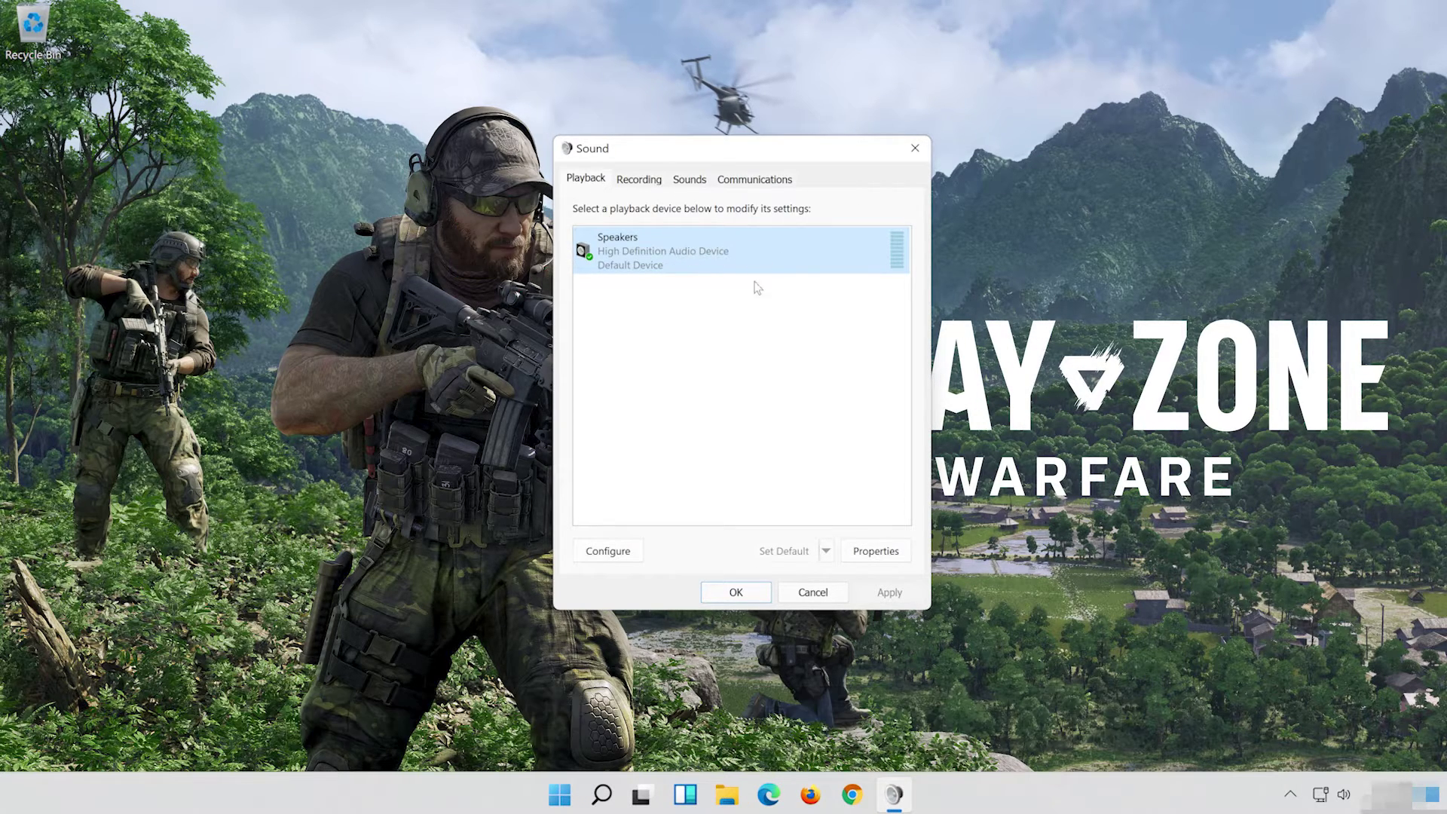
pyautogui.rightClick(744, 242)
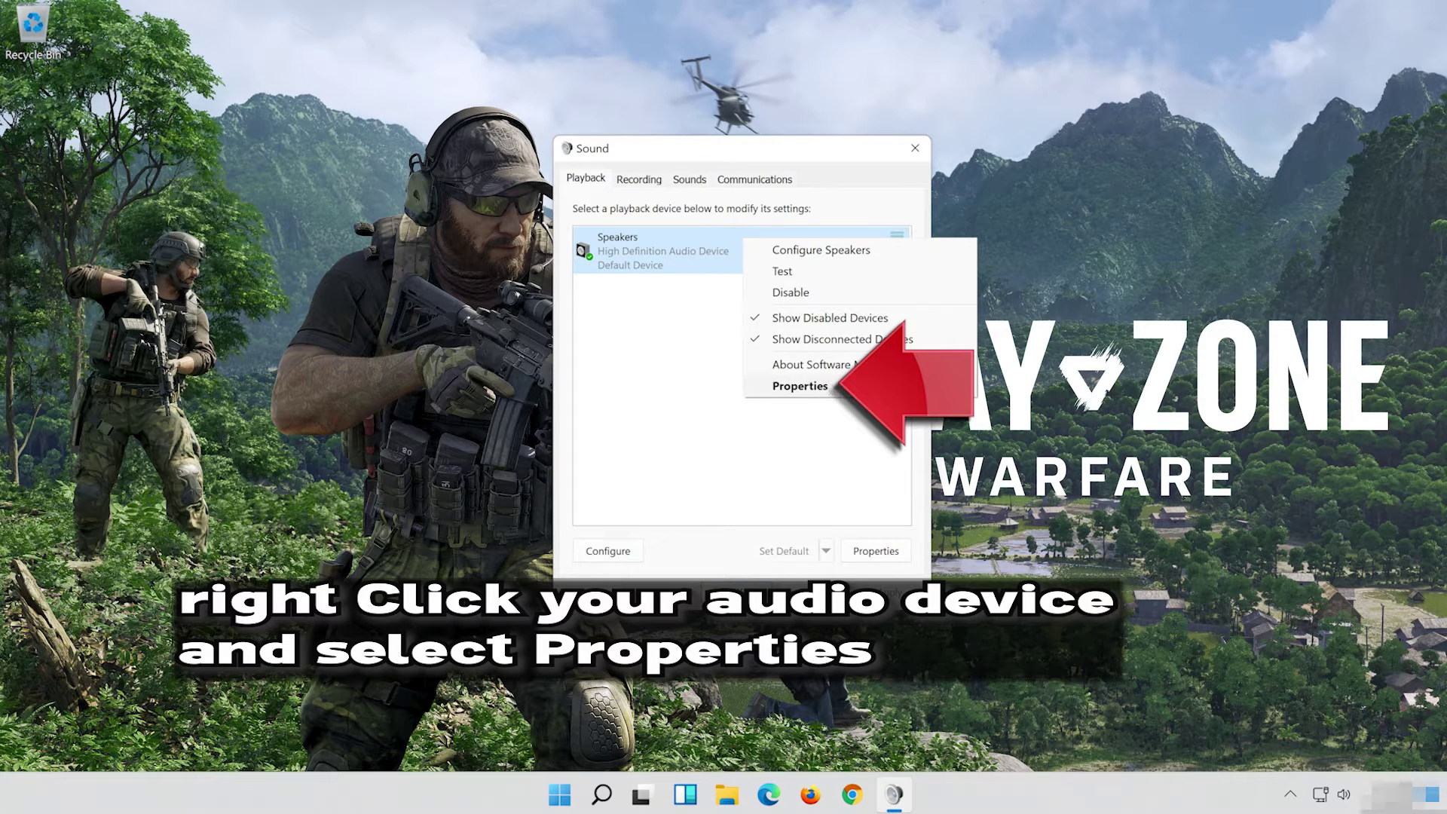
pyautogui.click(829, 386)
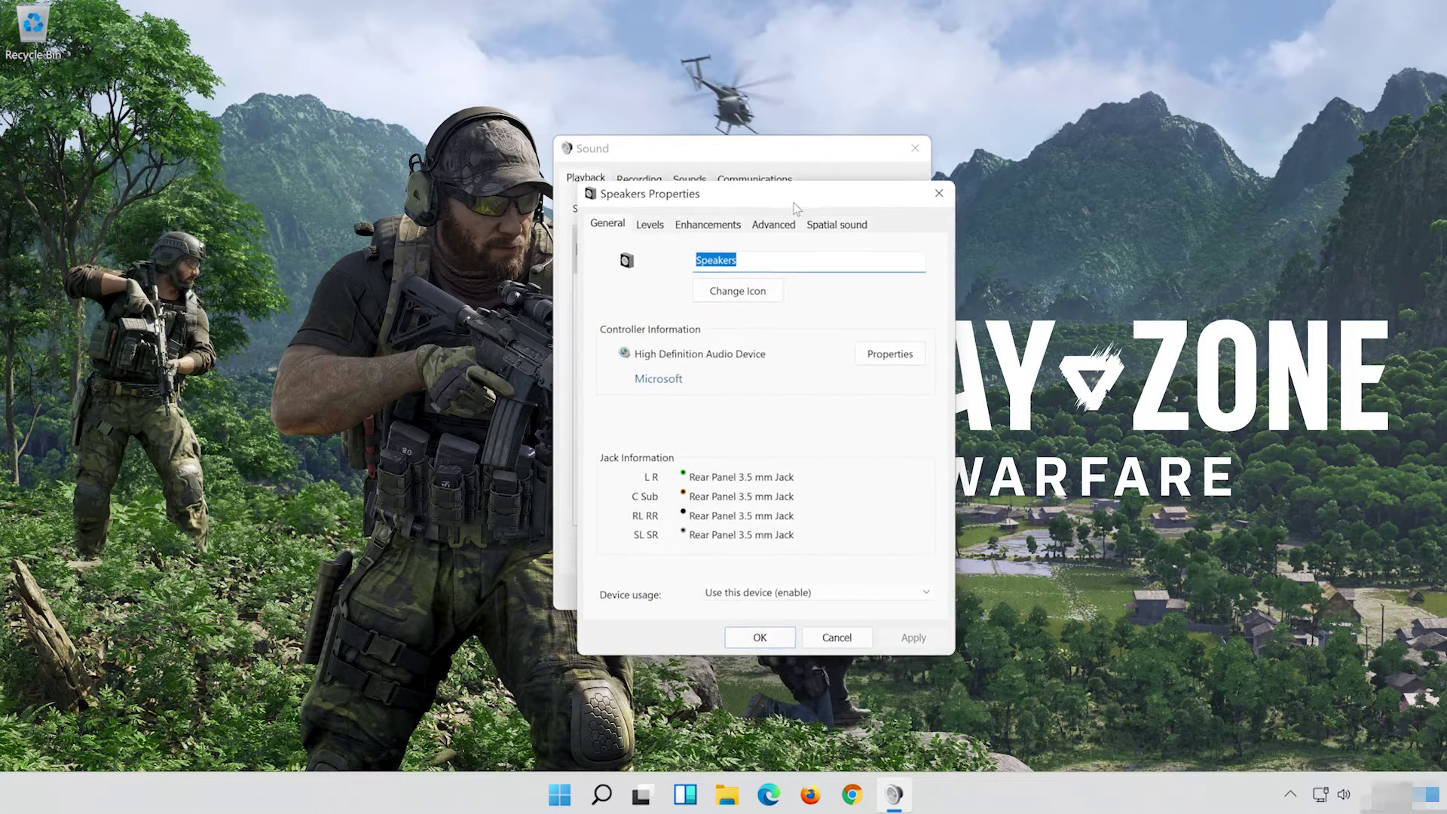
# Disable all enhancements for the speakers, apply the change and close both sound dialogs.
pyautogui.click(713, 176)
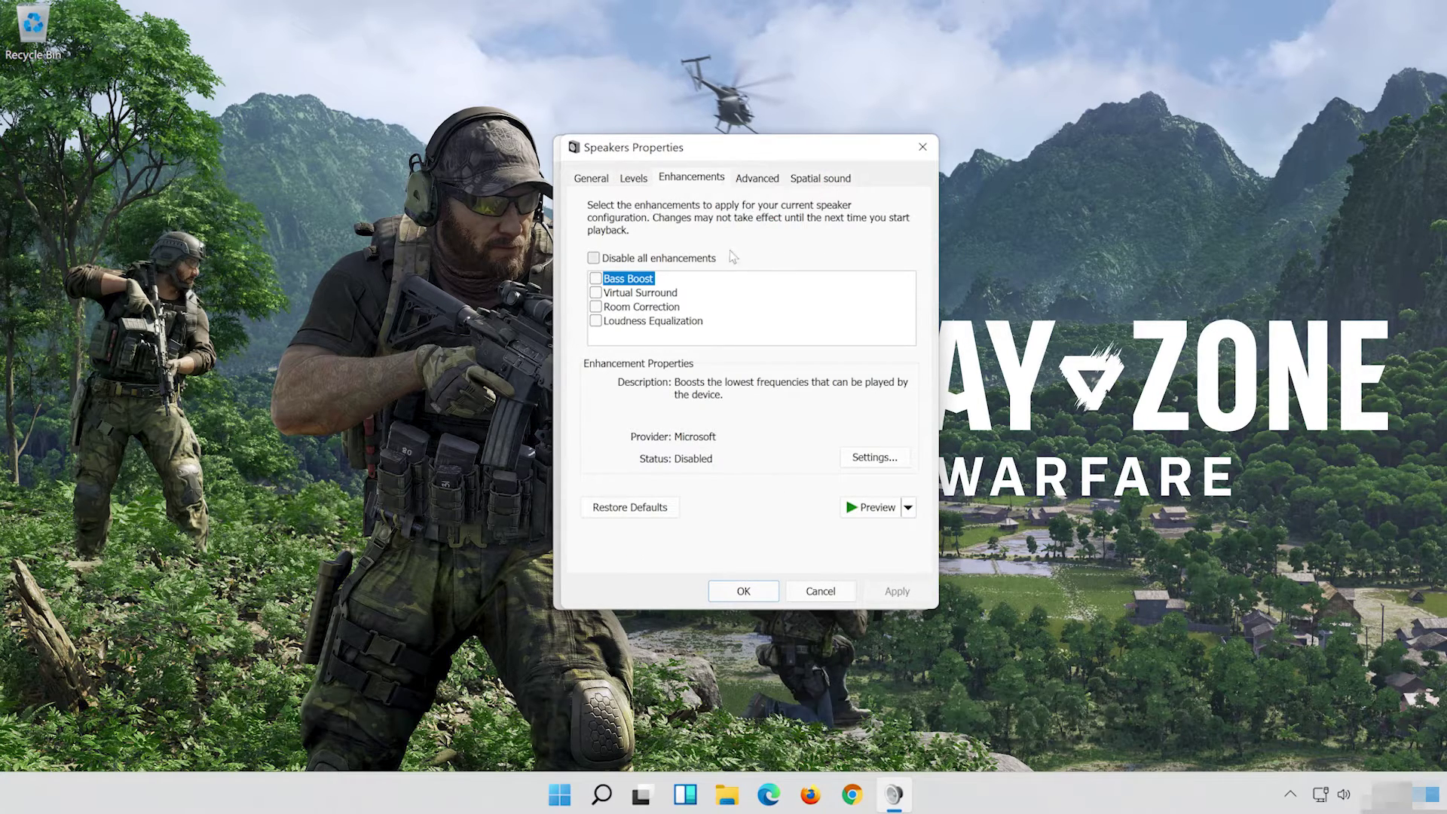
pyautogui.click(596, 259)
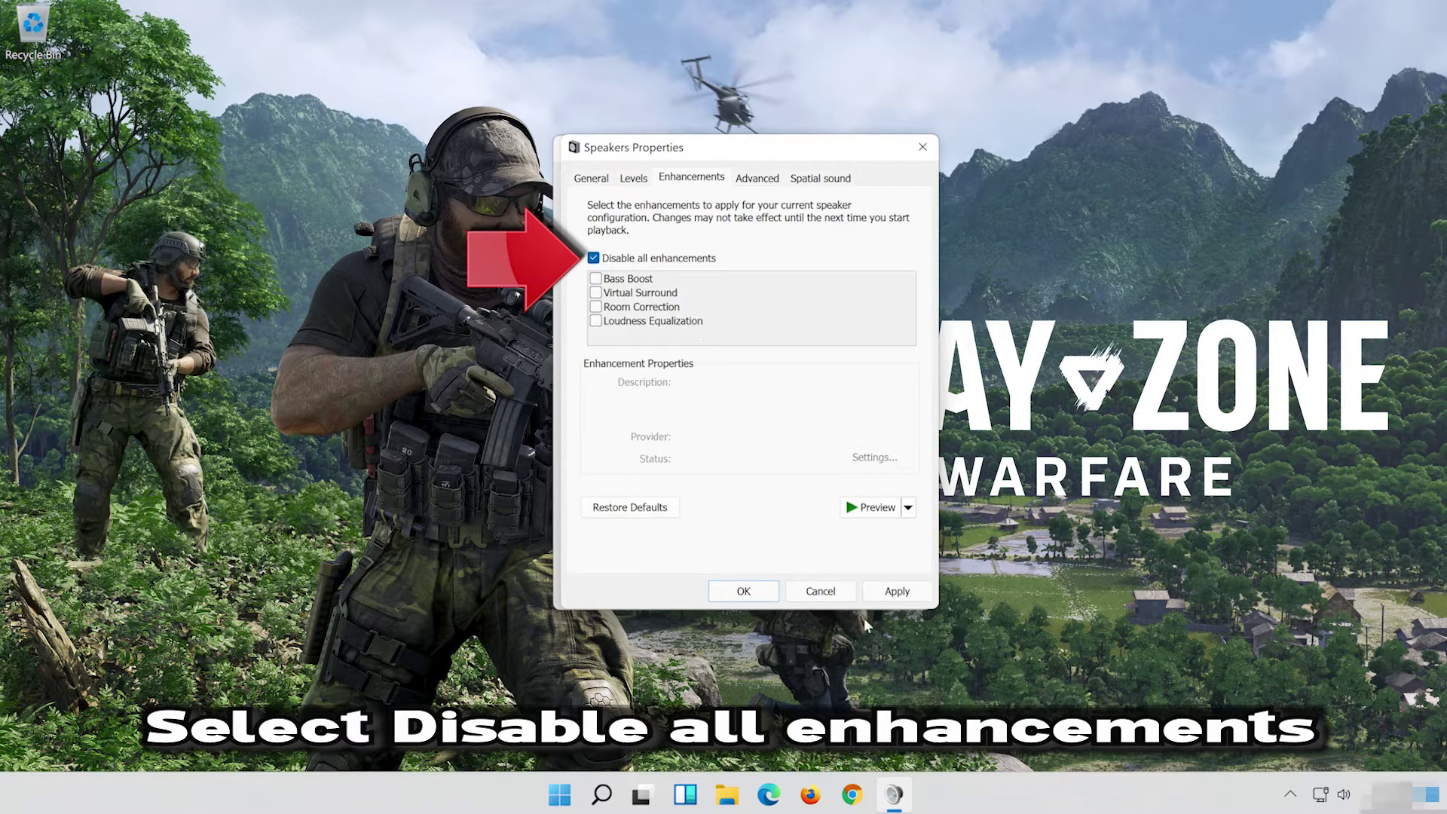
pyautogui.click(905, 591)
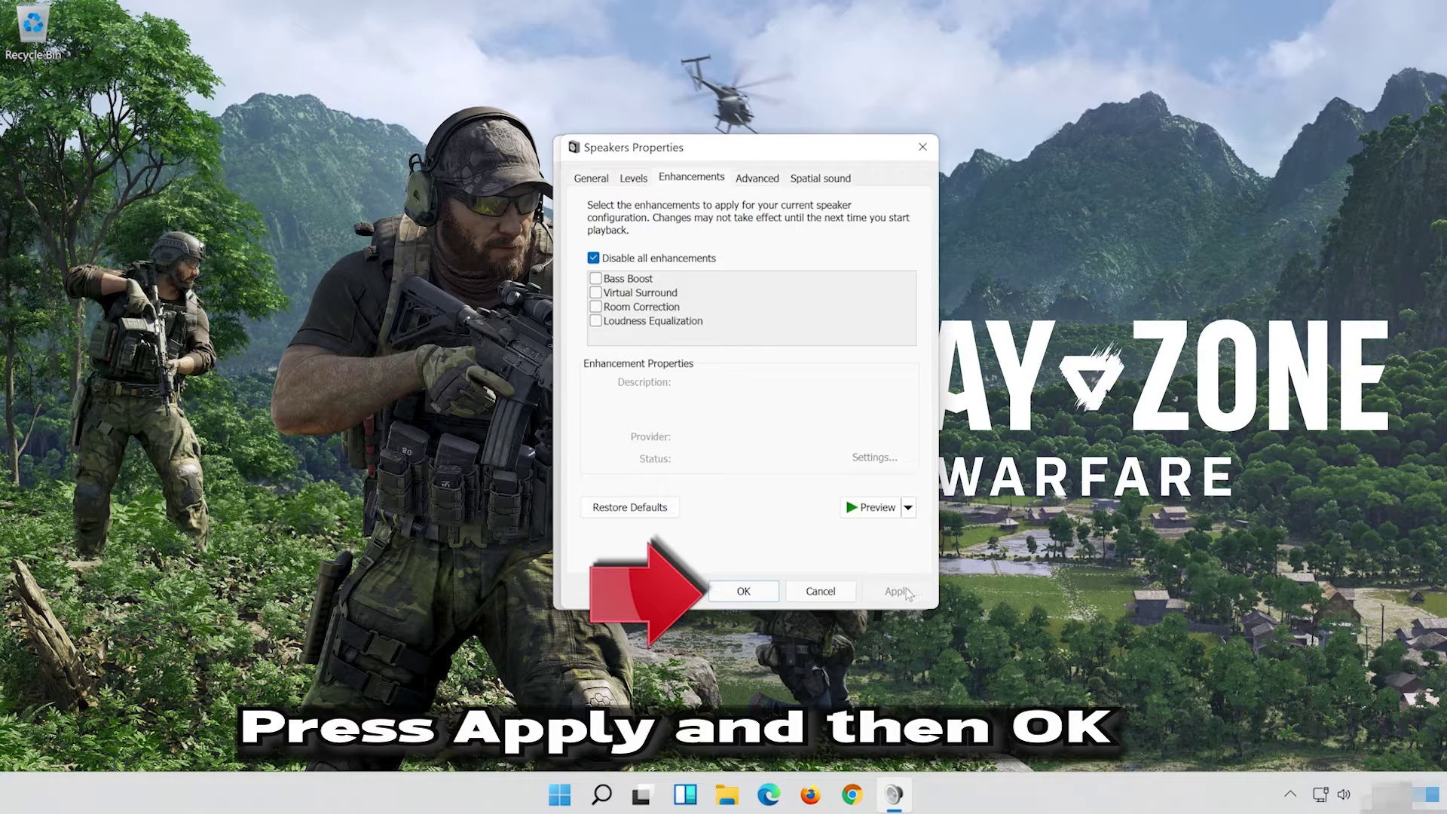
pyautogui.click(774, 590)
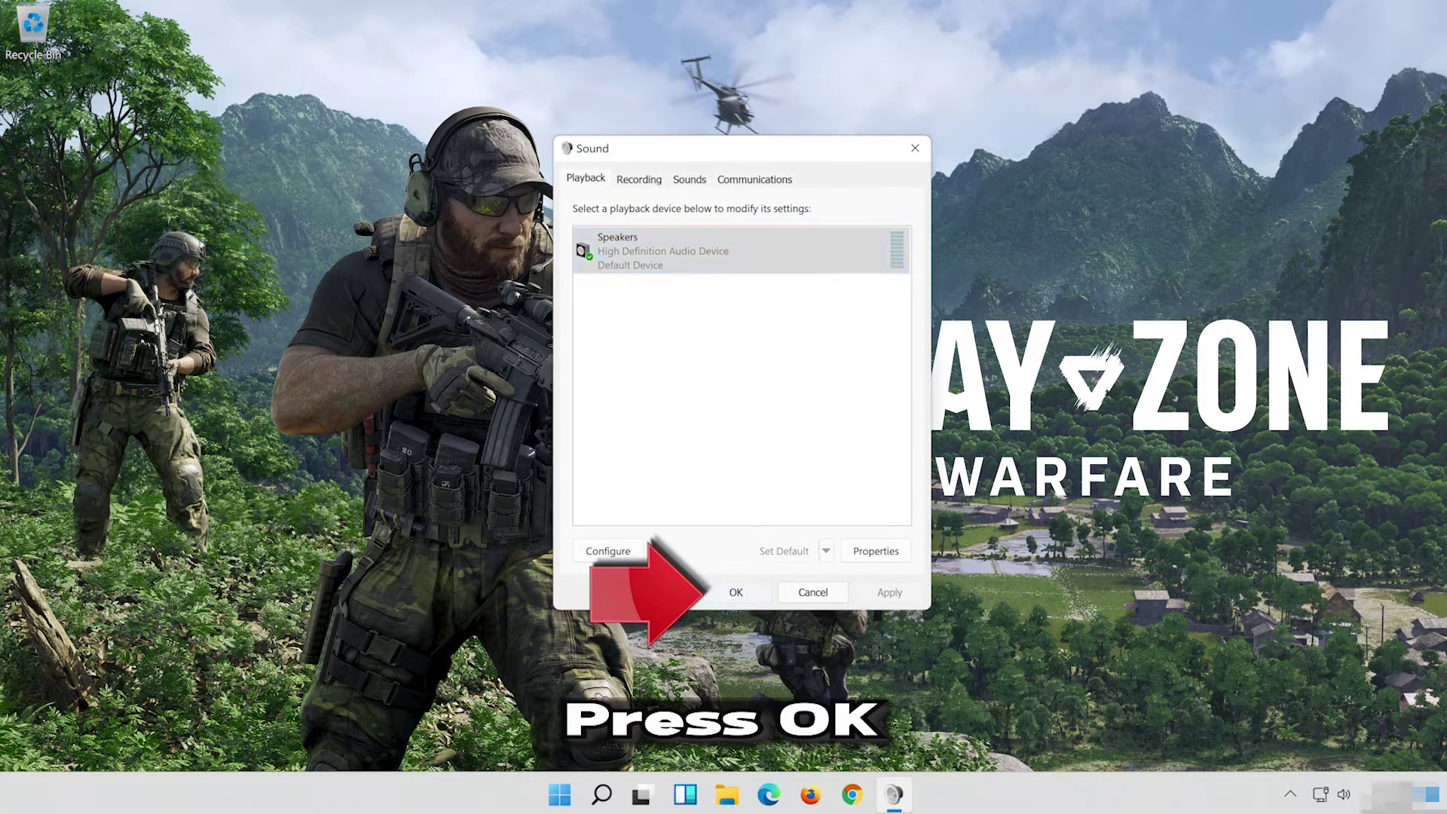
pyautogui.click(733, 592)
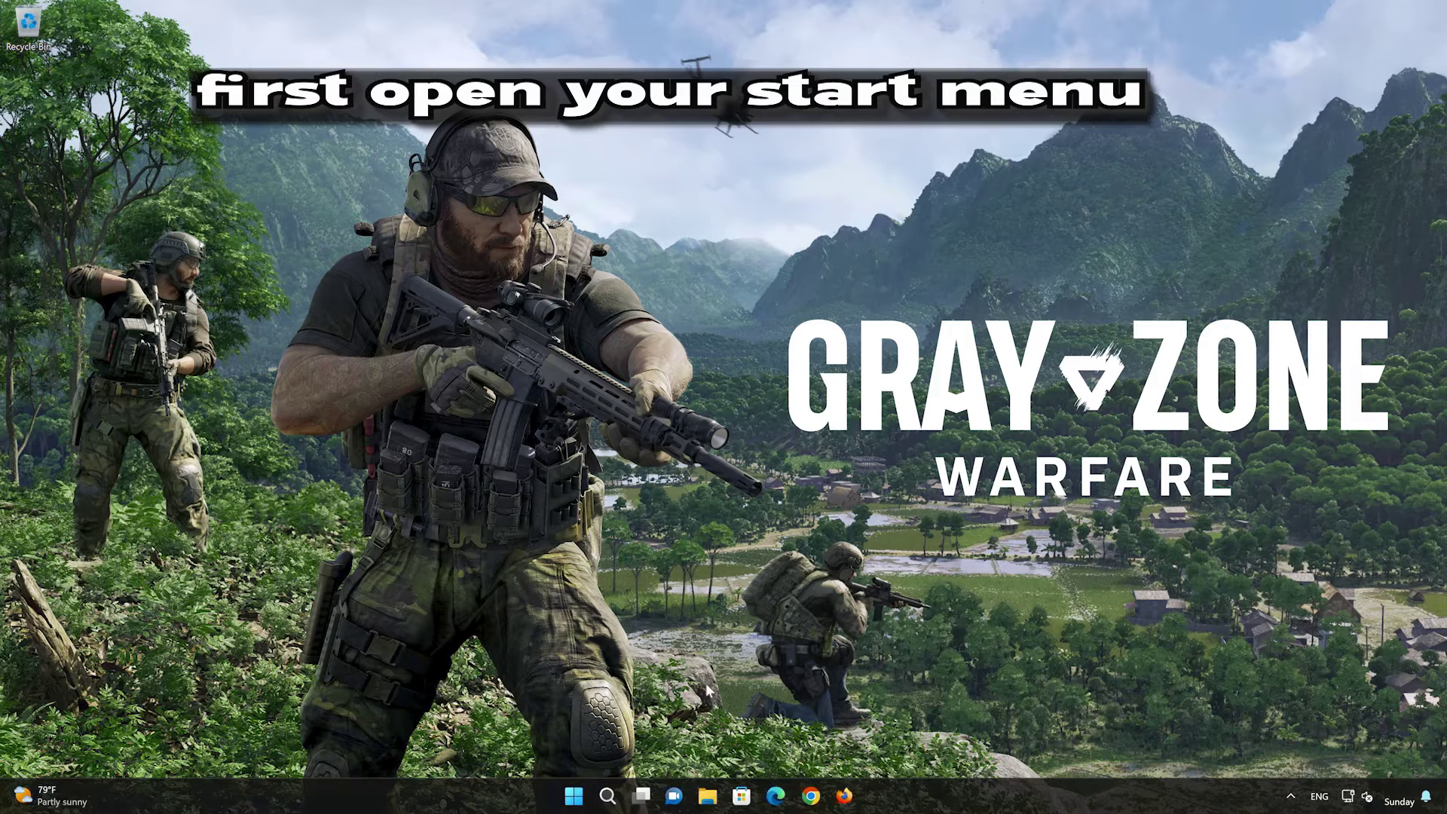
# Open Windows Settings and go to the other troubleshooters in the System Troubleshoot section.
pyautogui.click(595, 793)
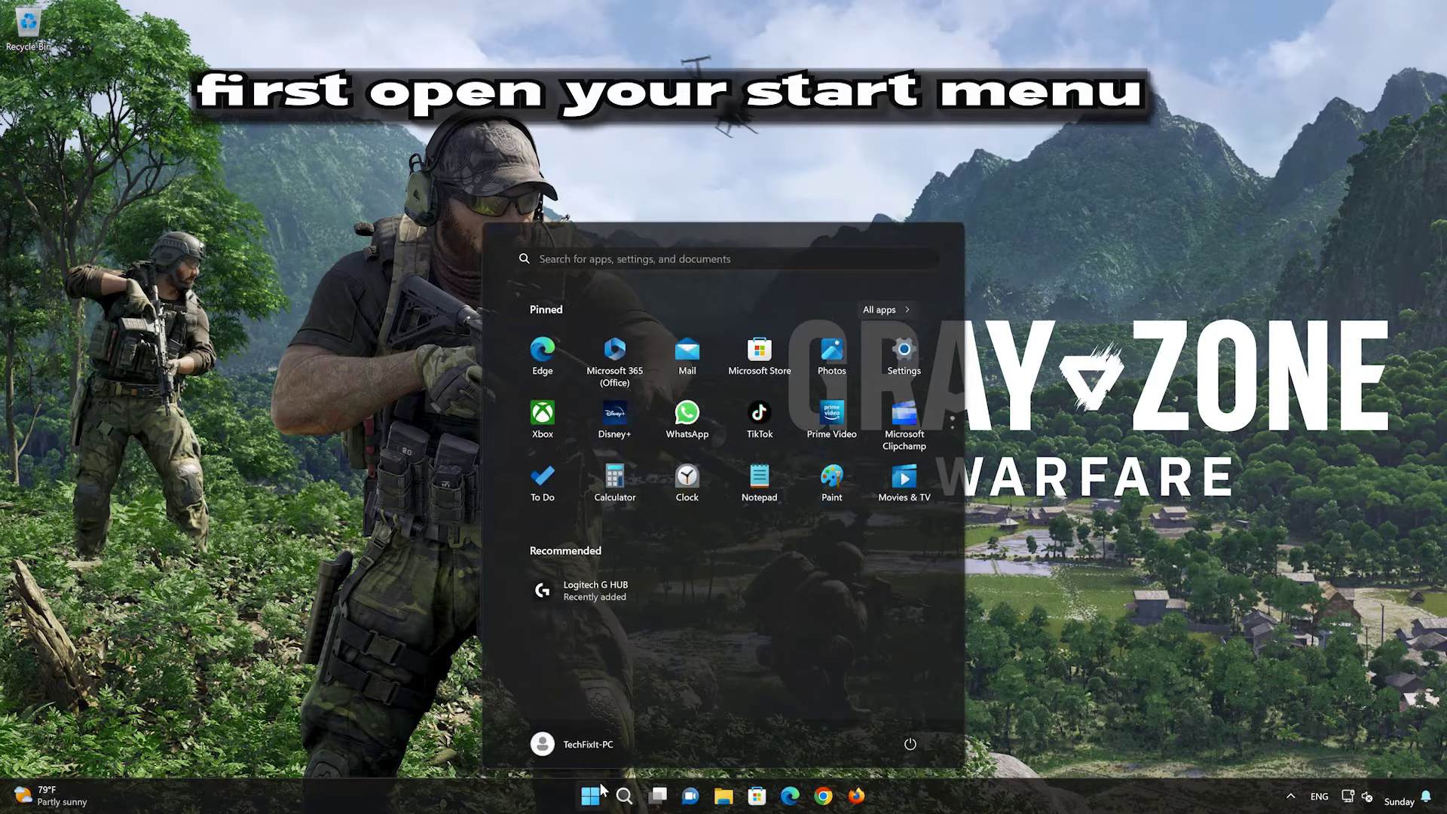
pyautogui.click(916, 364)
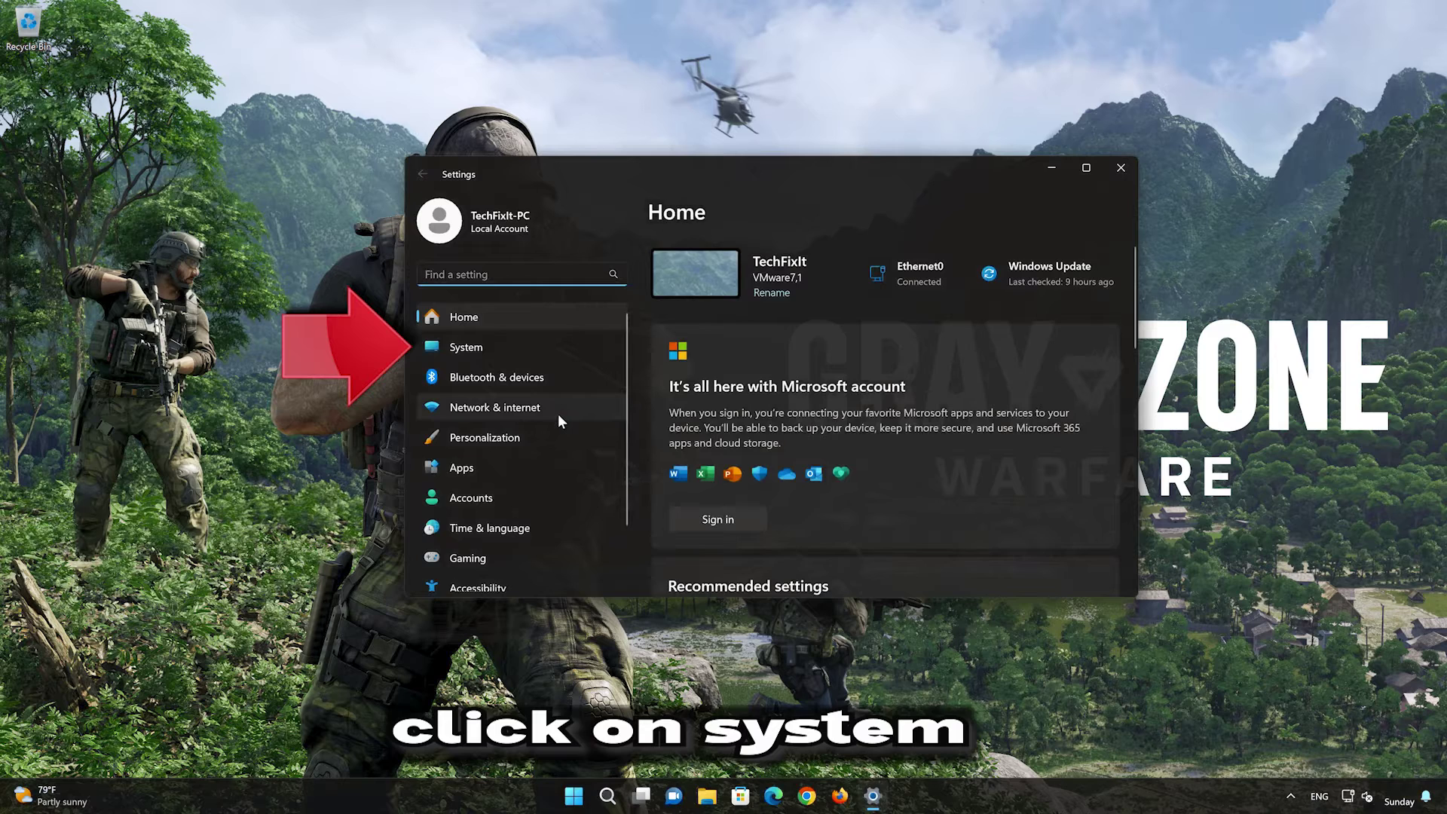
pyautogui.click(511, 347)
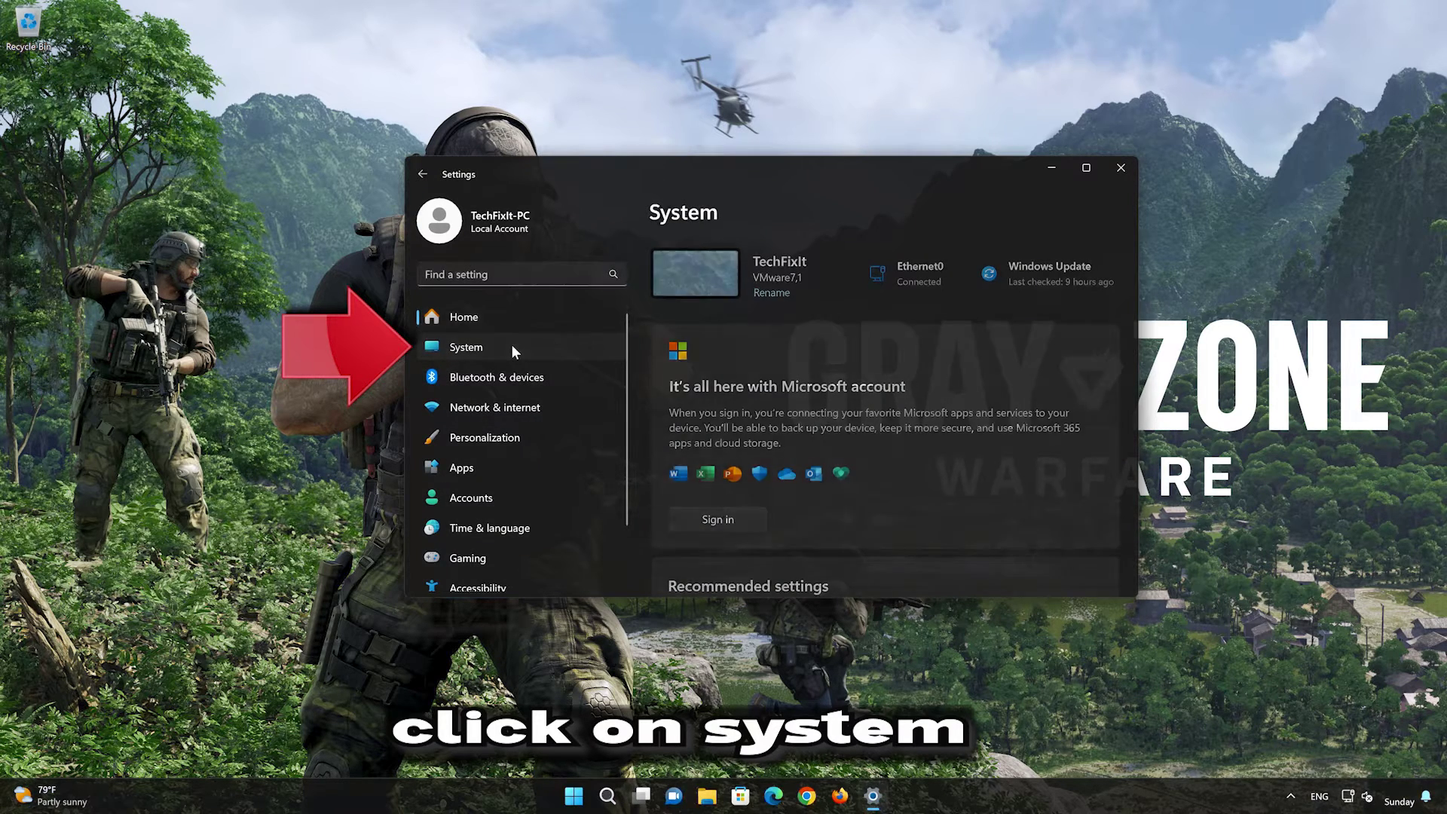
pyautogui.scroll(-4, 858, 444)
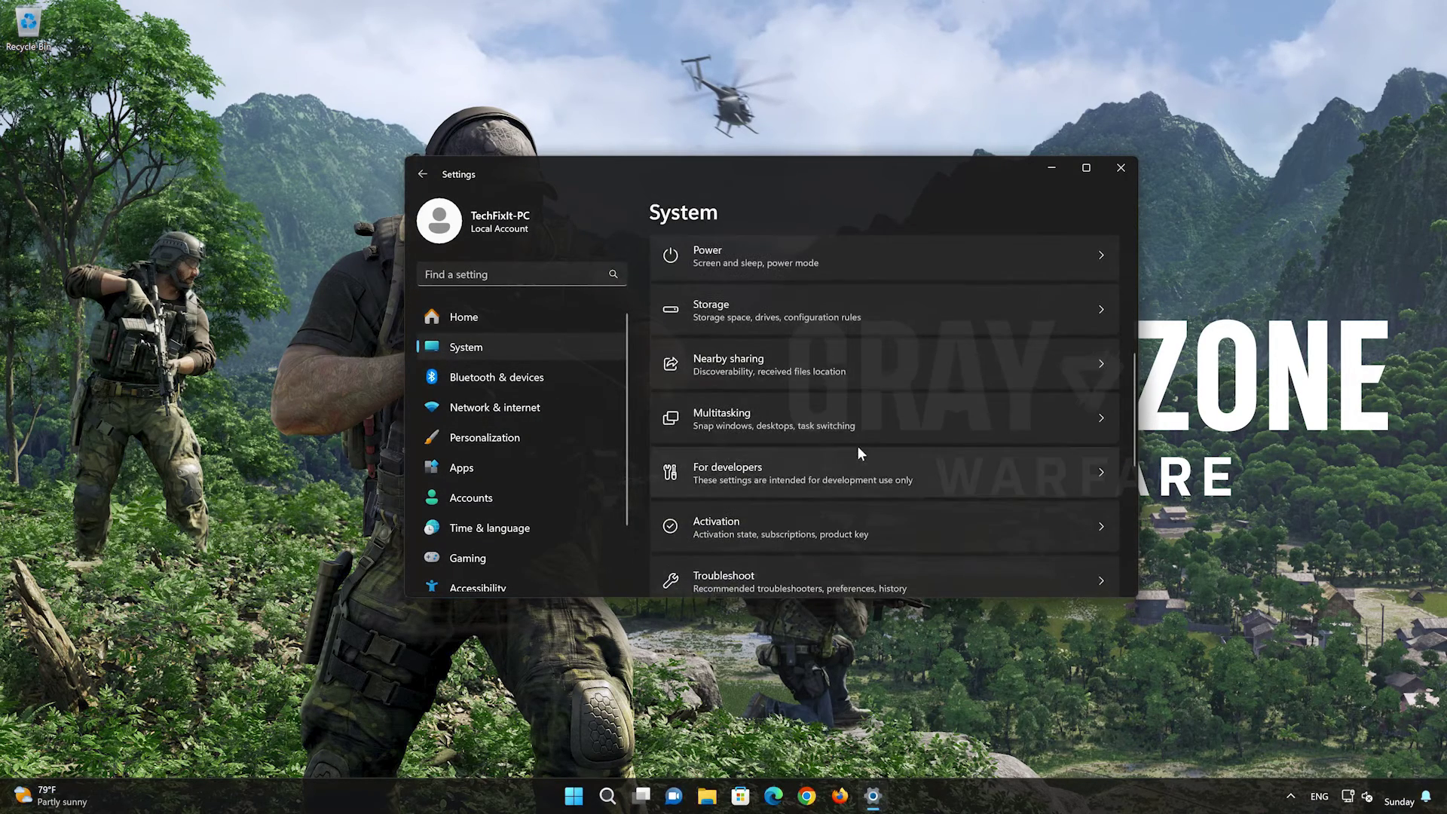
pyautogui.scroll(-2, 857, 445)
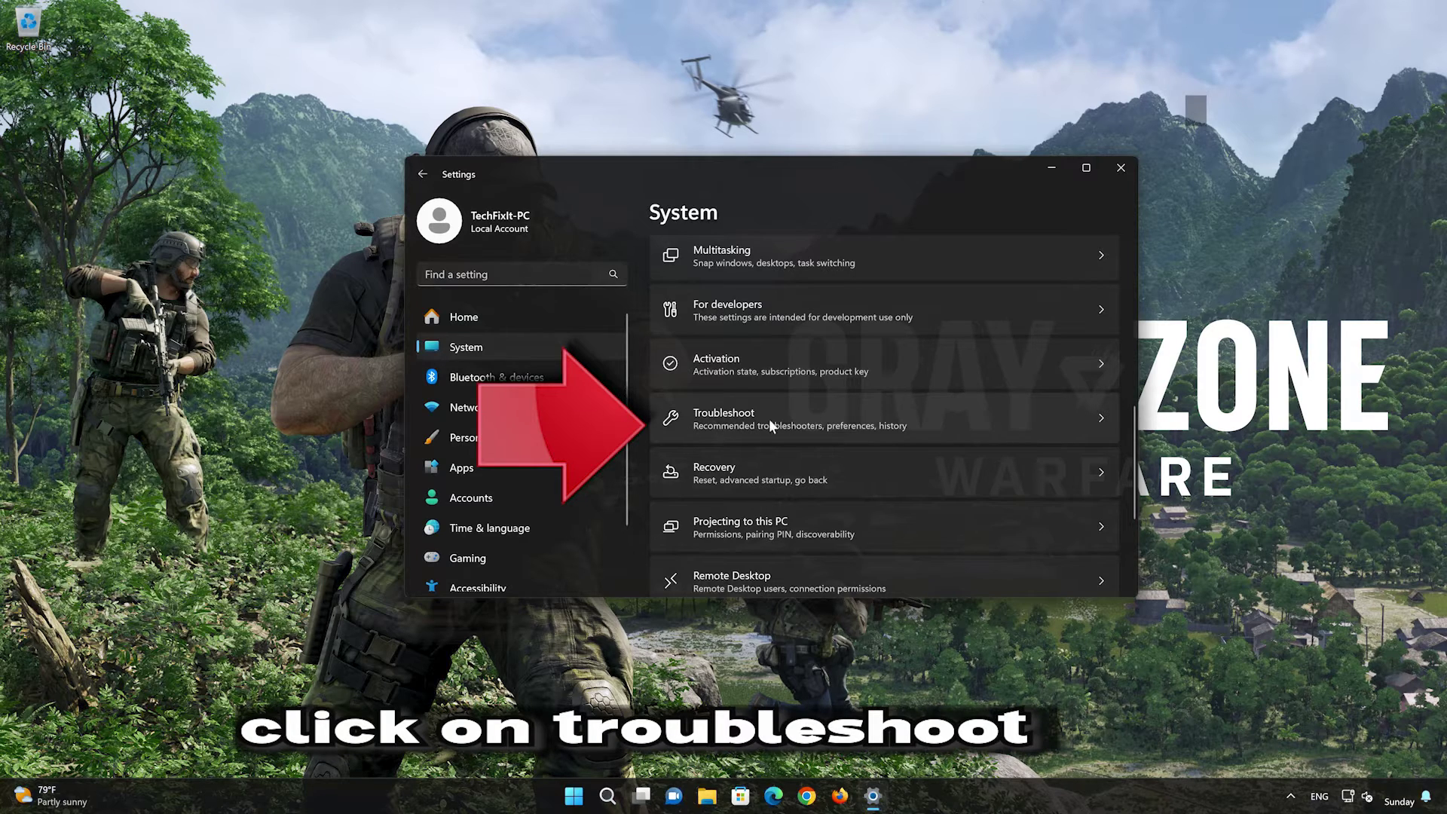
pyautogui.scroll(-1, 817, 420)
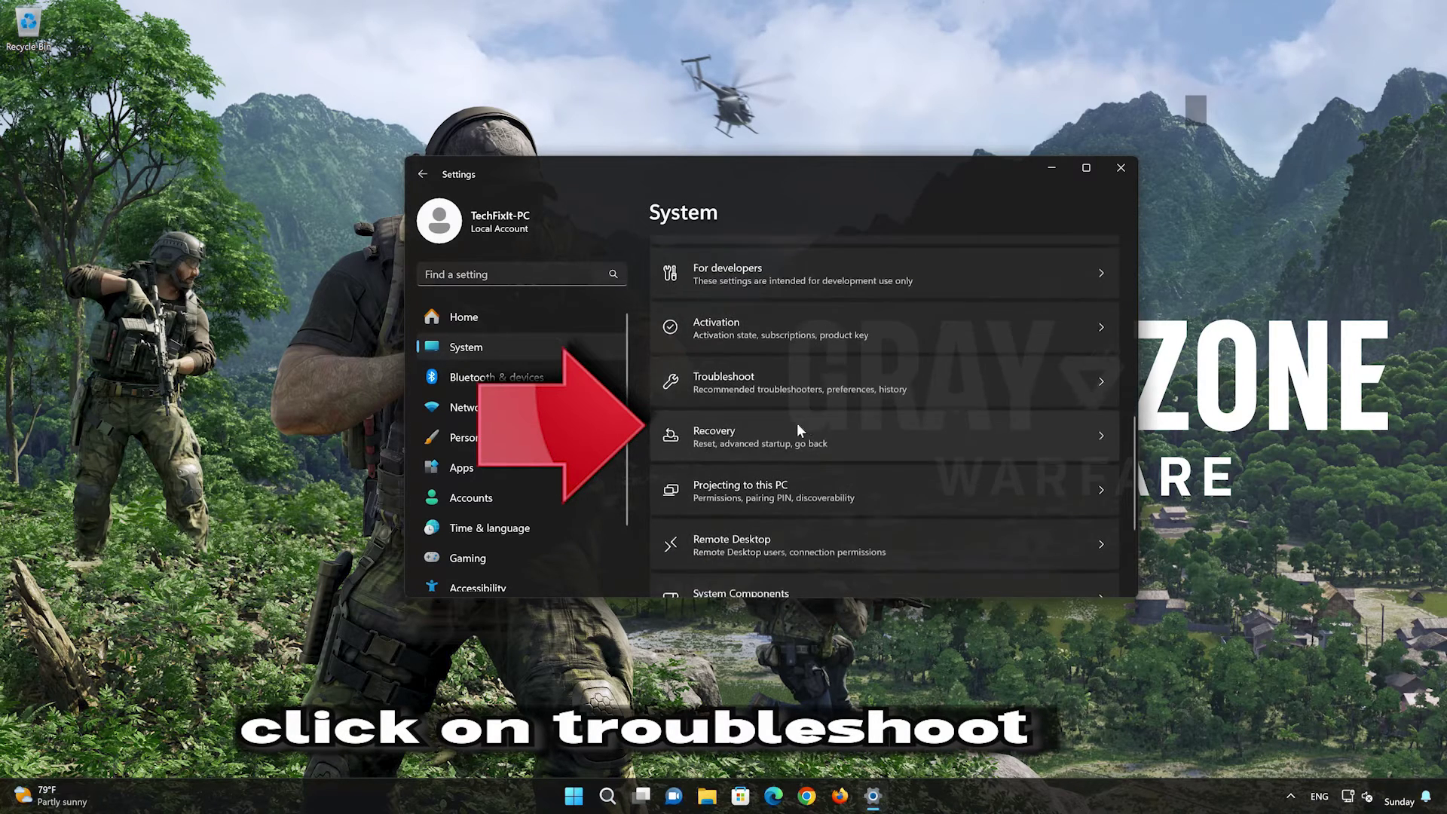
pyautogui.click(795, 374)
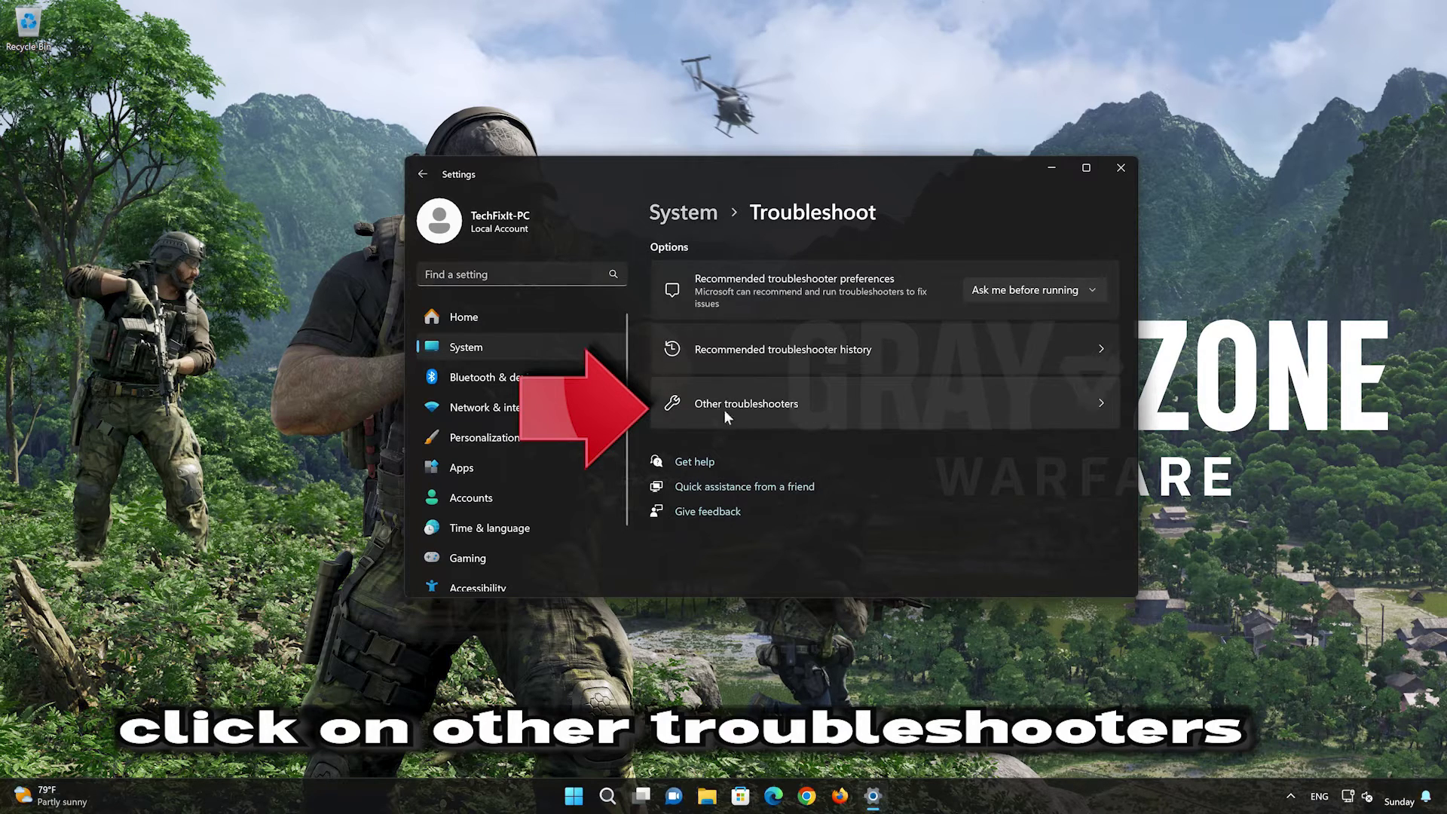
pyautogui.click(778, 416)
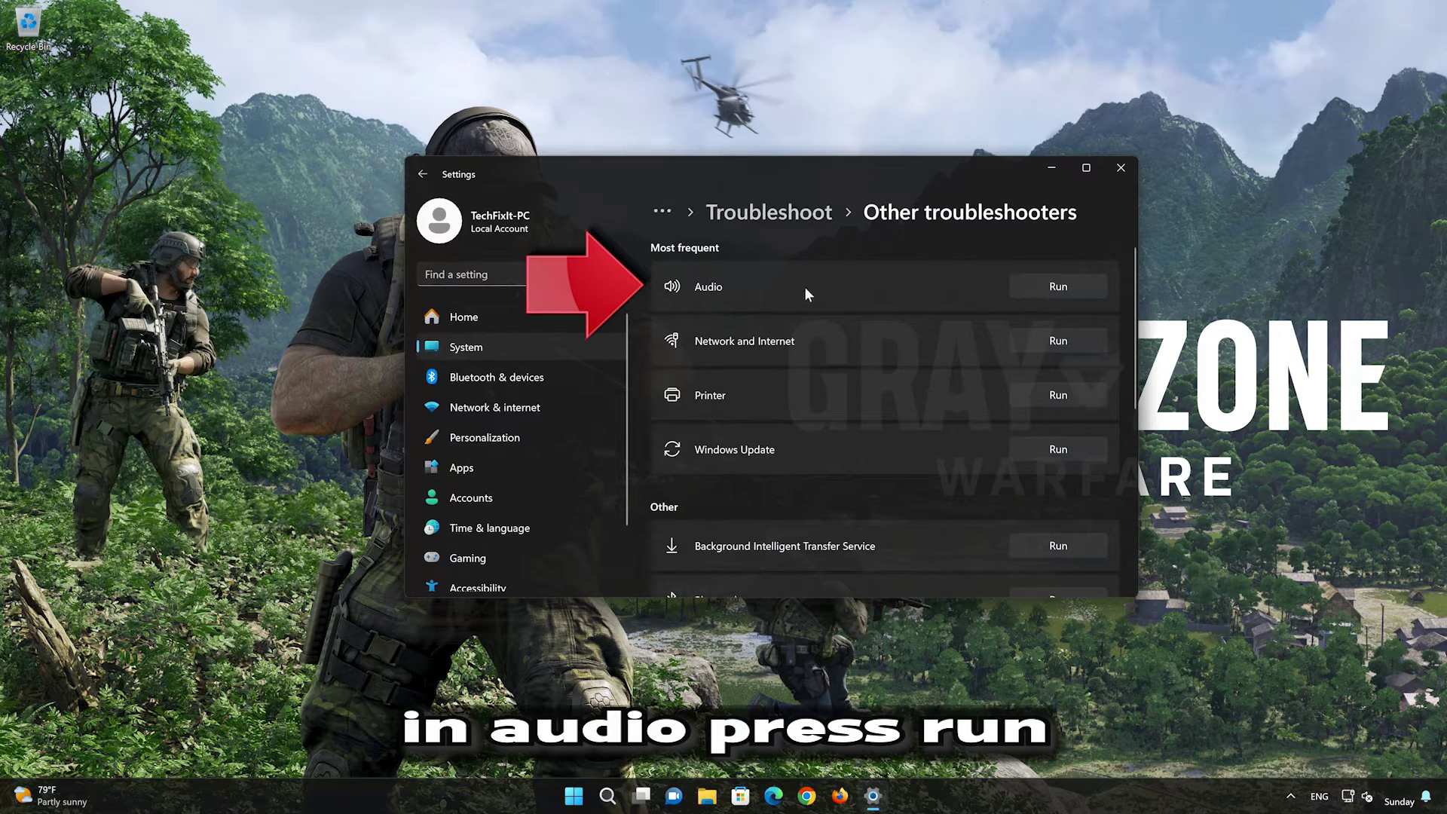
# Run the Audio troubleshooter, move its window over Settings and consent to the automated diagnostics.
pyautogui.click(1061, 286)
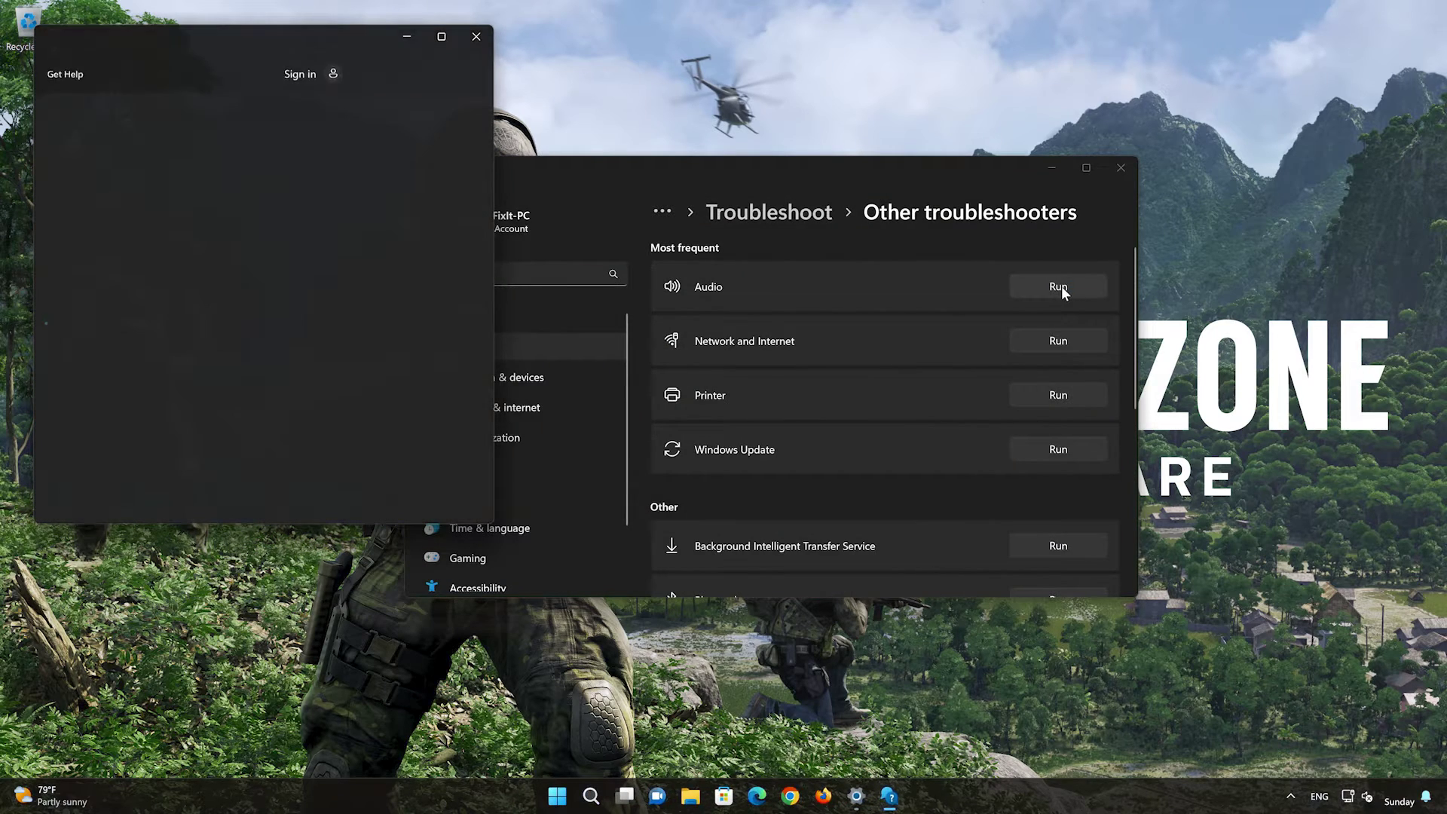
pyautogui.moveTo(364, 36); pyautogui.dragTo(799, 130)
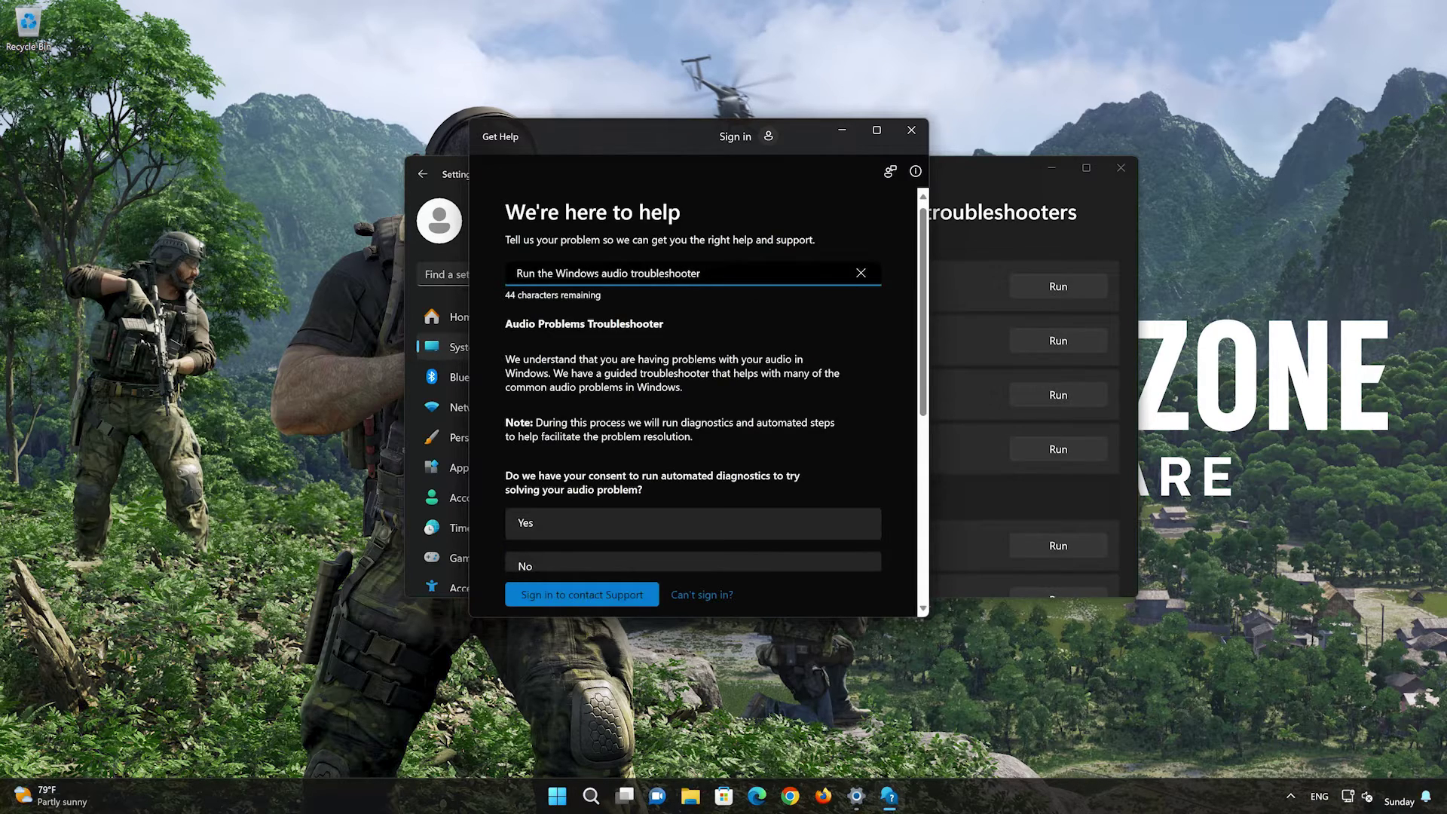
pyautogui.click(603, 534)
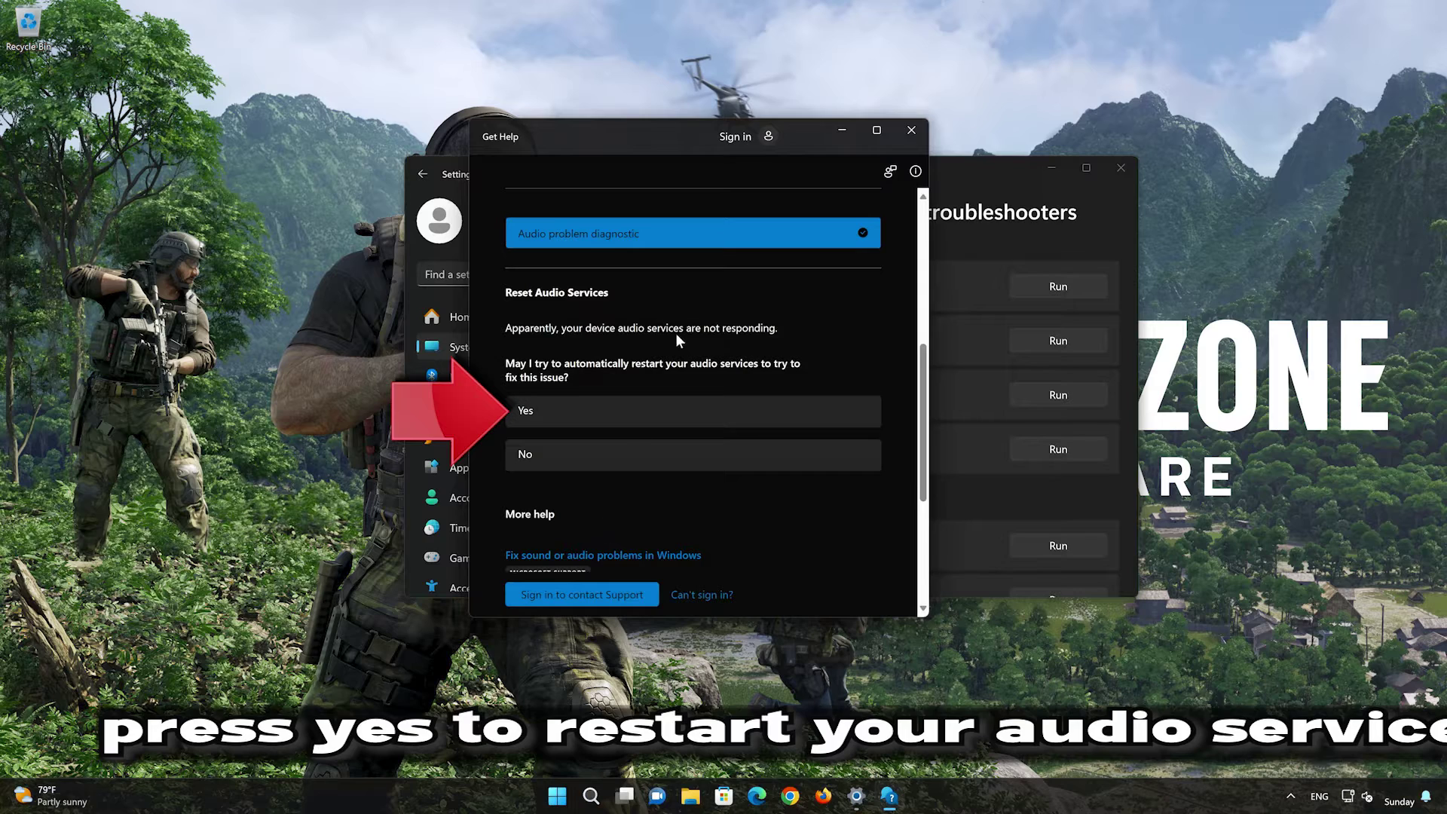
# Let the troubleshooter restart the audio services, report the problem as solved, and close Get Help and Settings.
pyautogui.click(622, 417)
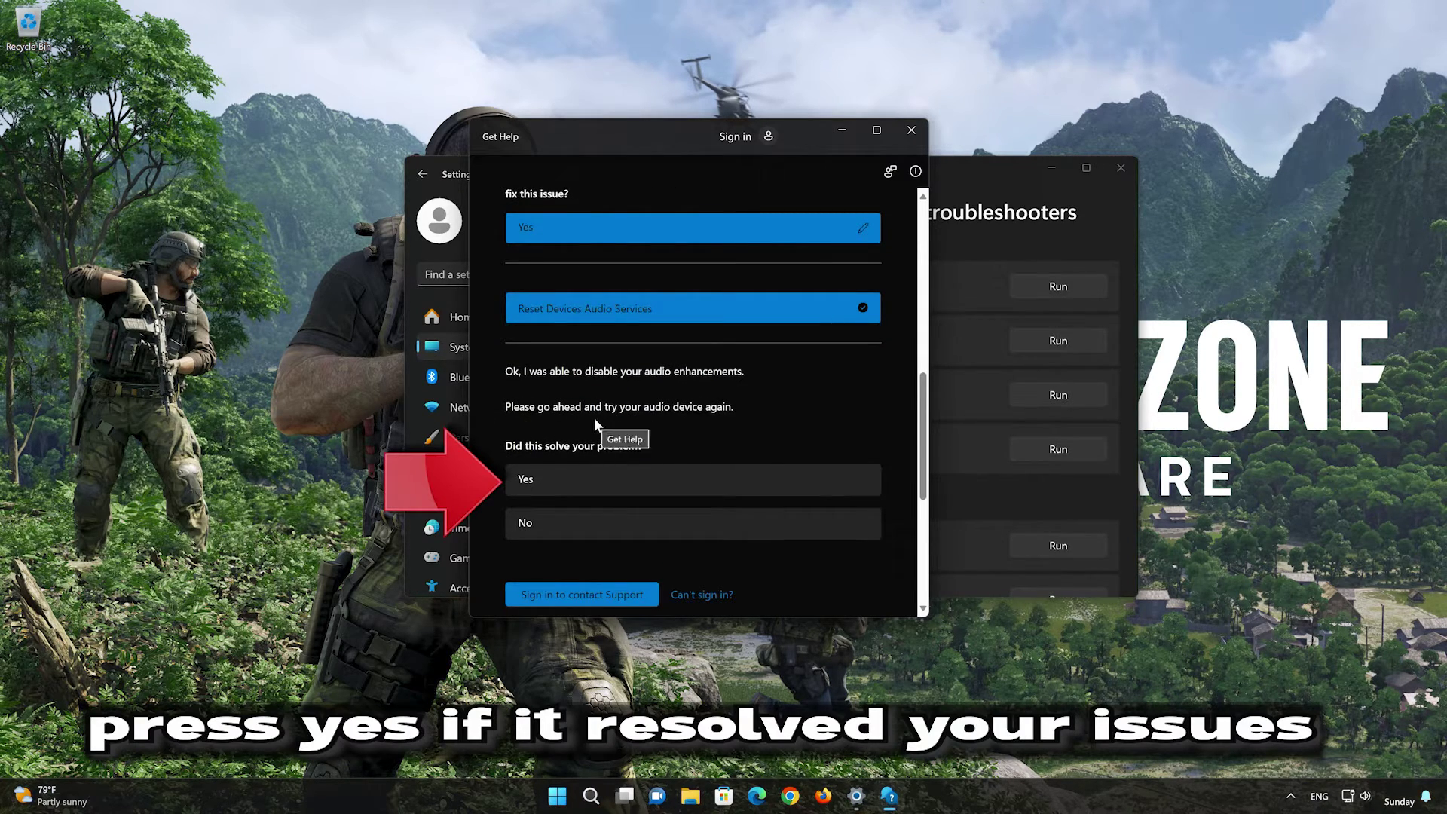
pyautogui.click(623, 480)
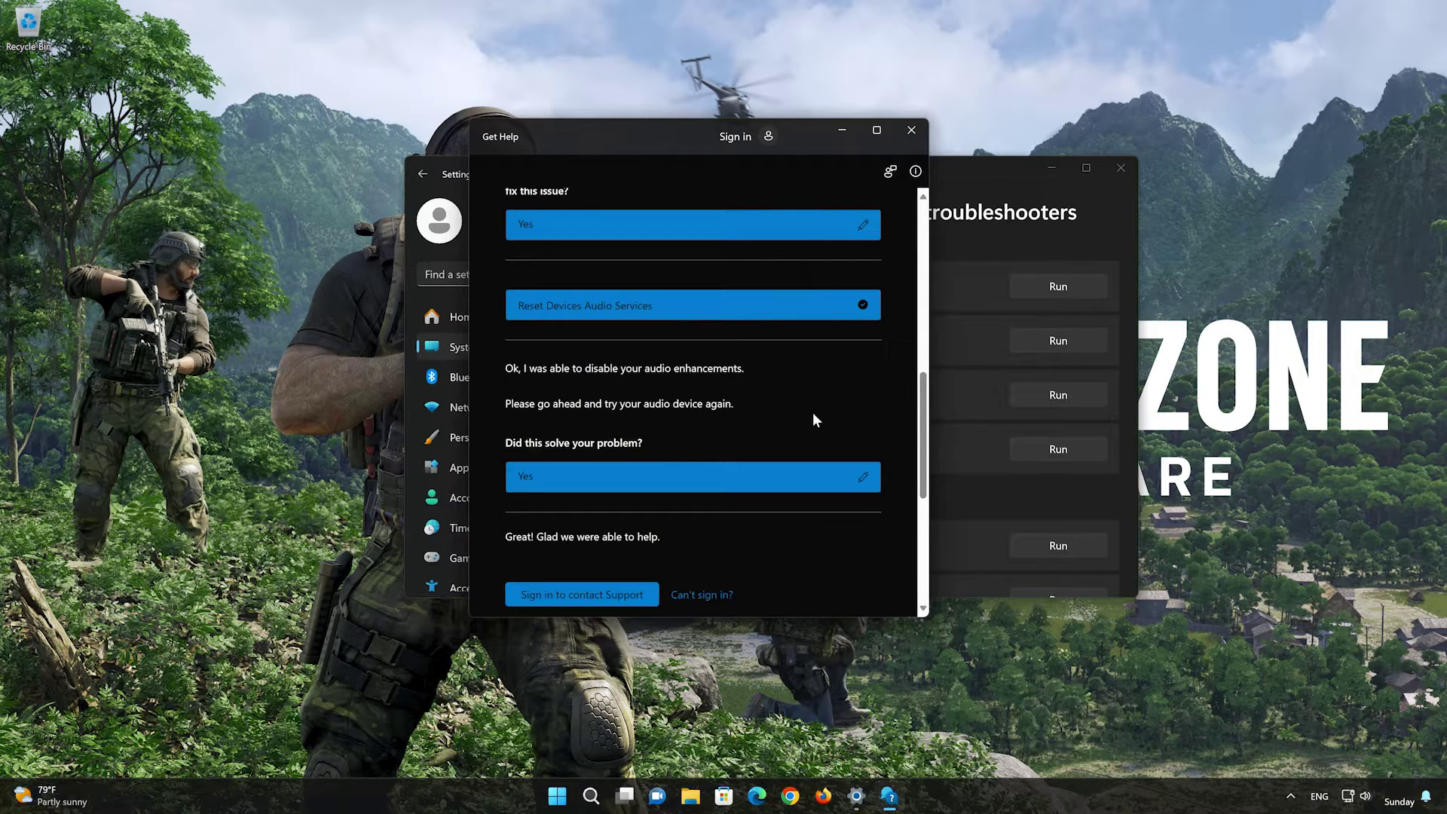
pyautogui.click(914, 131)
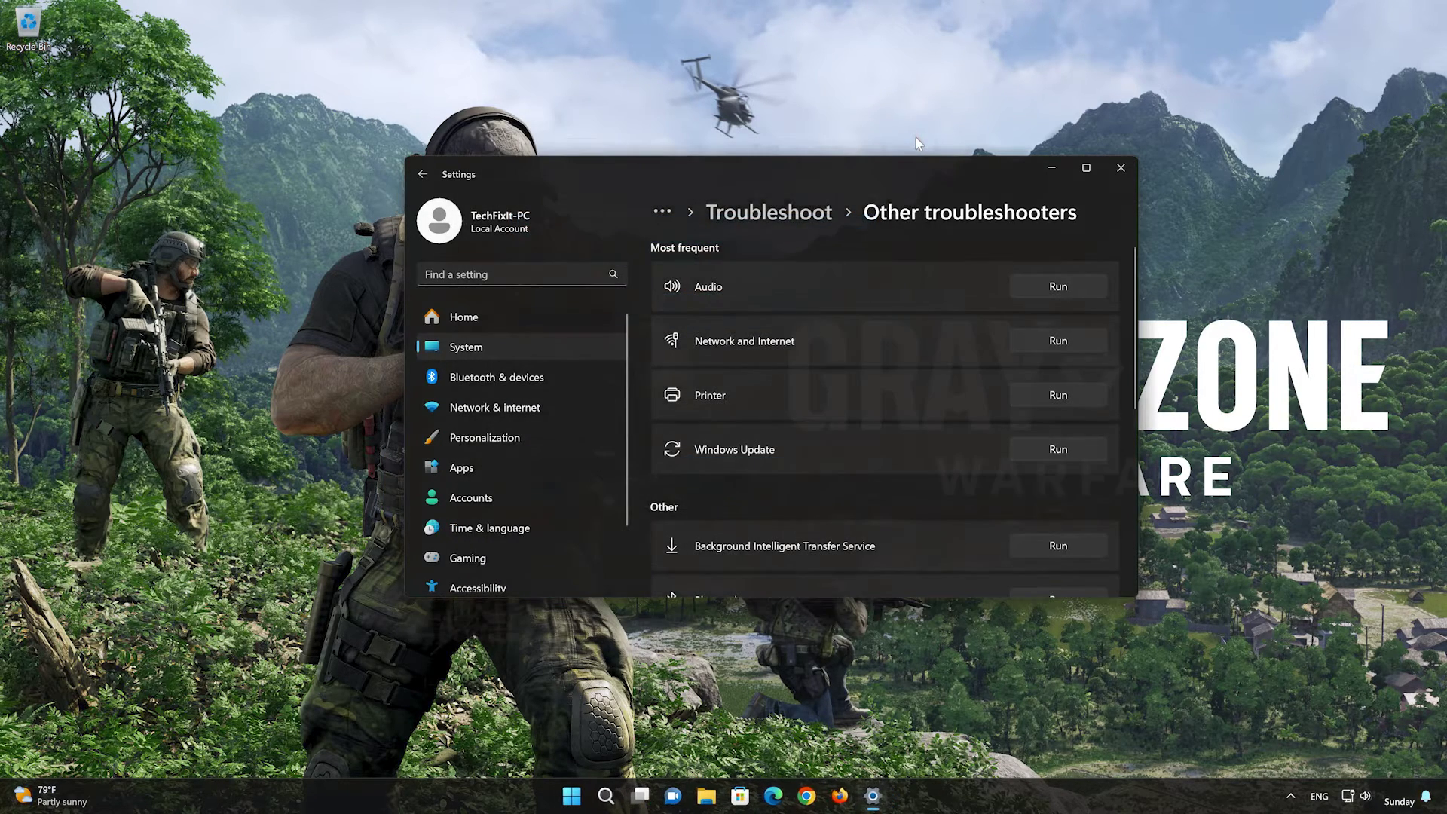
pyautogui.click(1120, 168)
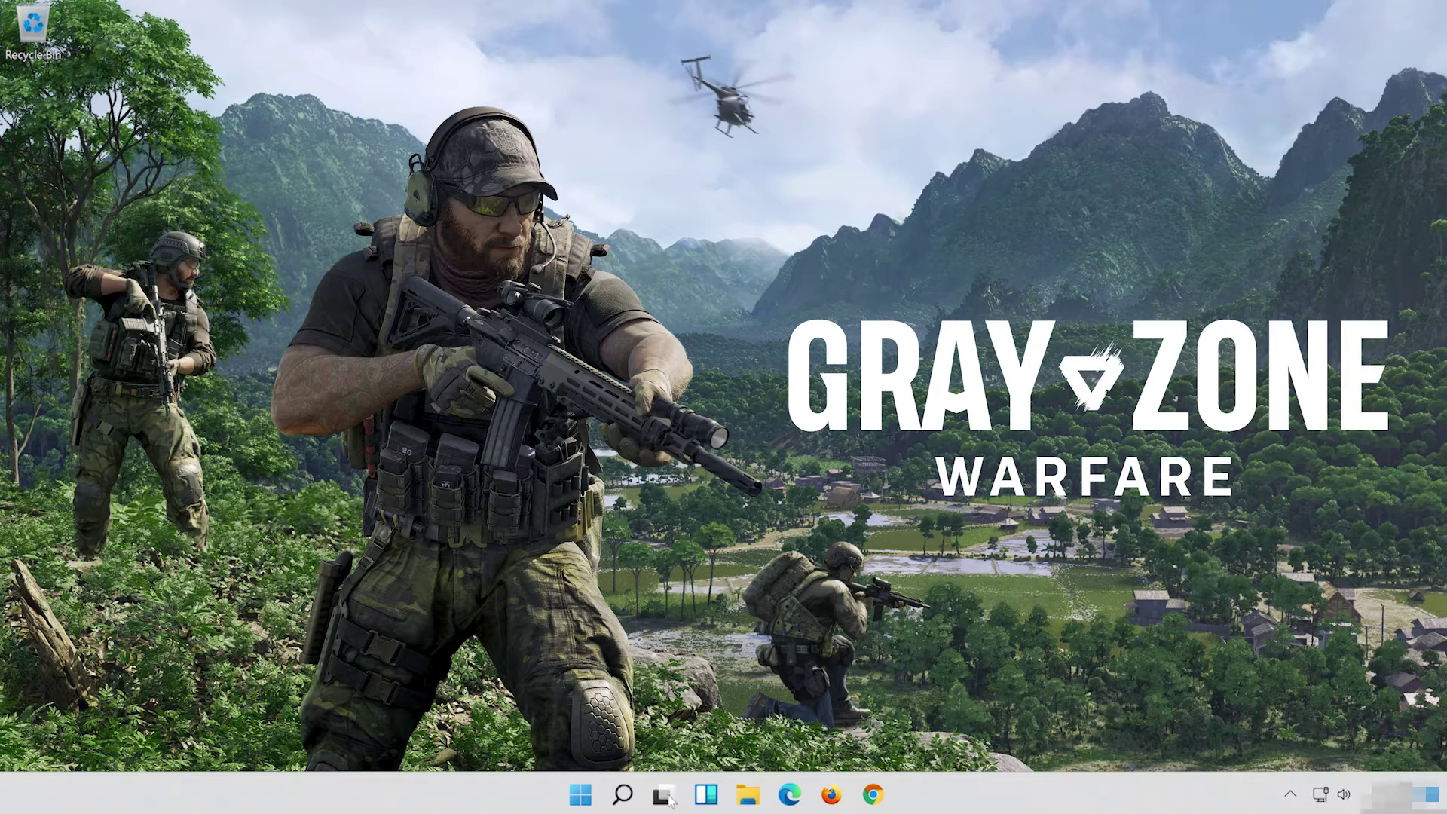
# Open Control Panel, go to the Sound settings under Hardware and Sound, and move the Sound dialog over the Control Panel window.
pyautogui.click(624, 795)
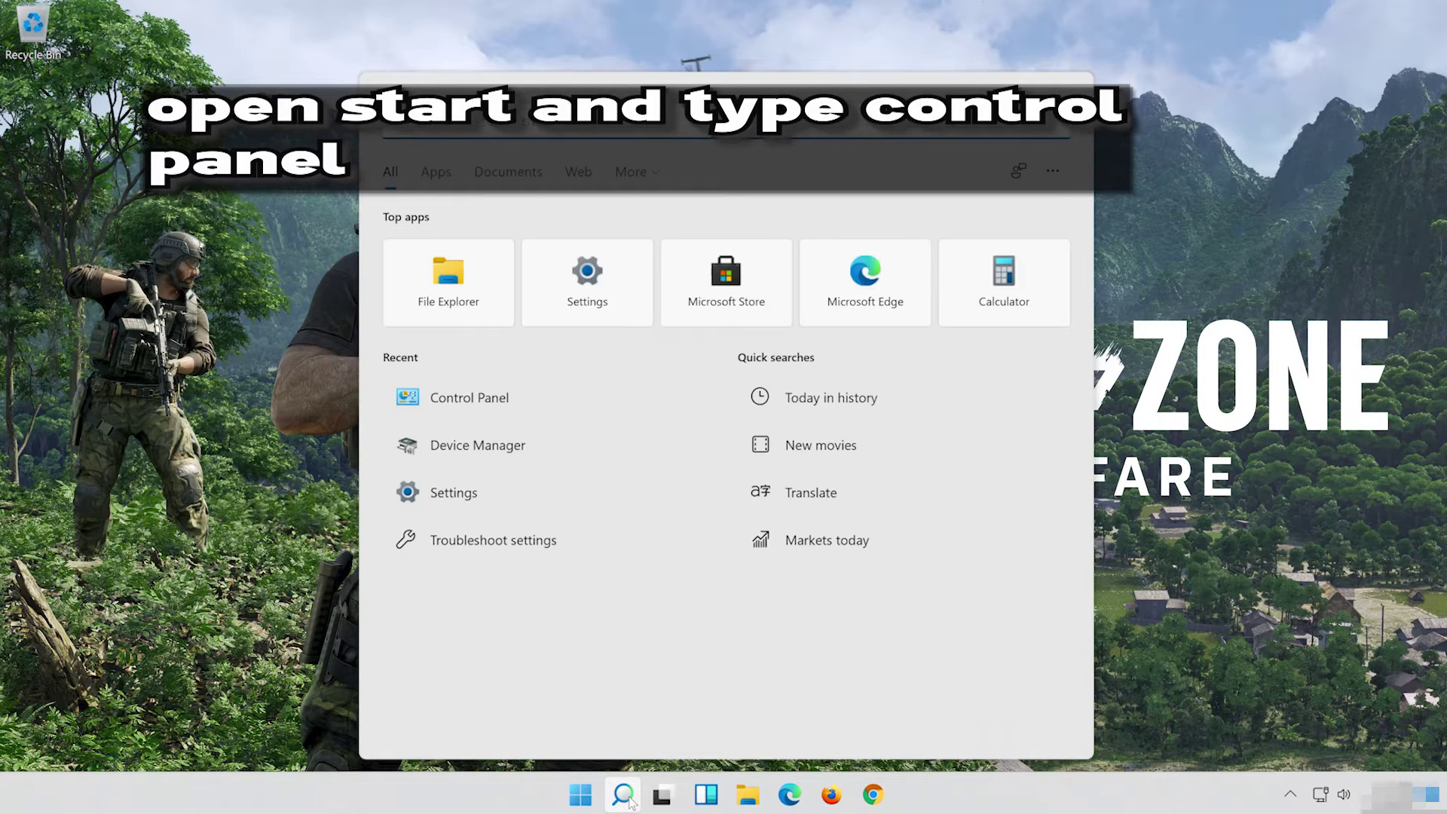
pyautogui.write('control pane')
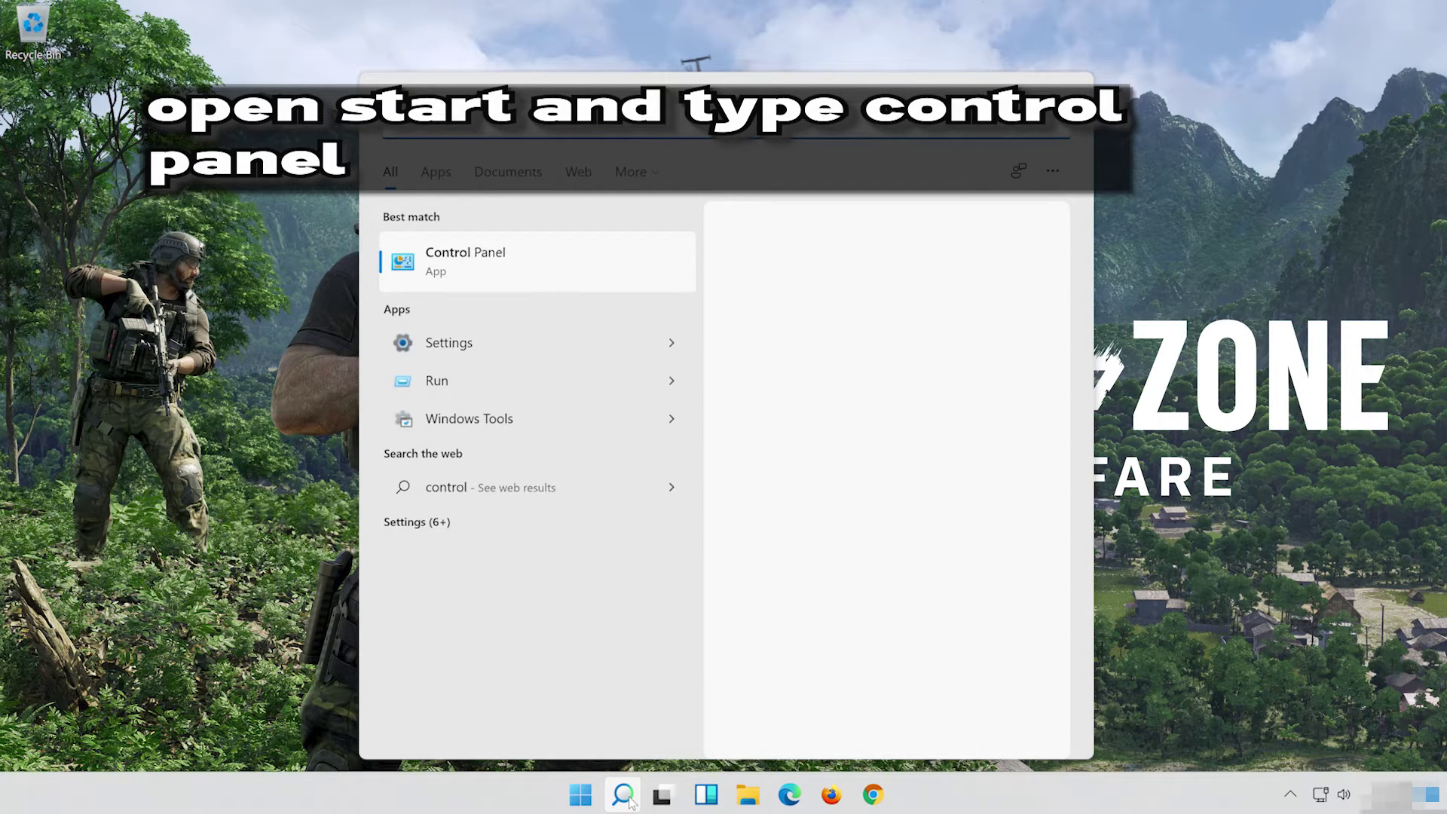
pyautogui.write('l')
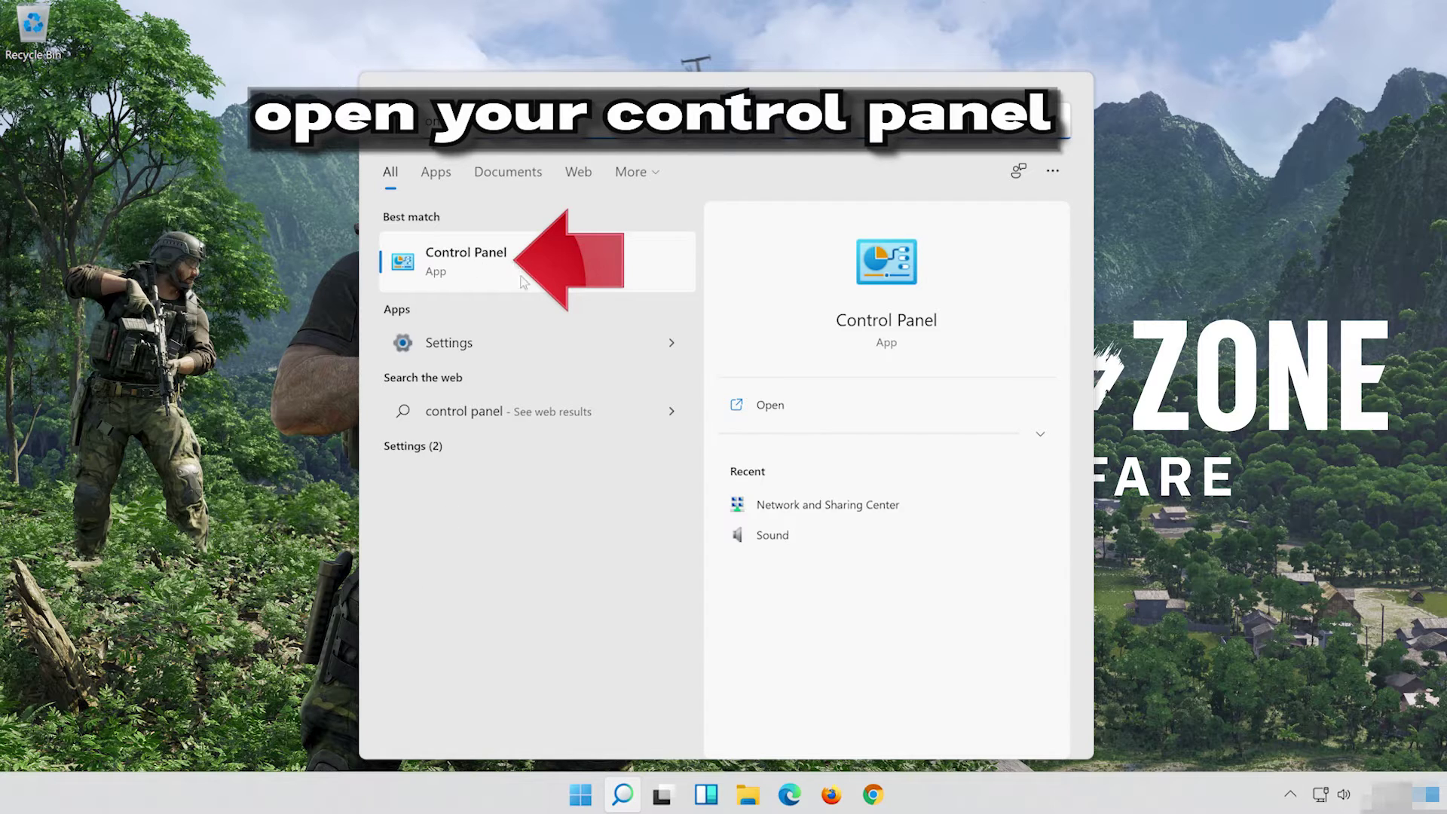
pyautogui.click(607, 265)
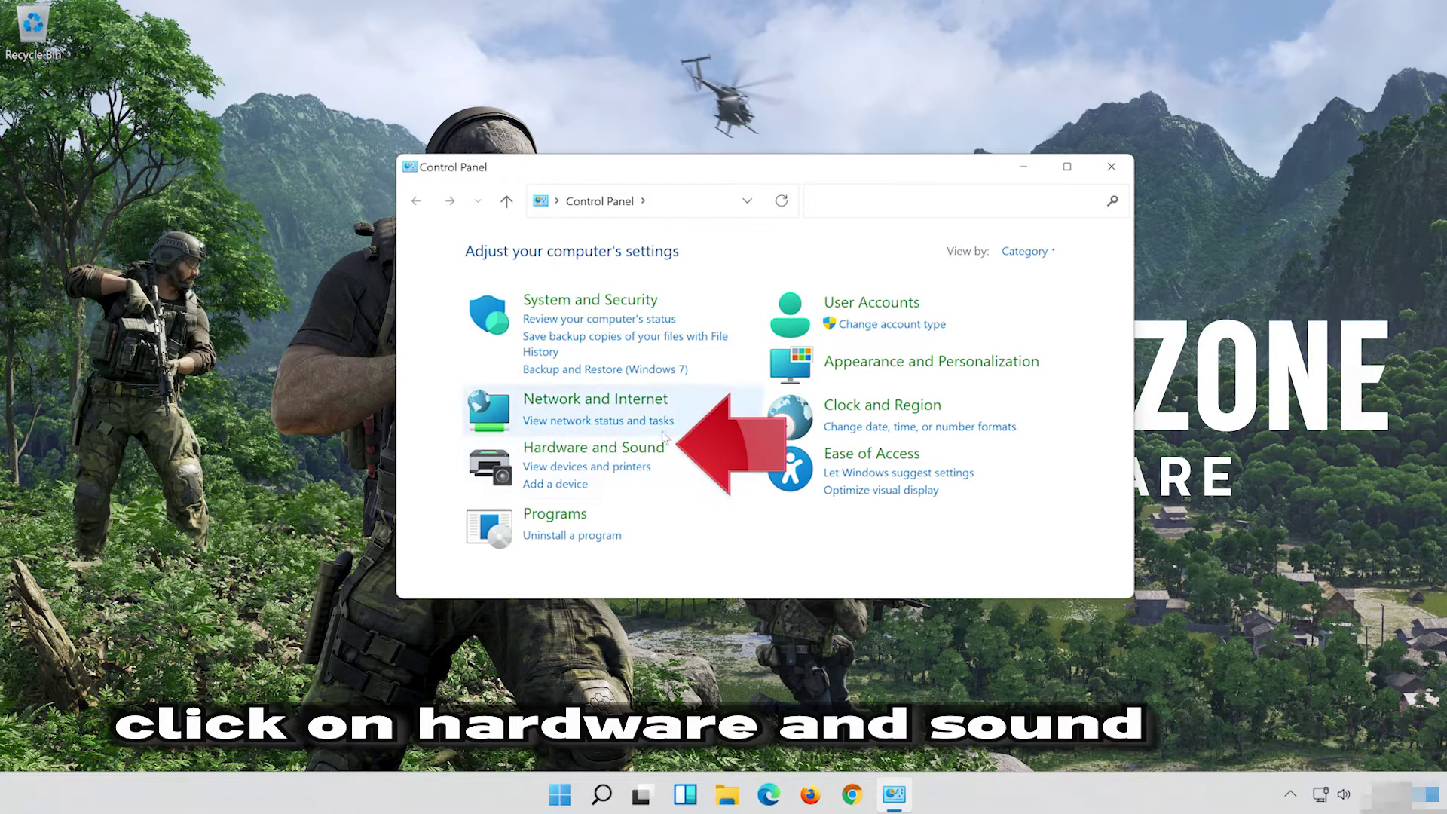
pyautogui.click(635, 452)
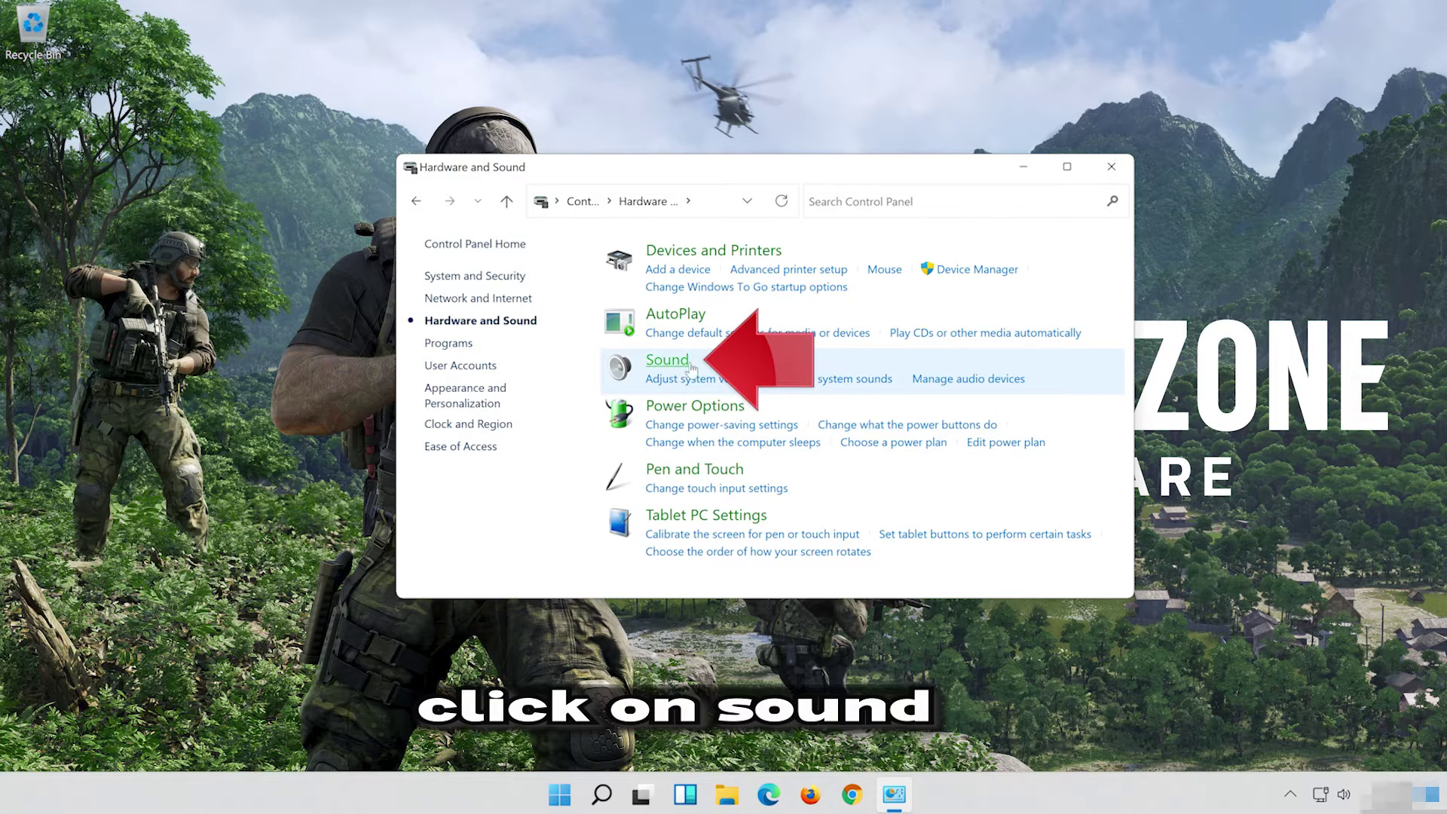
pyautogui.click(656, 364)
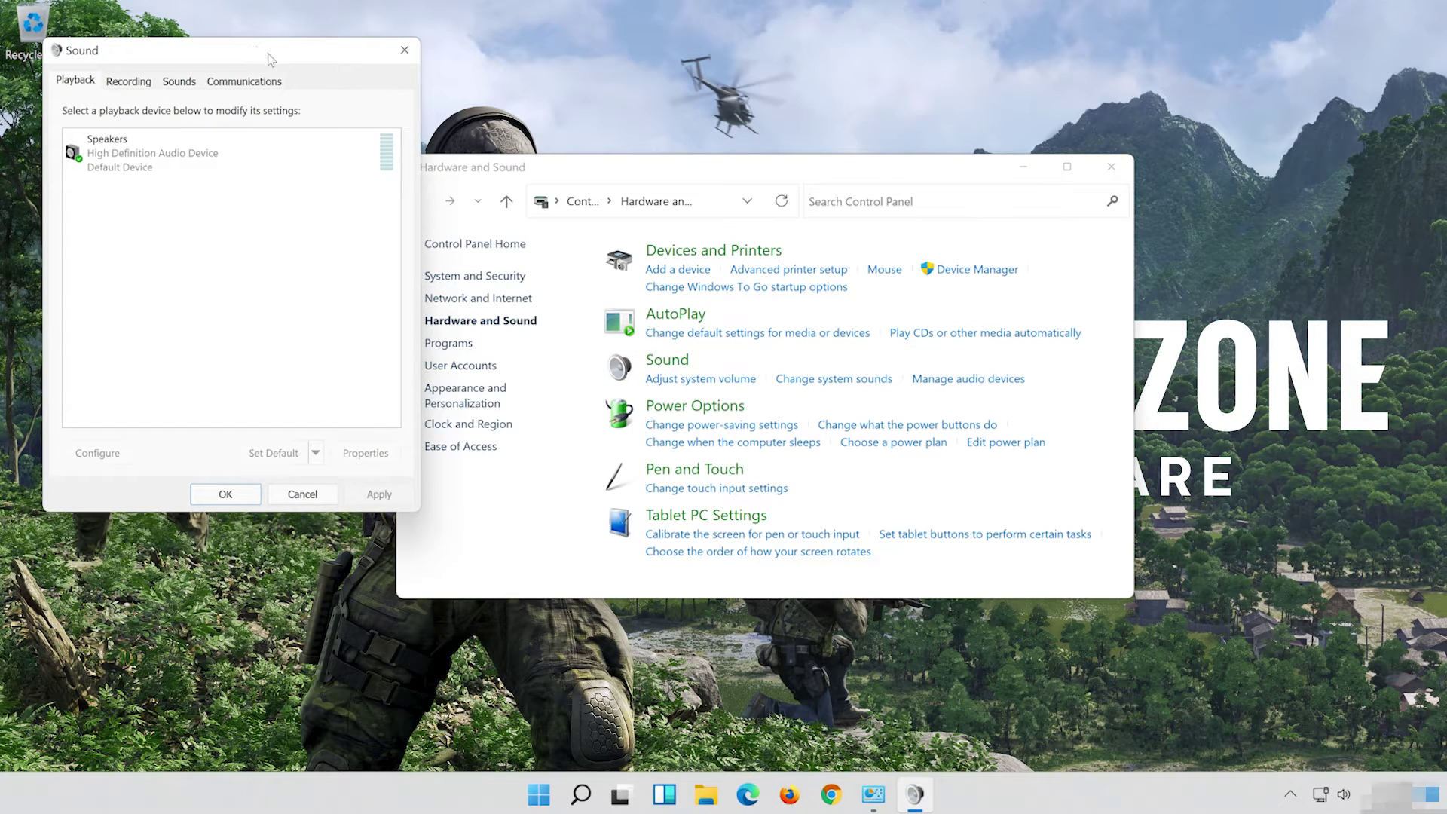
pyautogui.moveTo(237, 52); pyautogui.dragTo(781, 134)
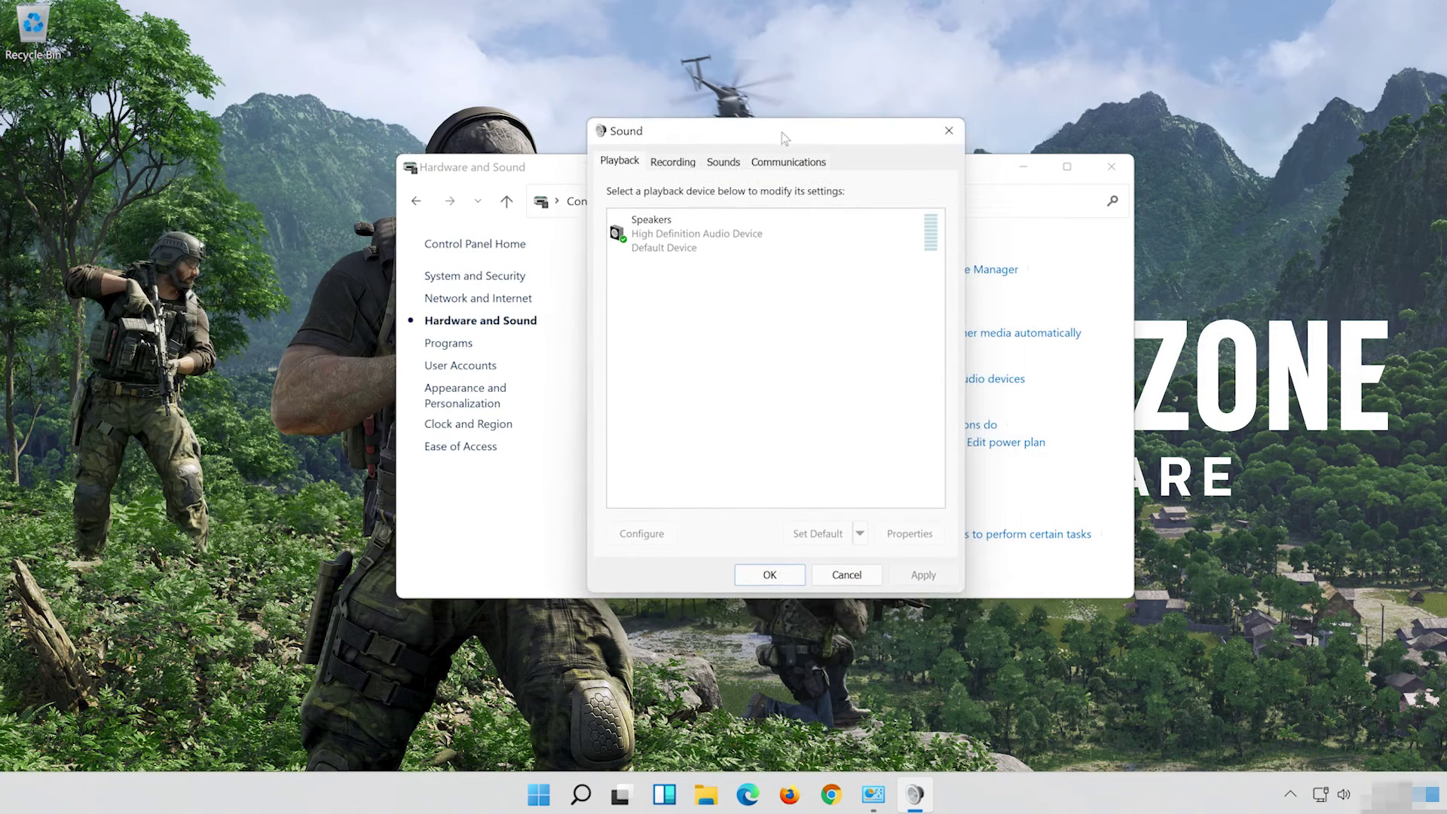
# Set the Speakers' default format to 16 bit, 48000 Hz (DVD Quality) in their advanced properties and confirm both sound dialogs.
pyautogui.click(737, 226)
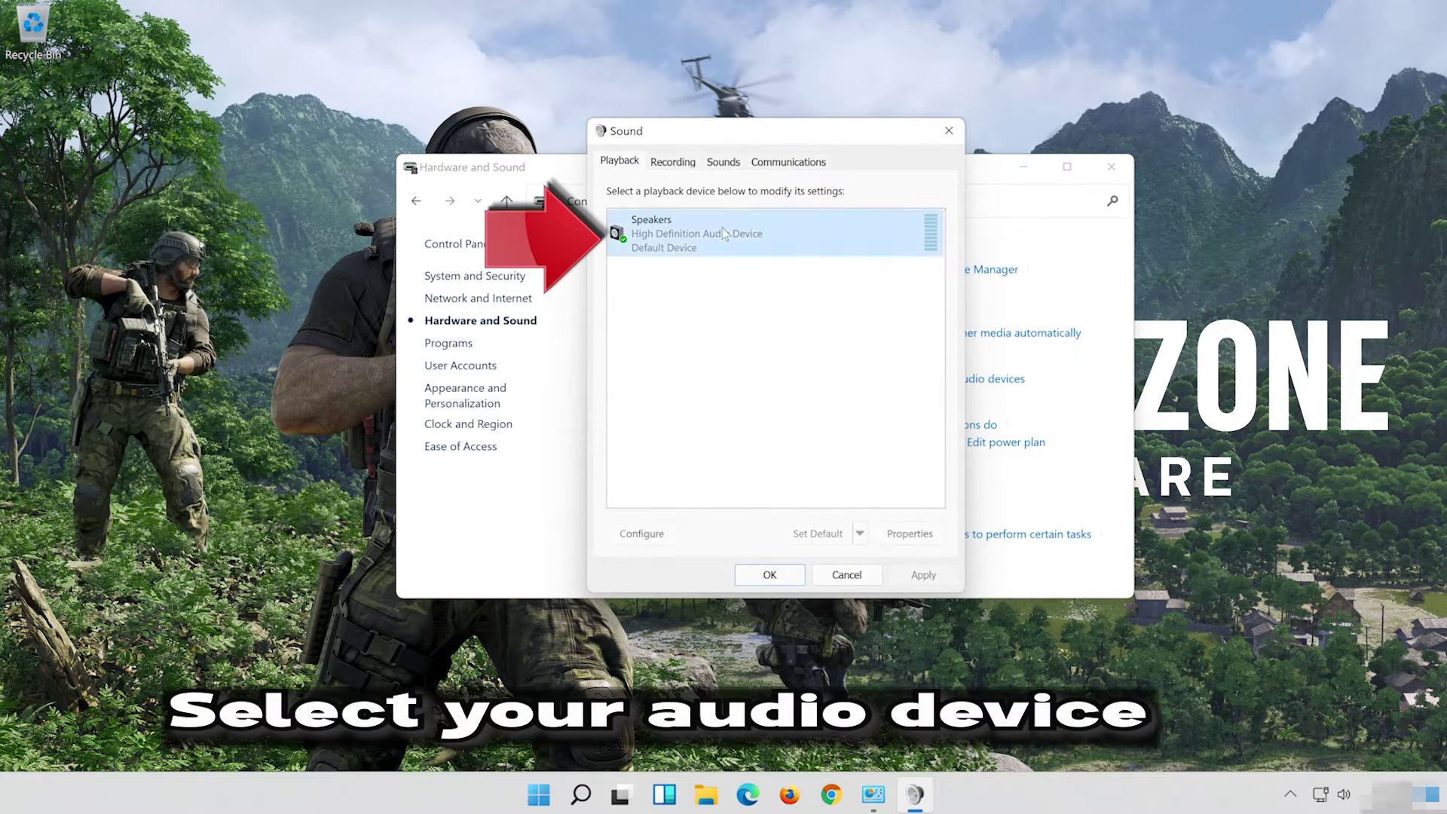
pyautogui.rightClick(770, 251)
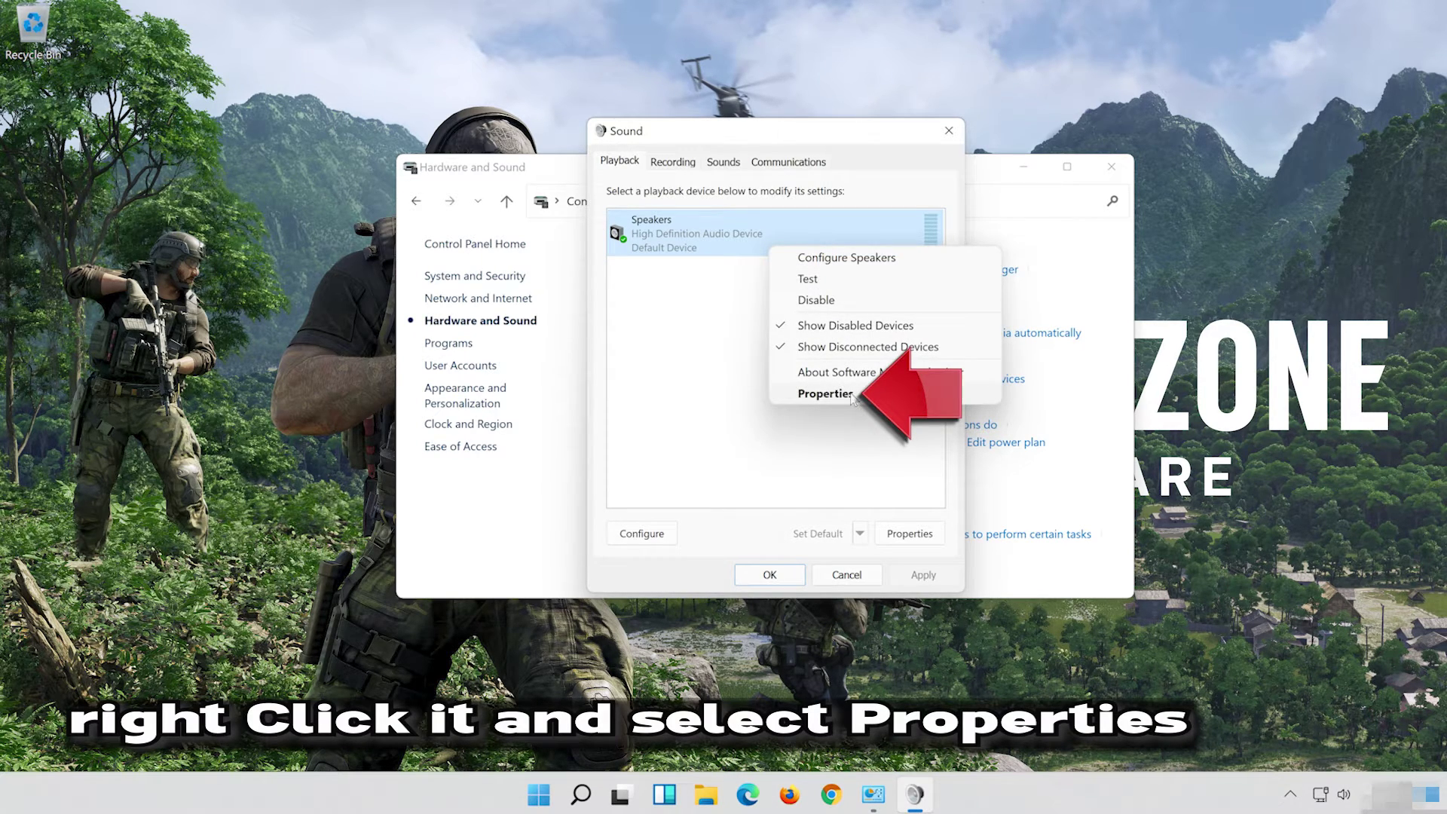
pyautogui.click(825, 394)
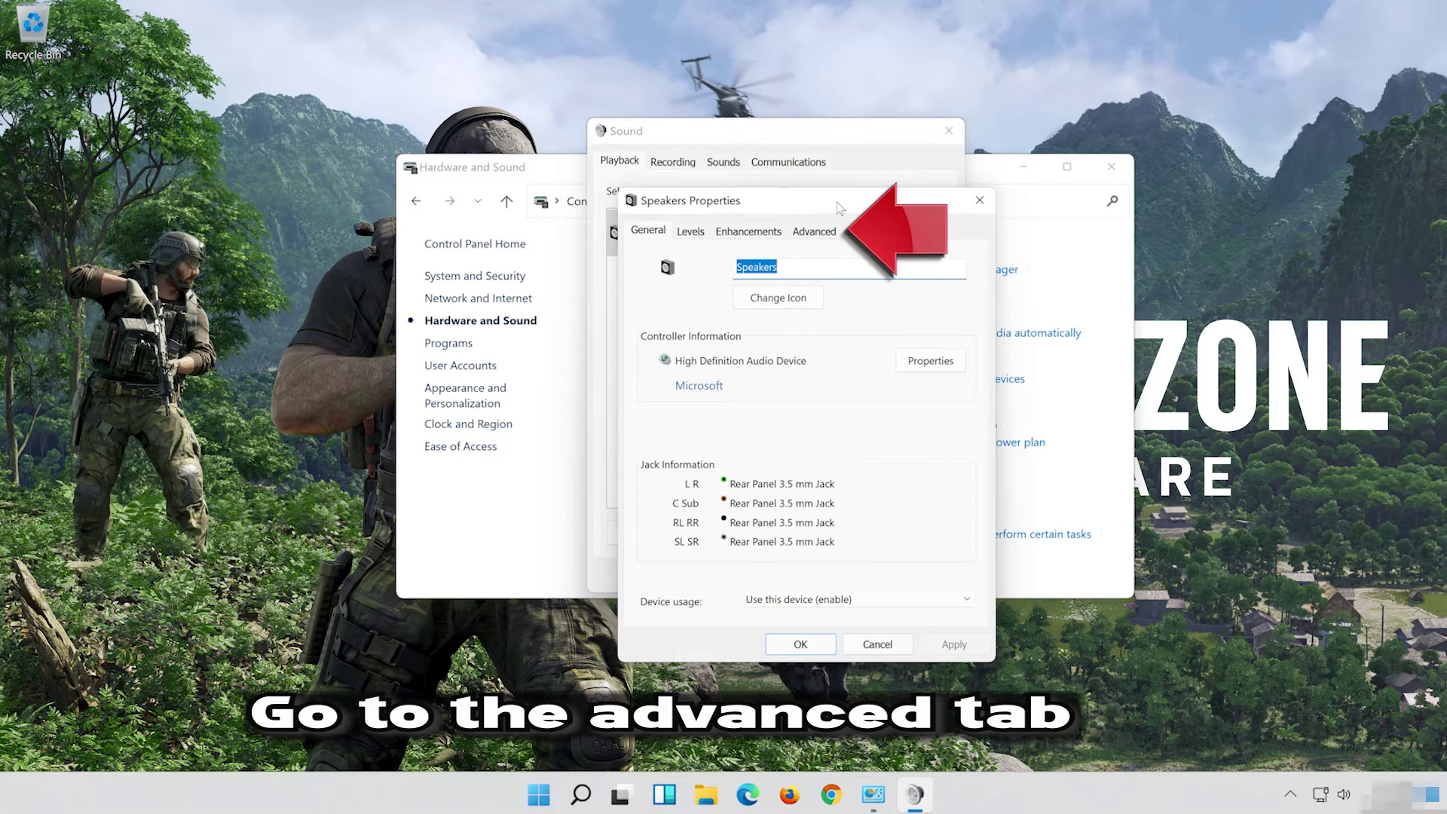
pyautogui.click(816, 232)
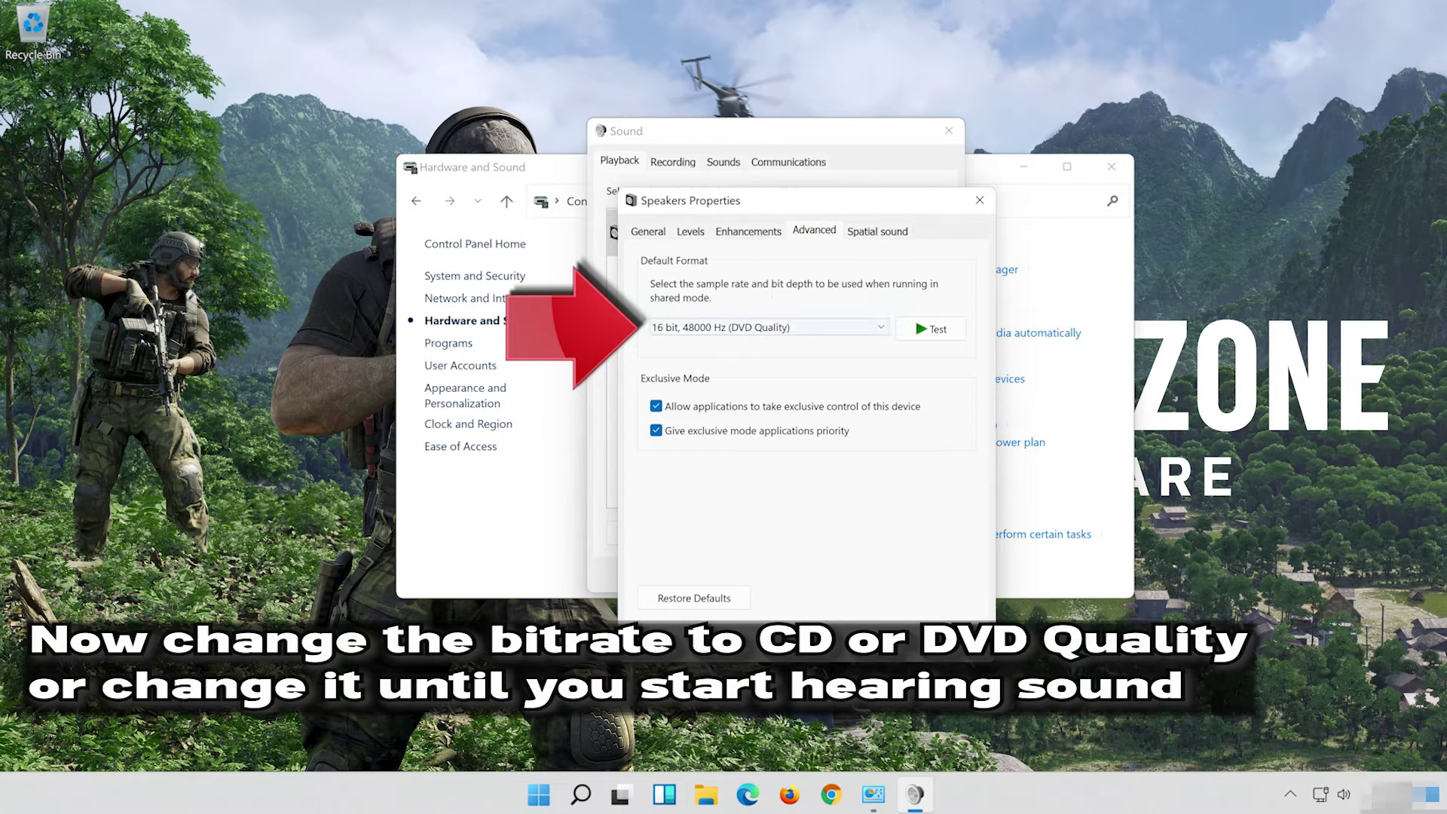
pyautogui.click(739, 329)
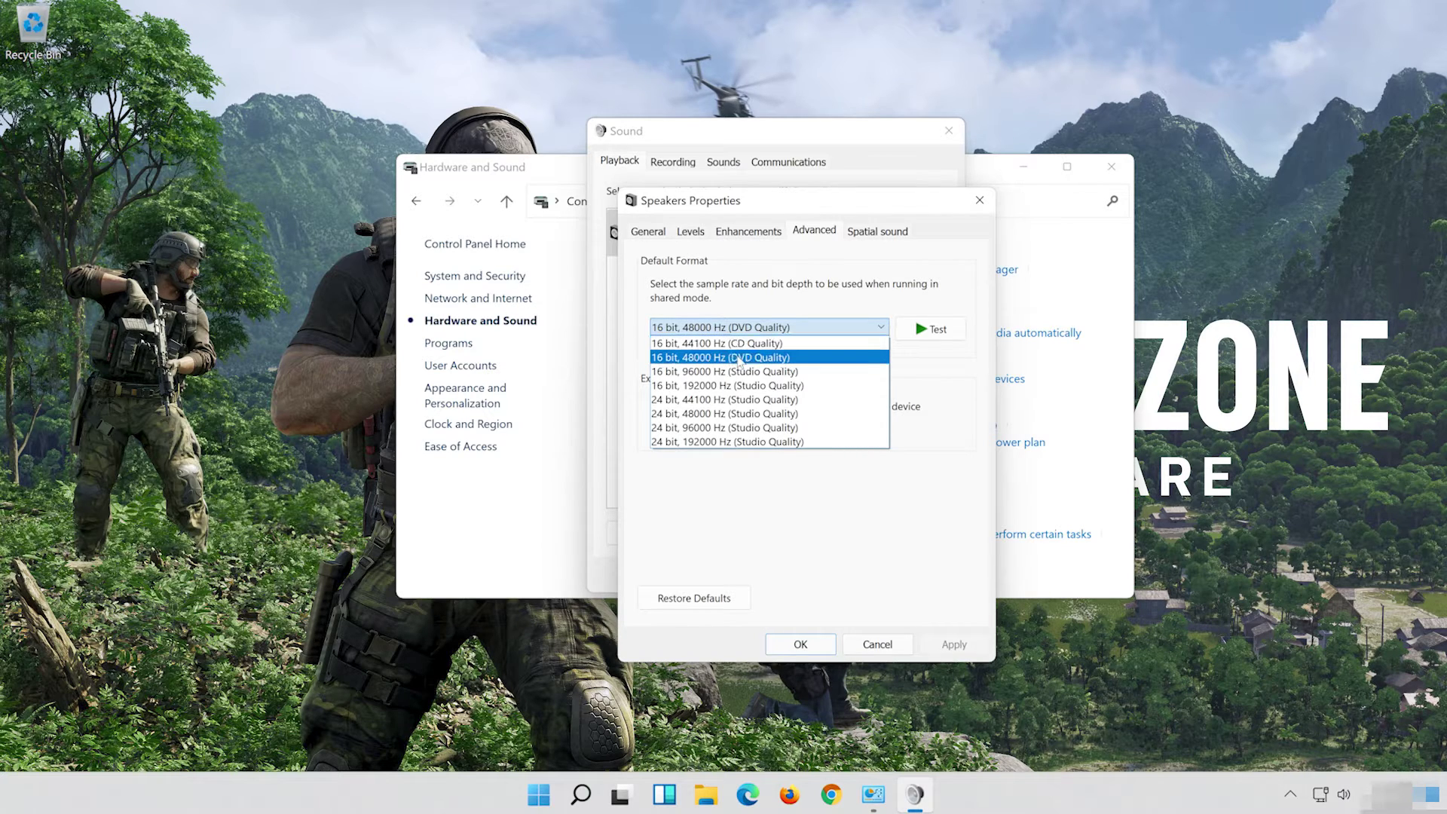
pyautogui.click(776, 359)
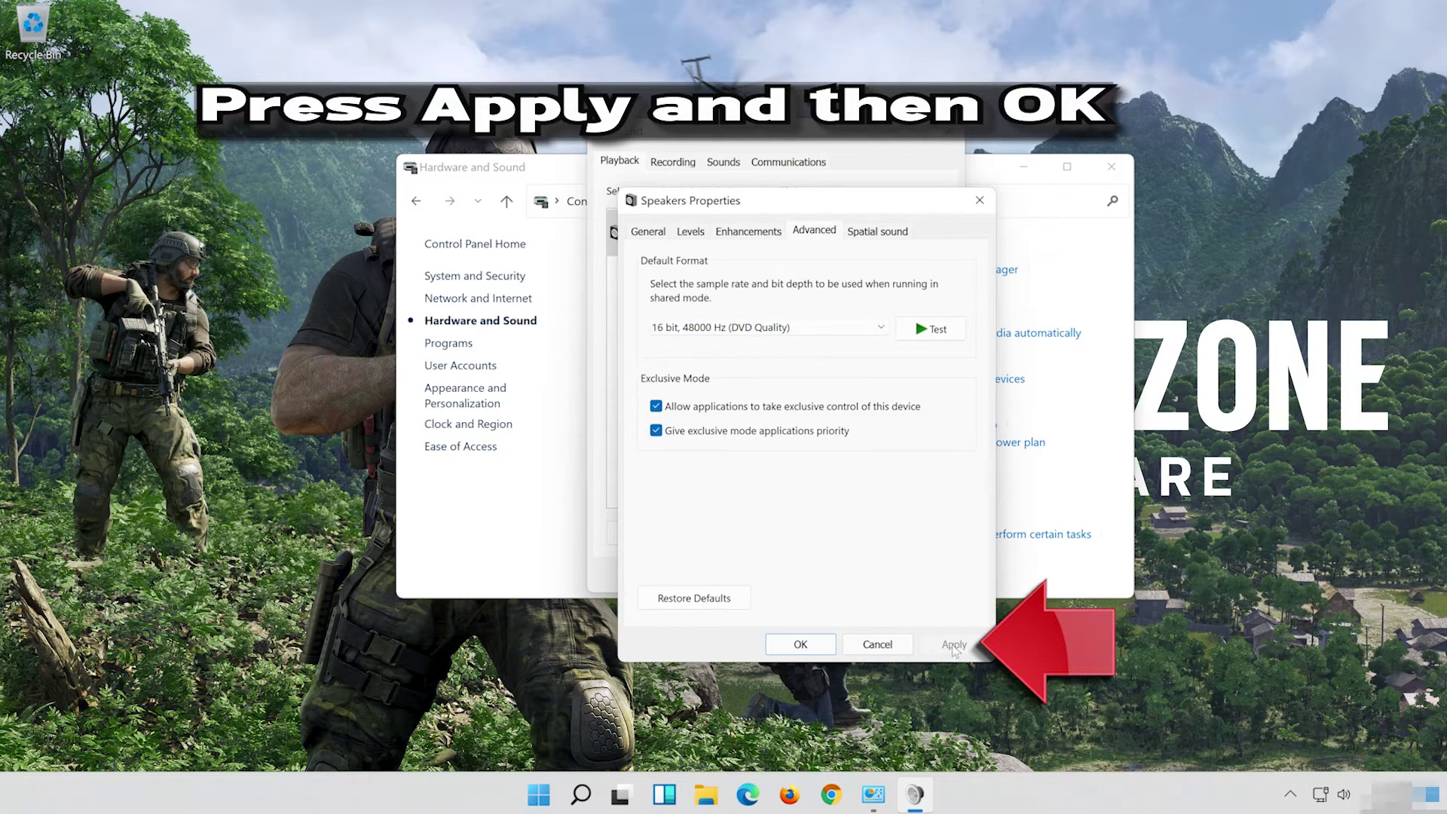
pyautogui.click(800, 647)
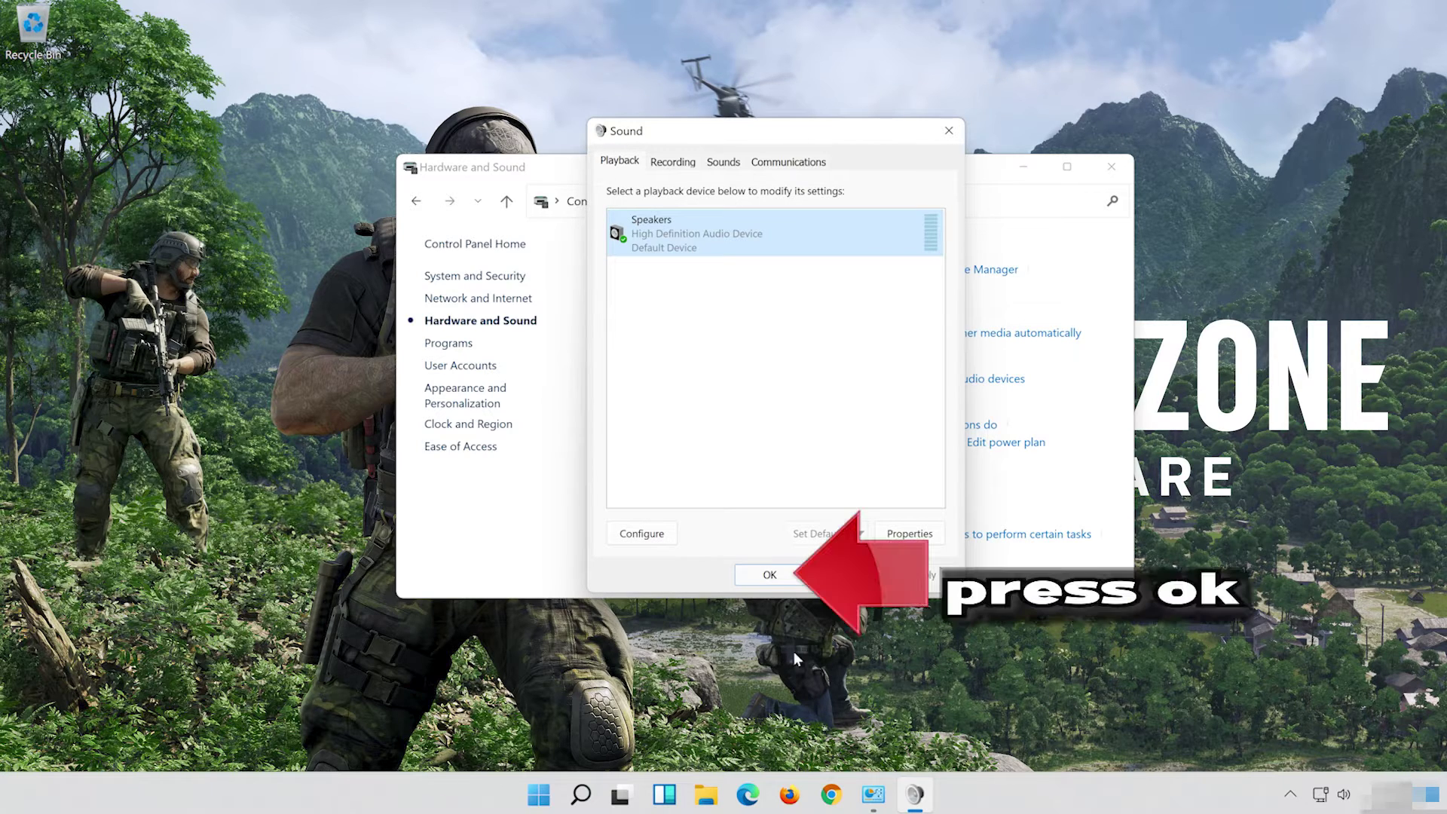
pyautogui.click(748, 575)
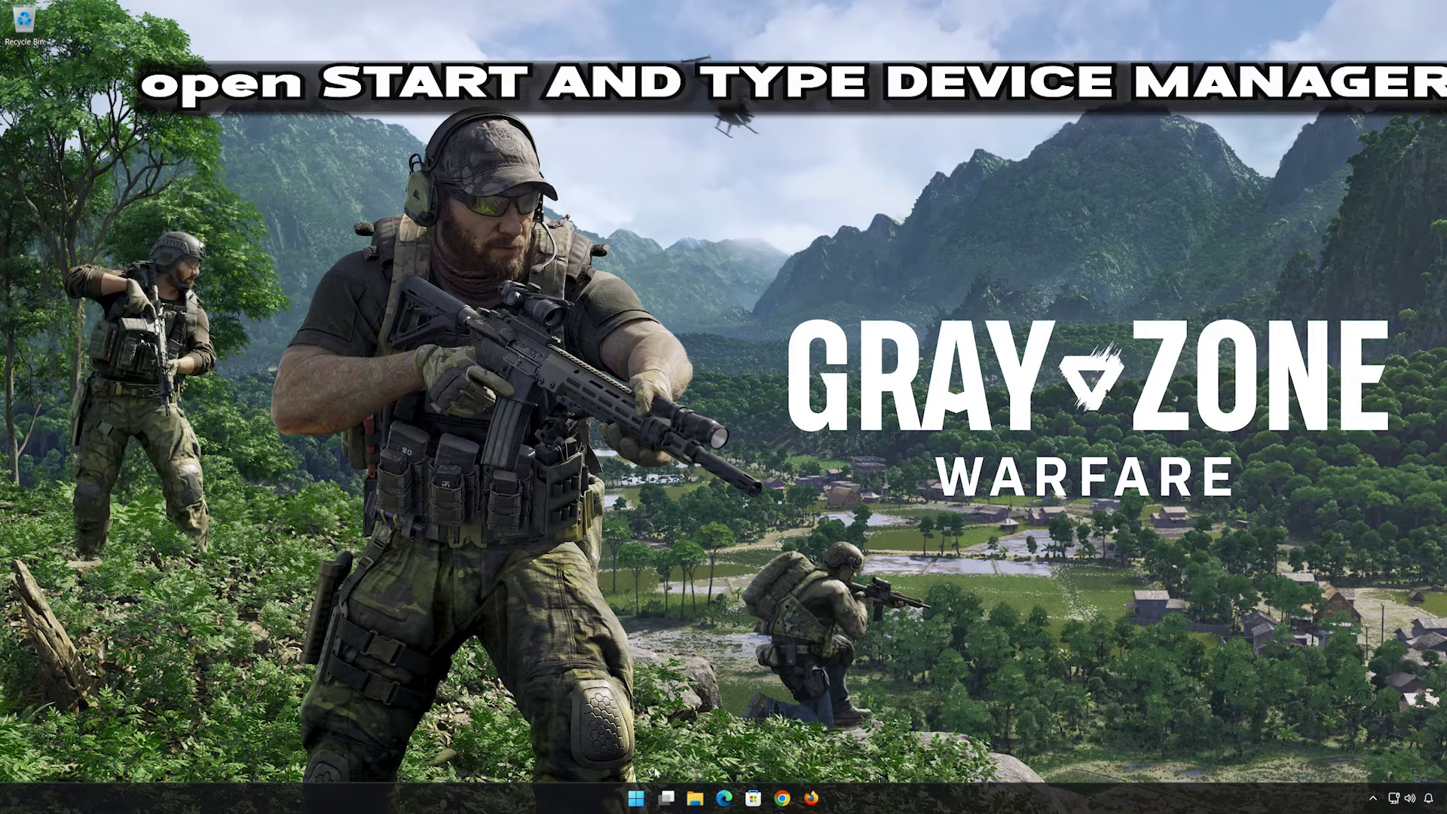
# Open Device Manager, move its window toward the middle of the desktop and expand Sound, video and game controllers.
pyautogui.click(638, 798)
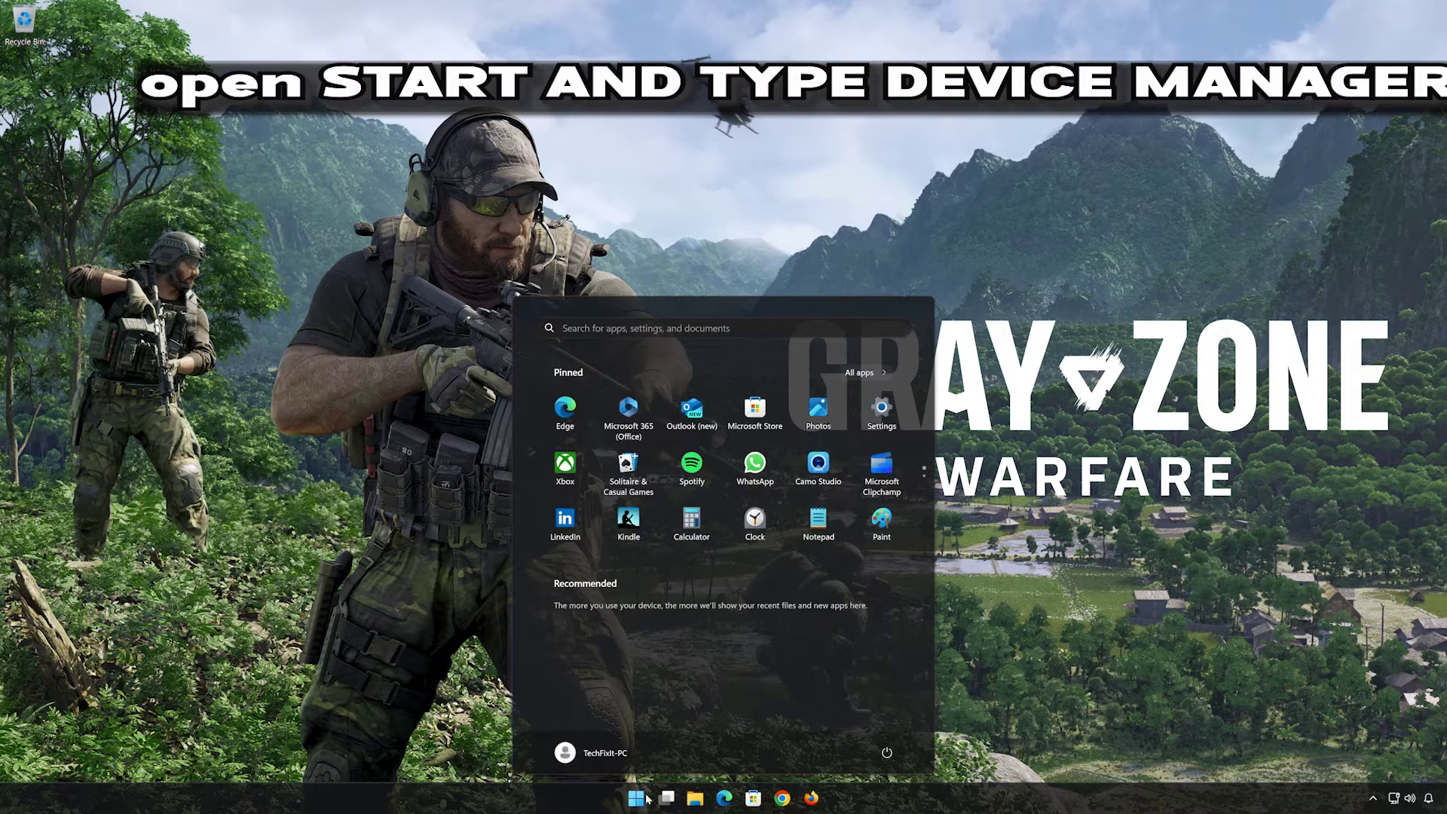
pyautogui.write('device manager')
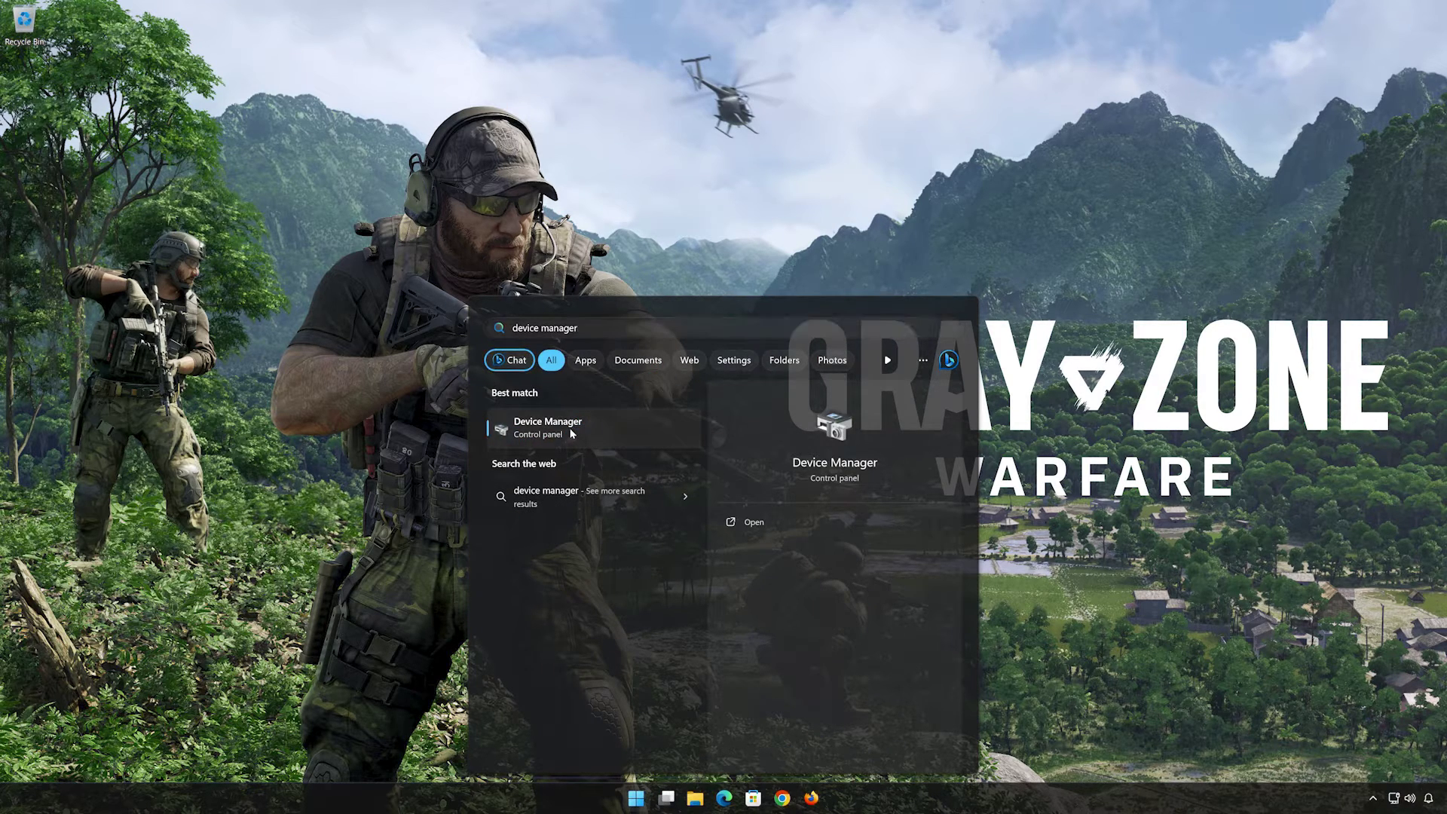
pyautogui.click(548, 426)
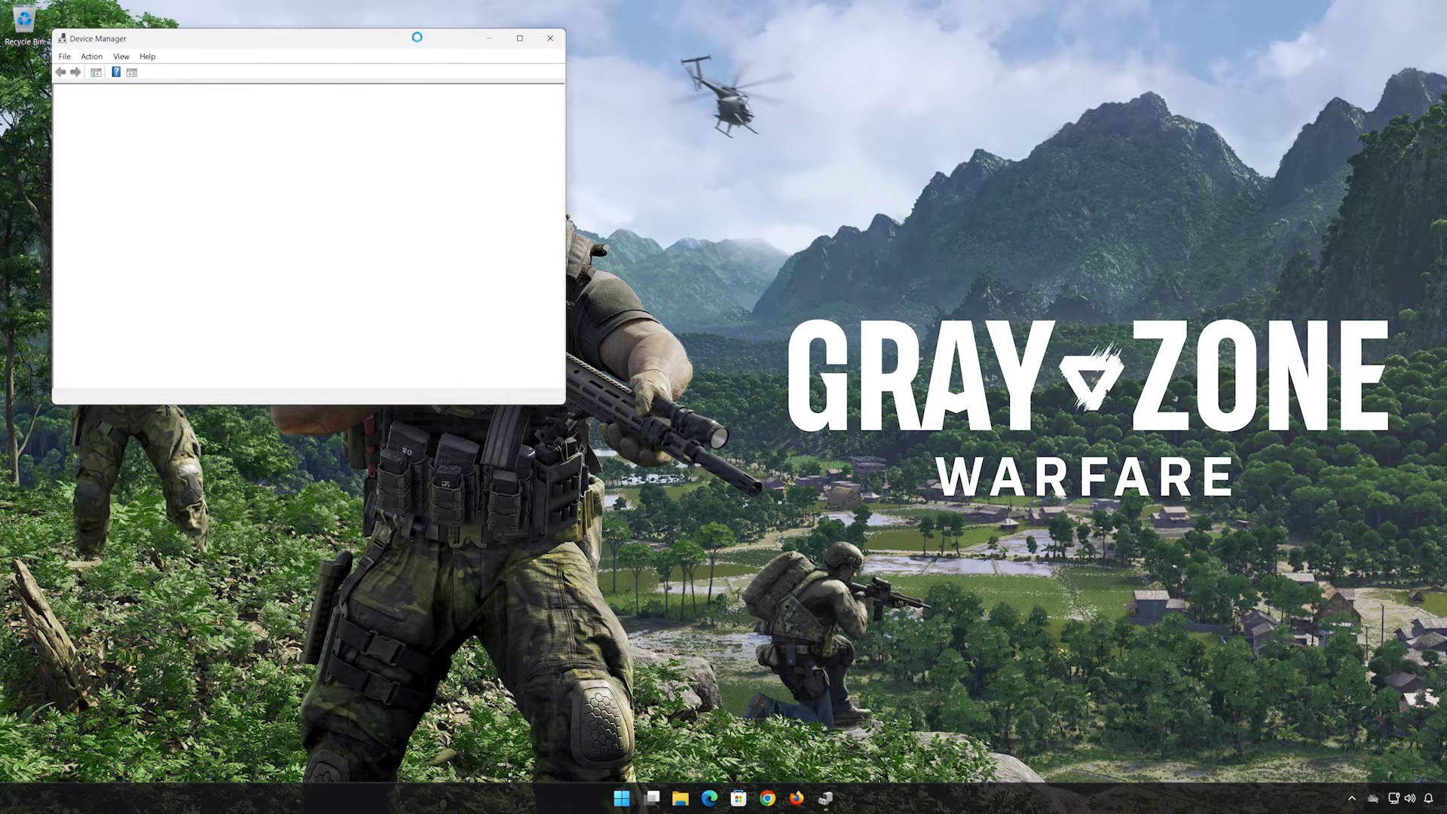
pyautogui.moveTo(425, 49); pyautogui.dragTo(888, 178)
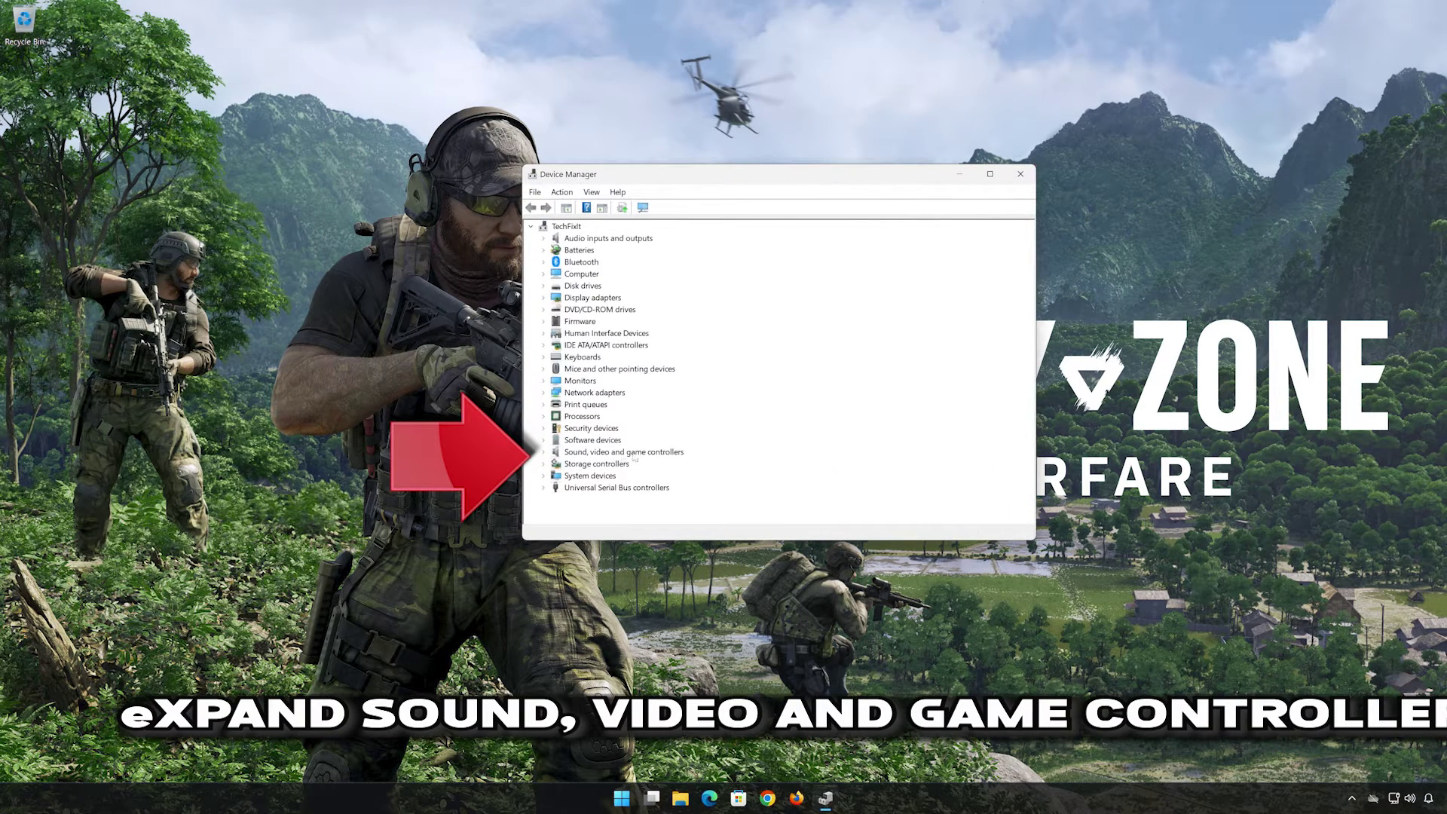
pyautogui.click(543, 452)
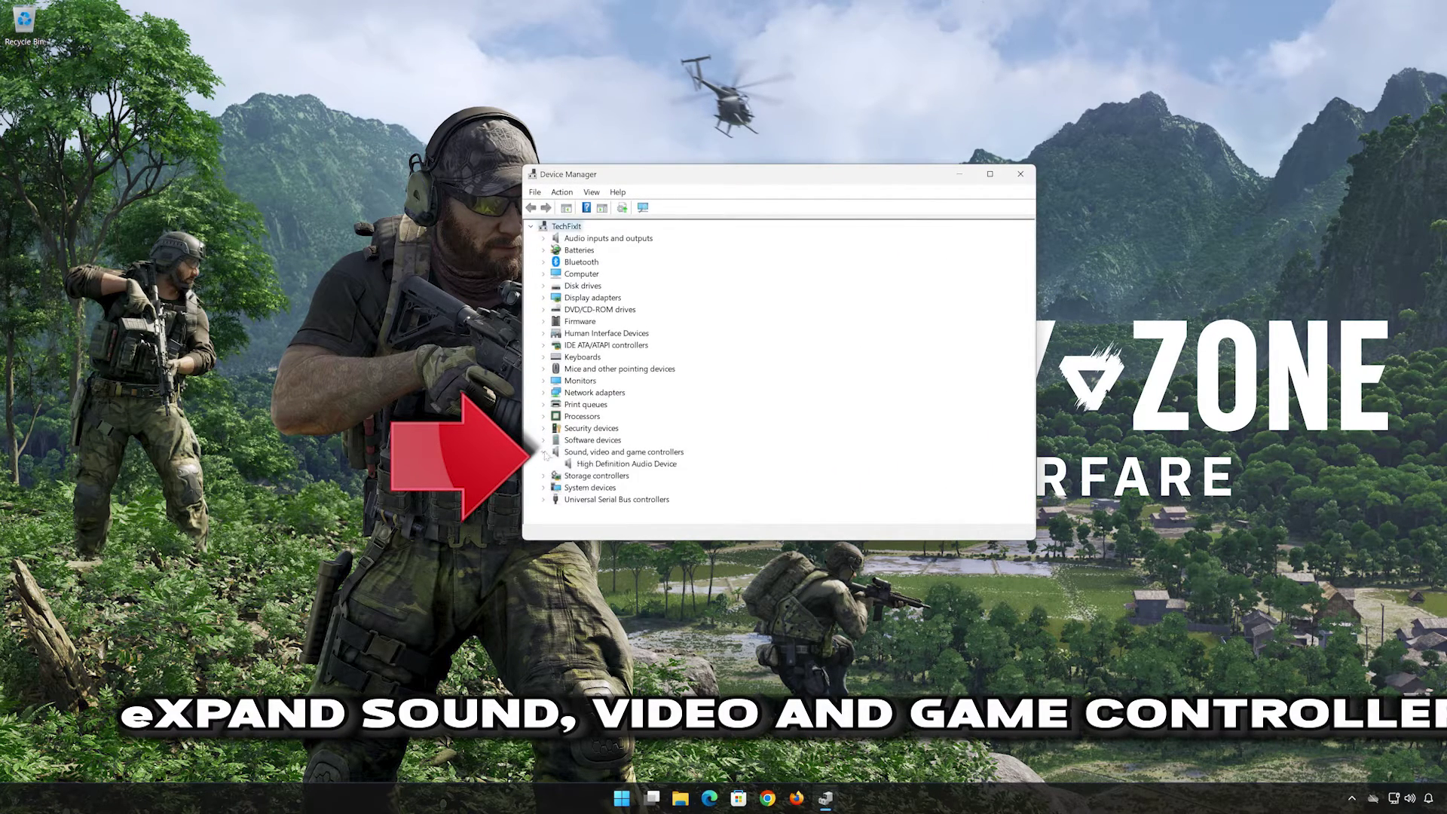
# Open the properties of the High Definition Audio Device and show its driver information.
pyautogui.click(640, 469)
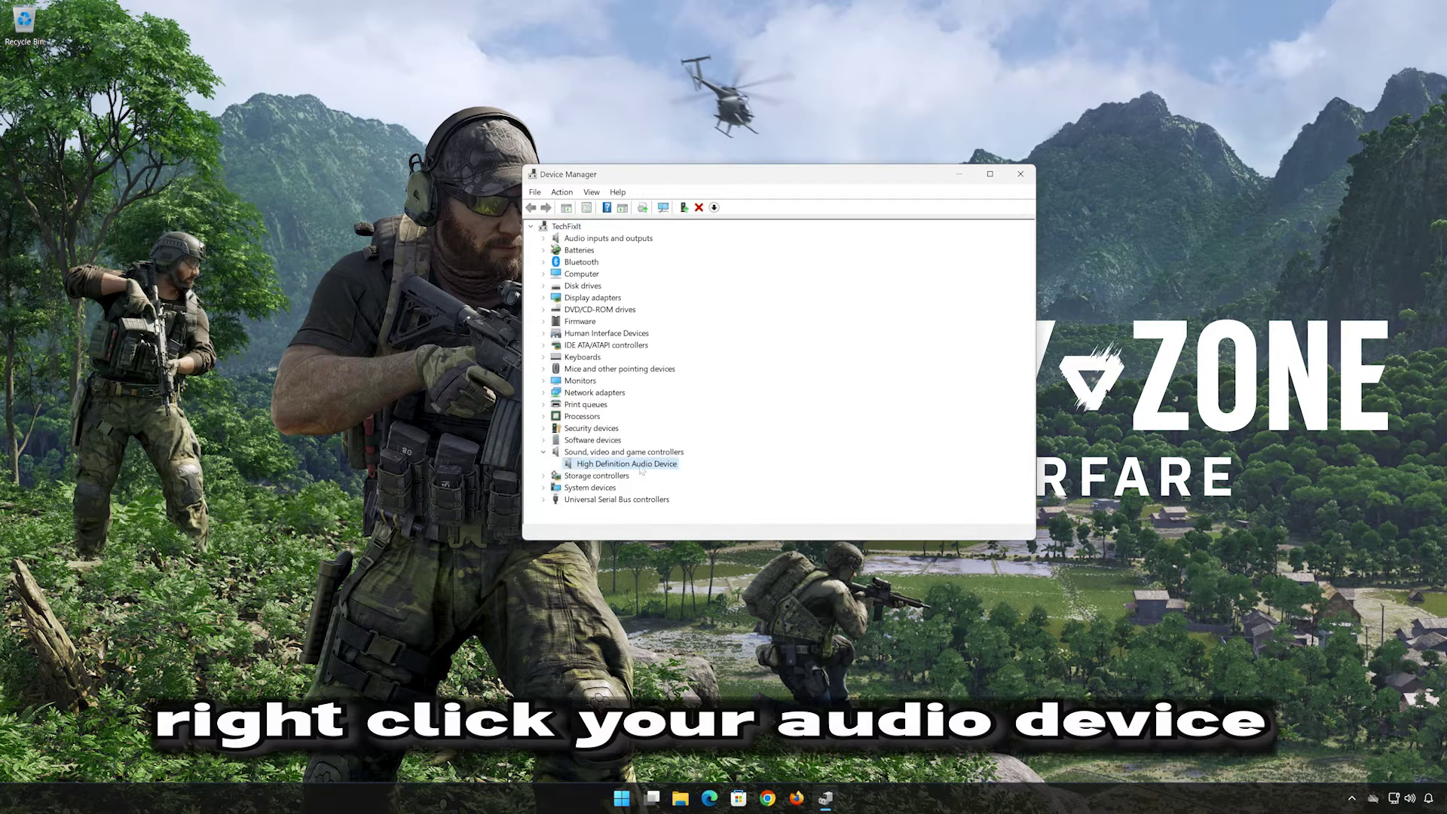
pyautogui.rightClick(630, 465)
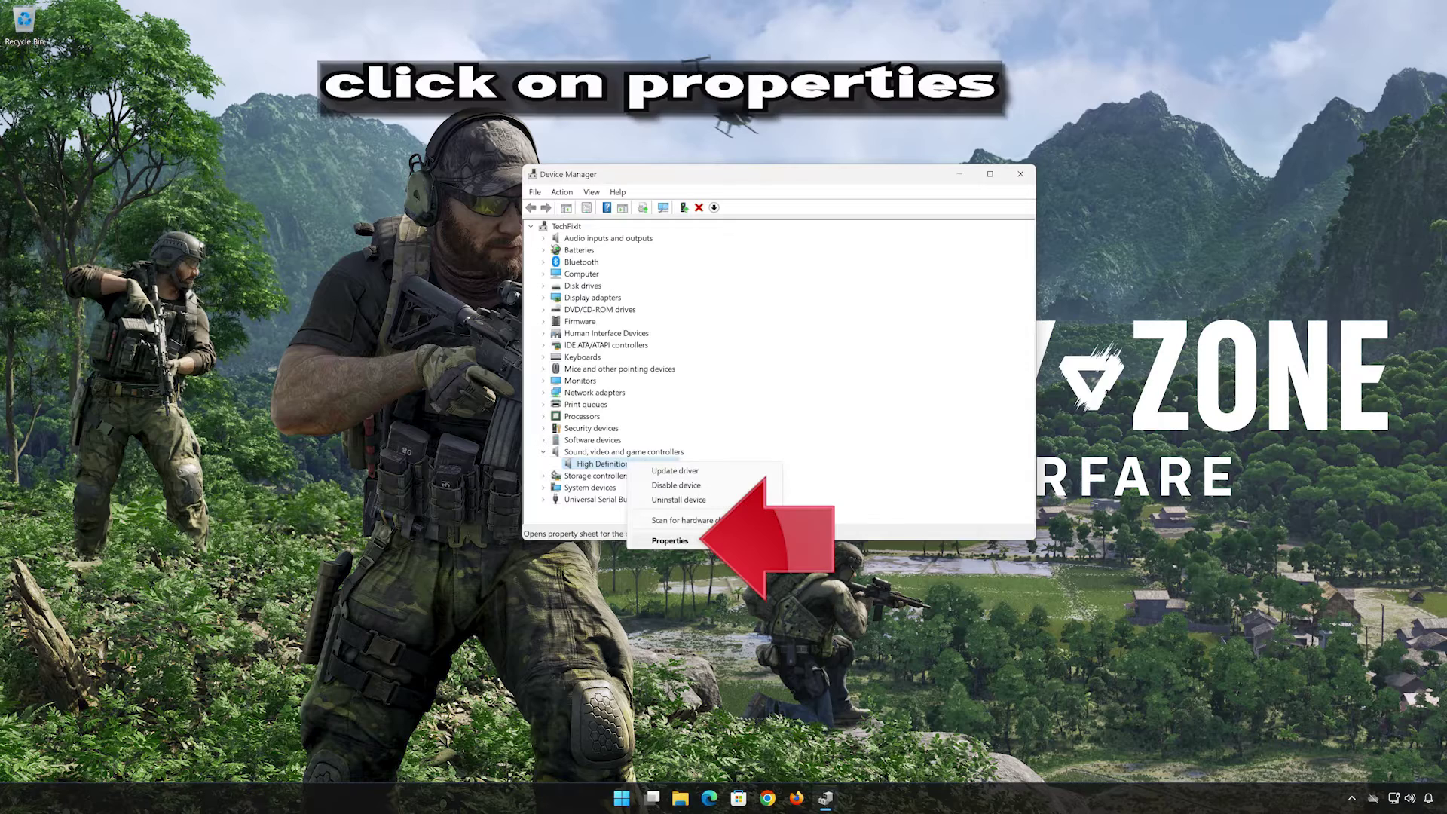
pyautogui.click(704, 541)
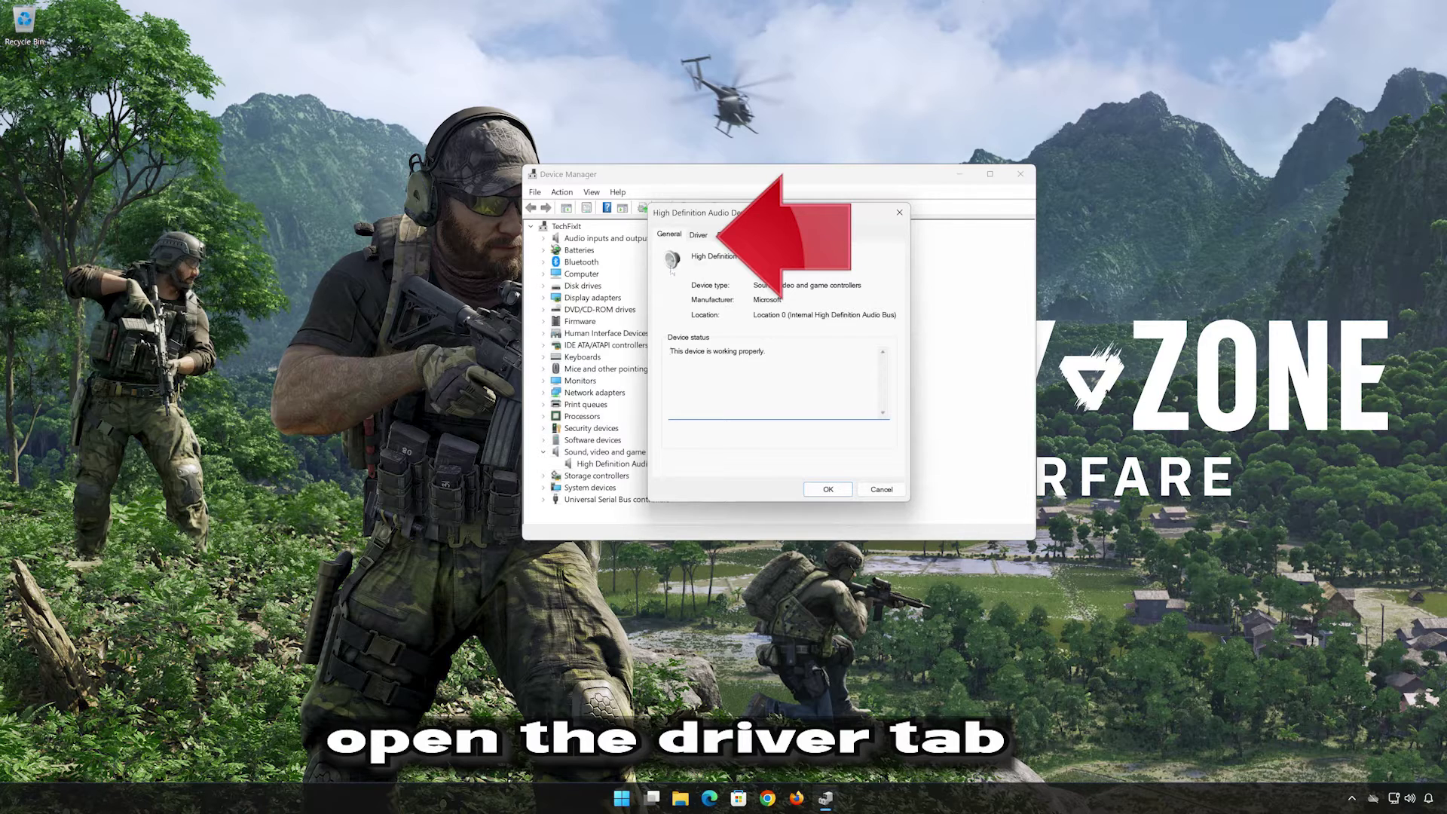
pyautogui.click(697, 236)
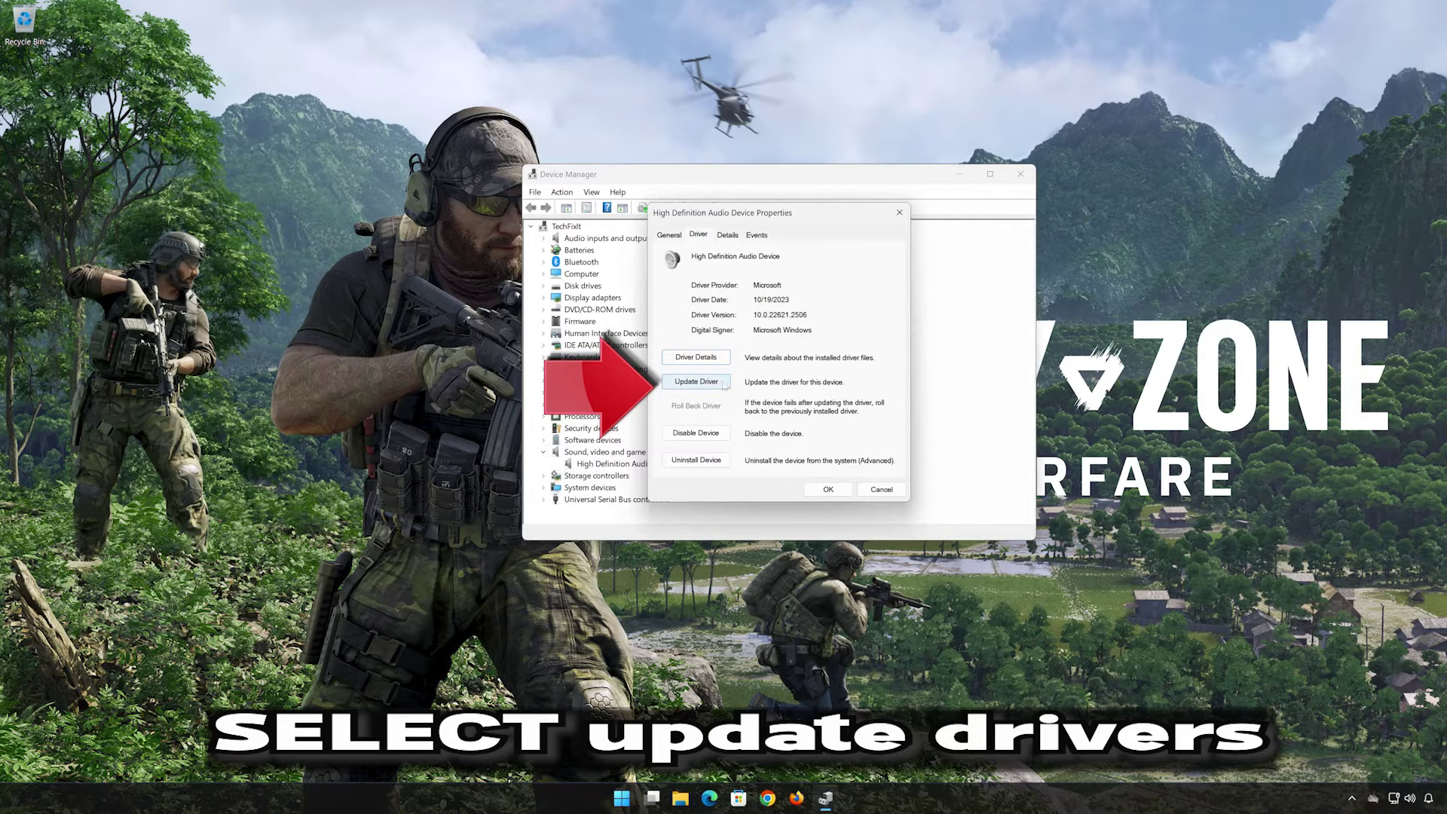
# Update the driver manually with High Definition Audio Device from the computer's list of available drivers, accepting the compatibility warning and closing the wizard.
pyautogui.click(696, 382)
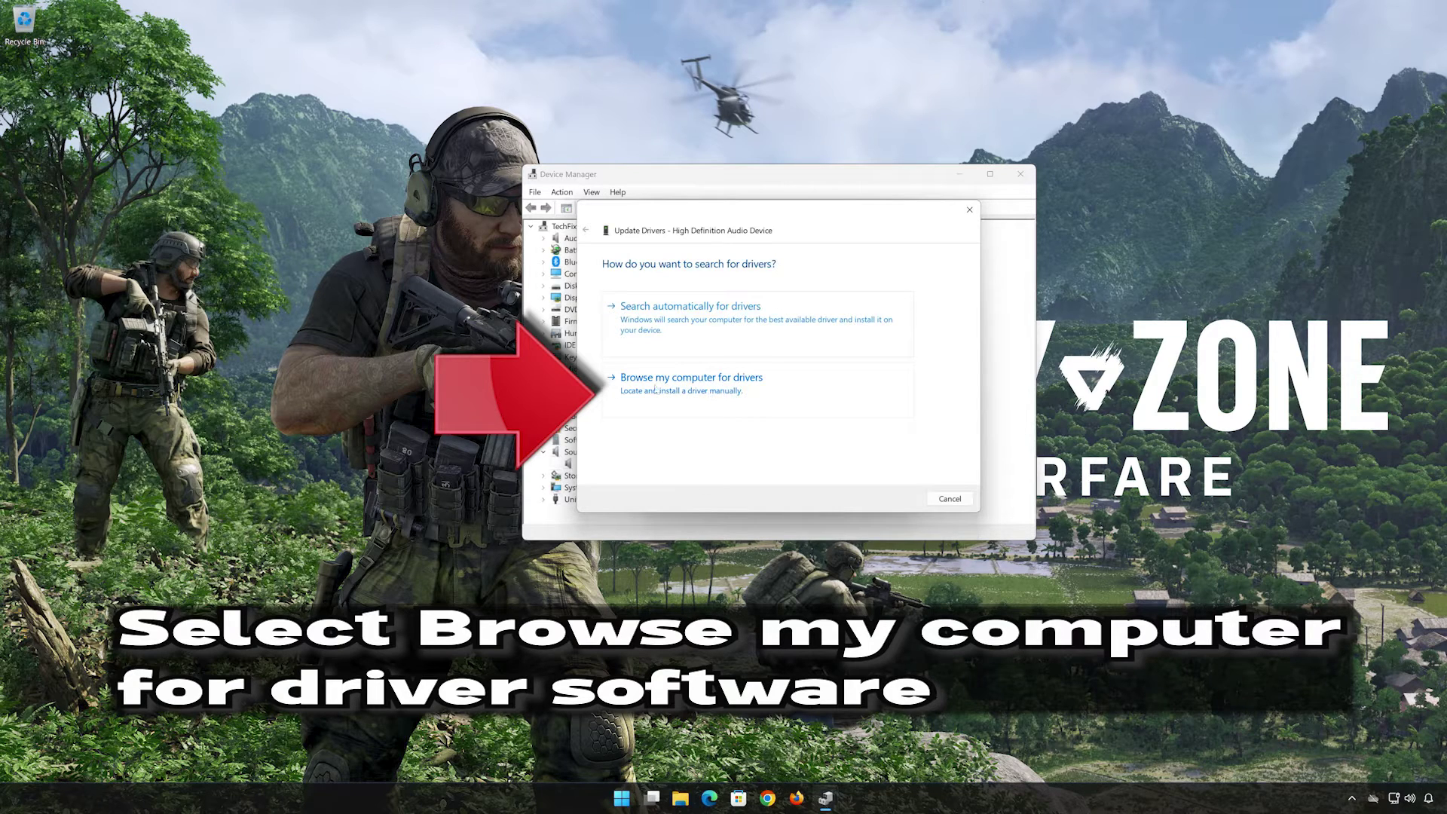
pyautogui.click(688, 393)
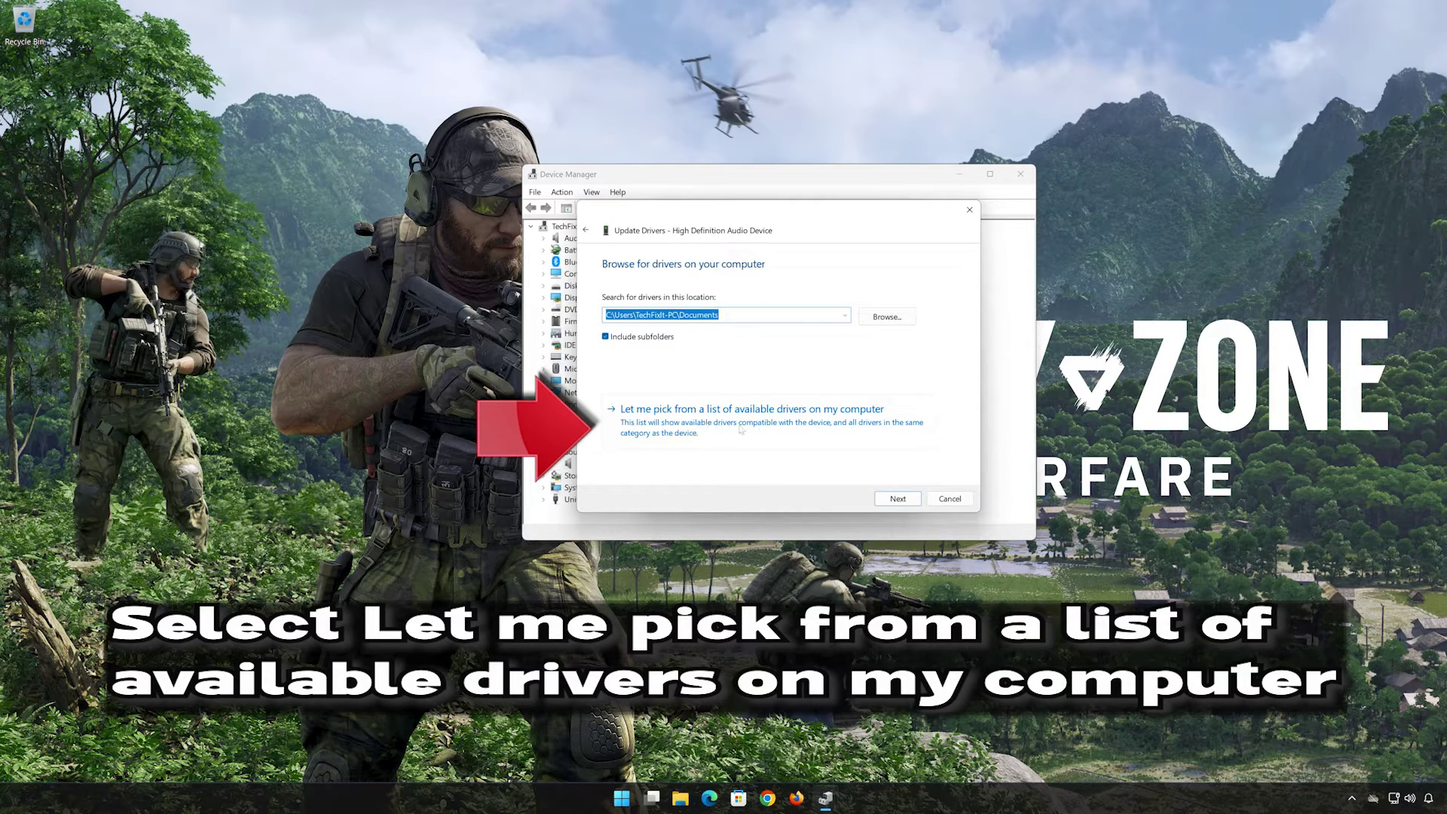
pyautogui.click(710, 433)
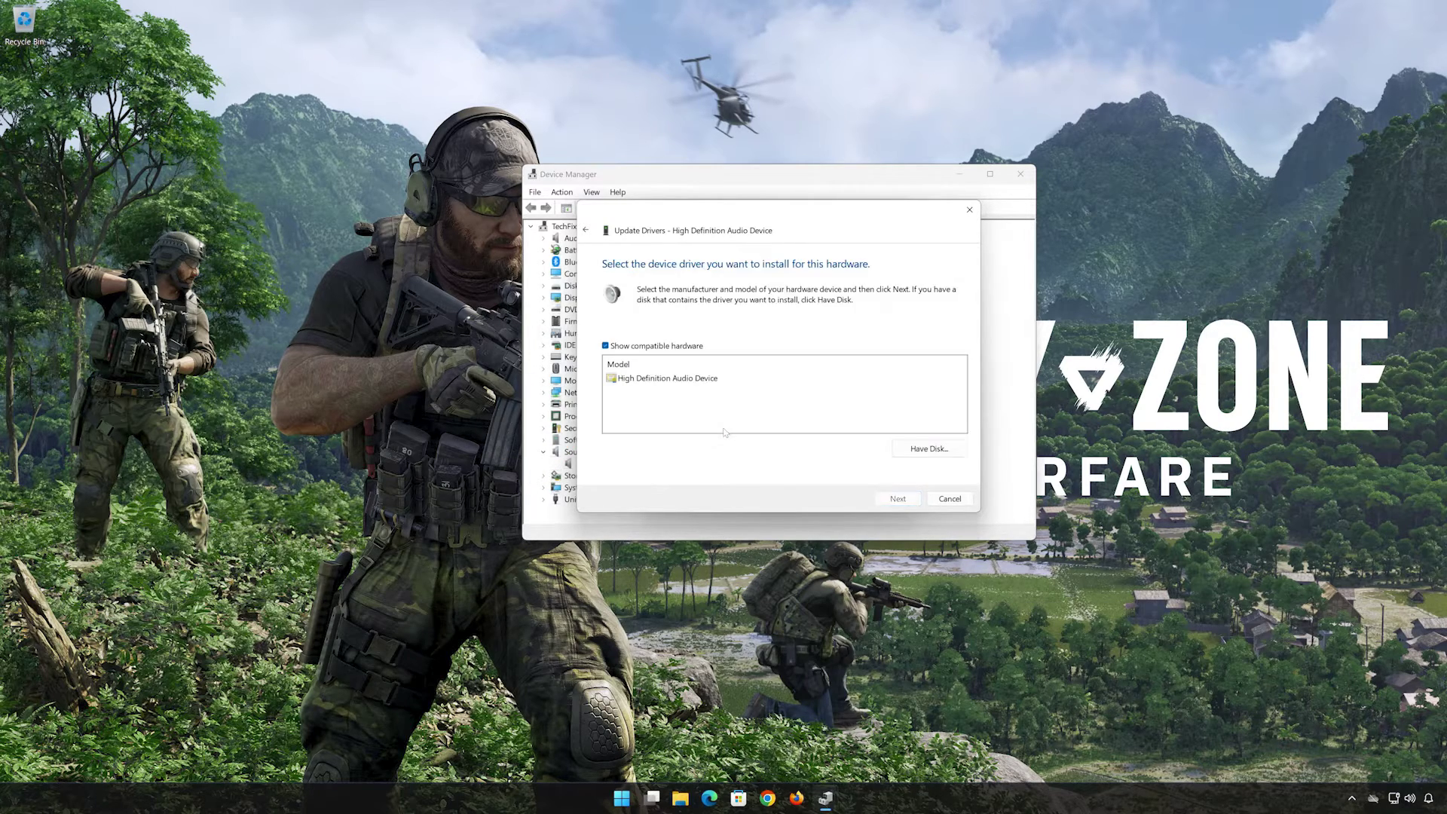
pyautogui.click(699, 383)
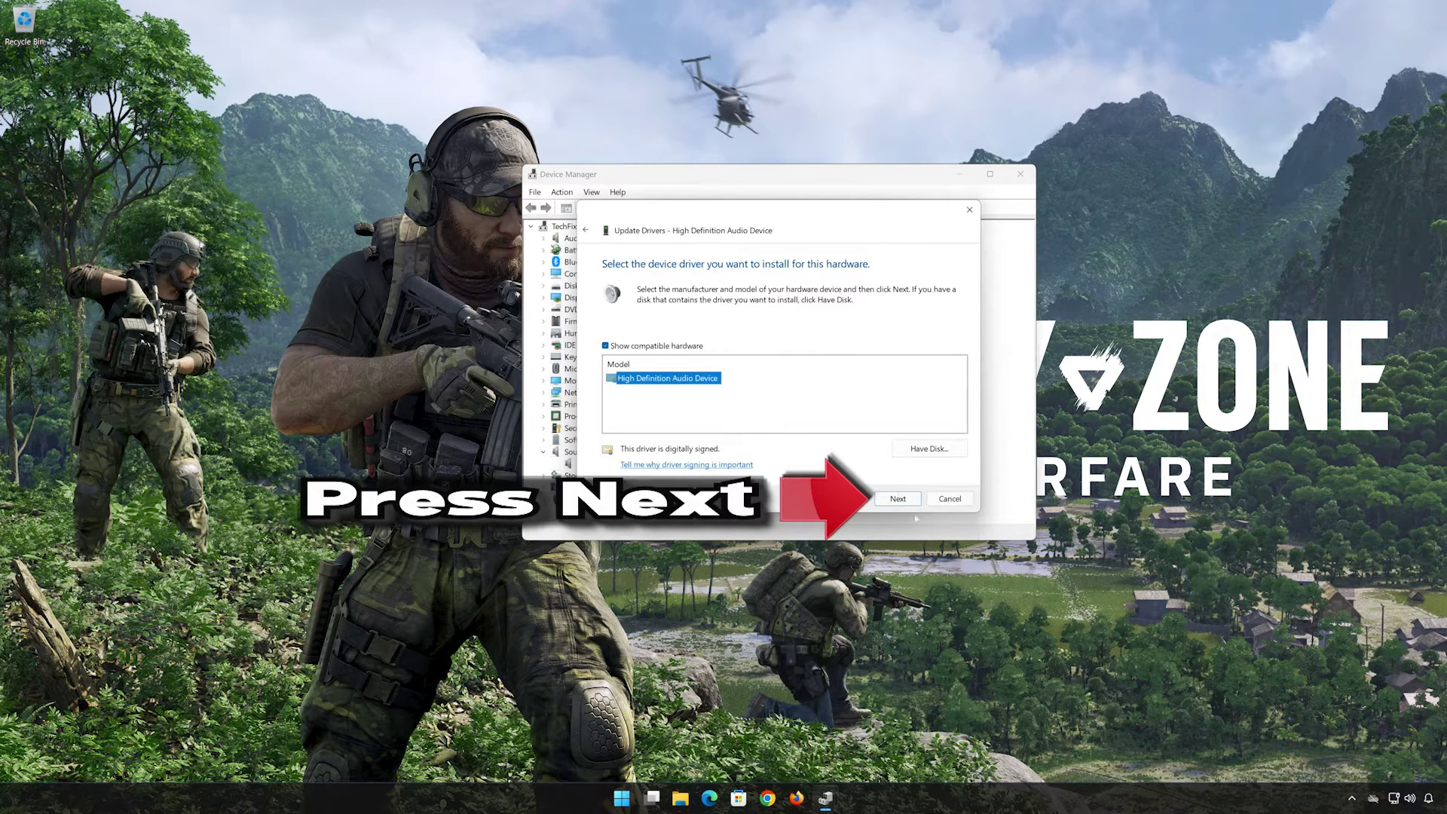
pyautogui.click(895, 500)
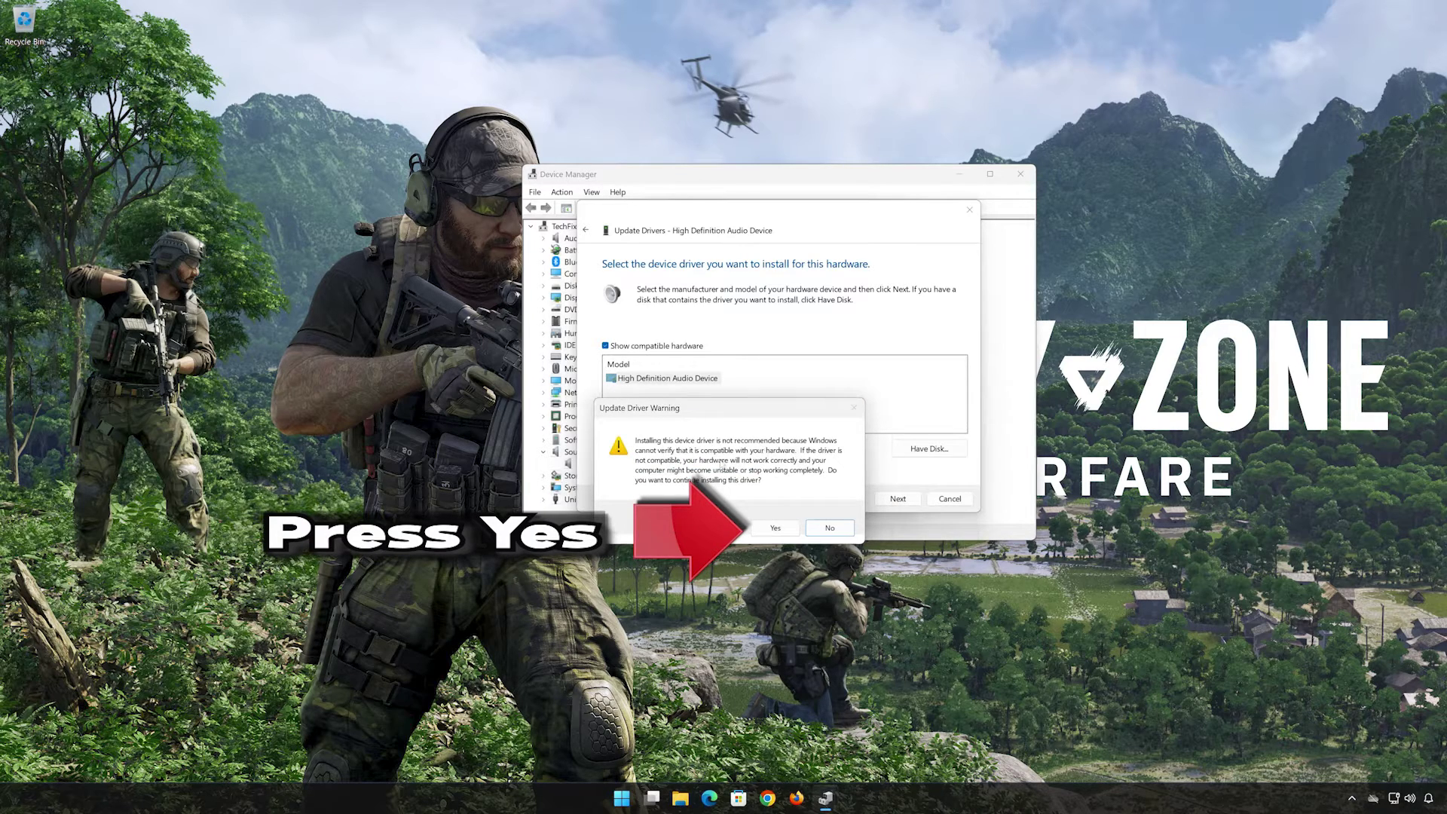
pyautogui.click(774, 531)
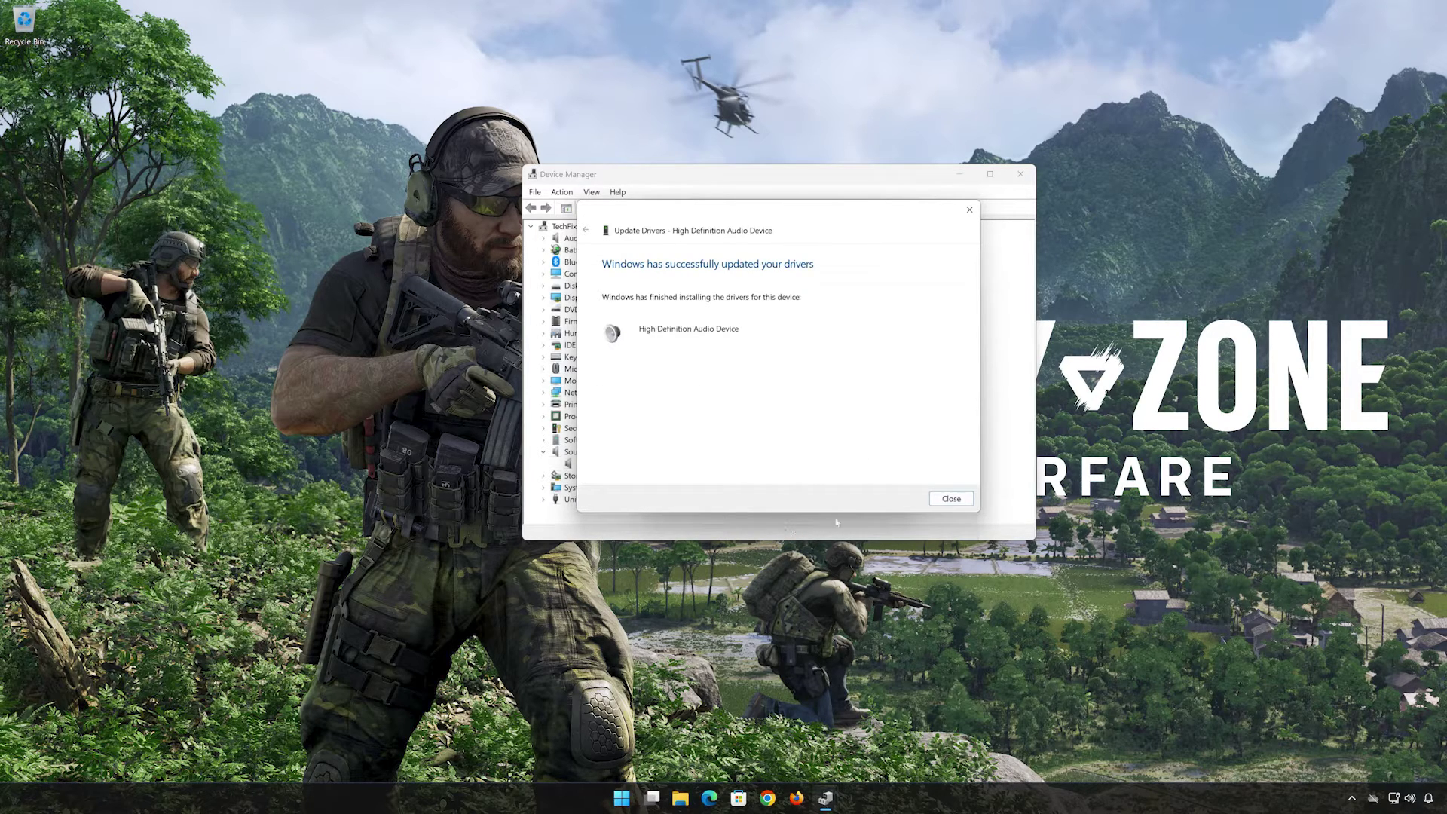
pyautogui.click(946, 505)
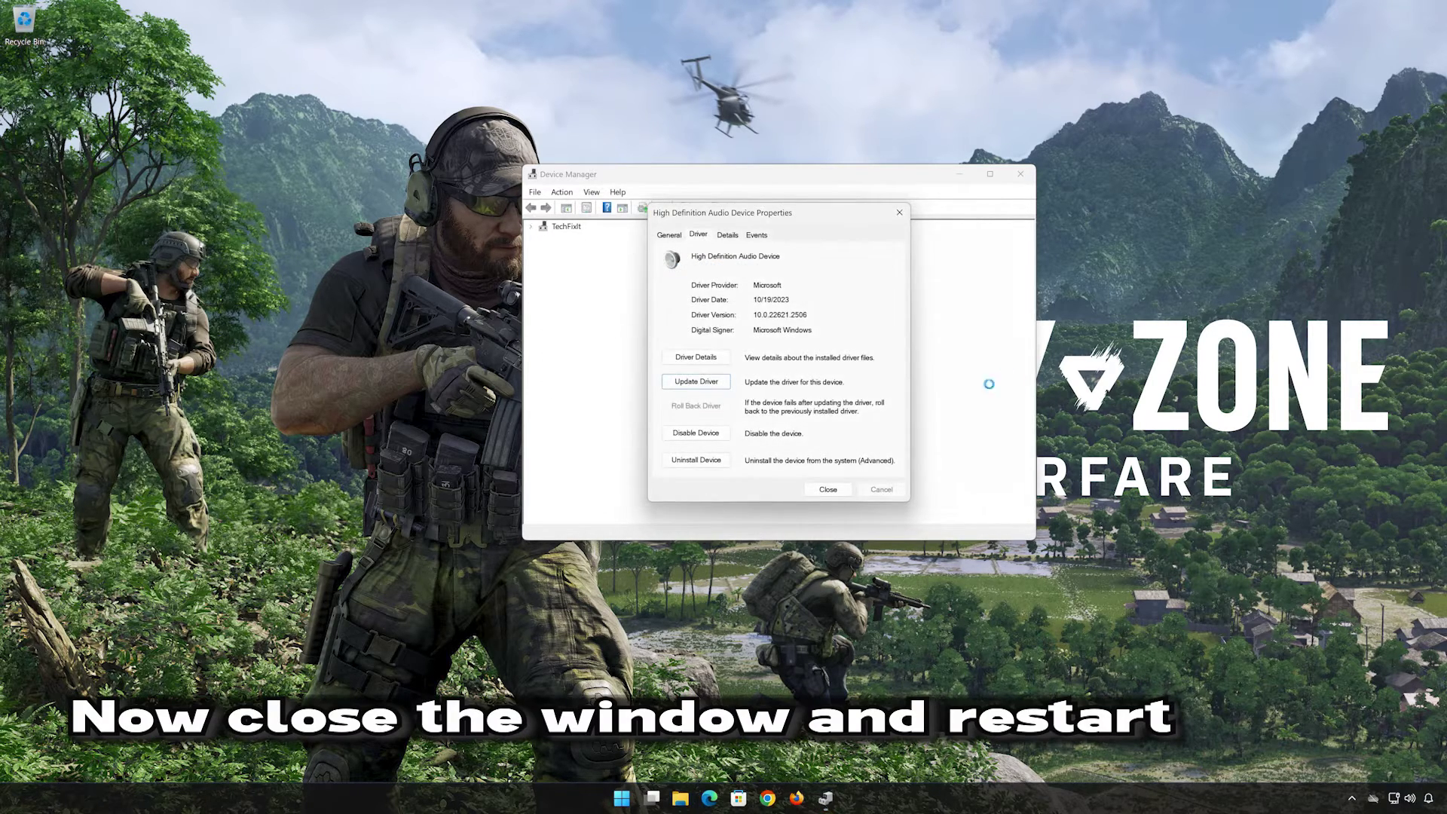
# Close Device Manager and restart the computer.
pyautogui.click(1020, 174)
pyautogui.click(639, 798)
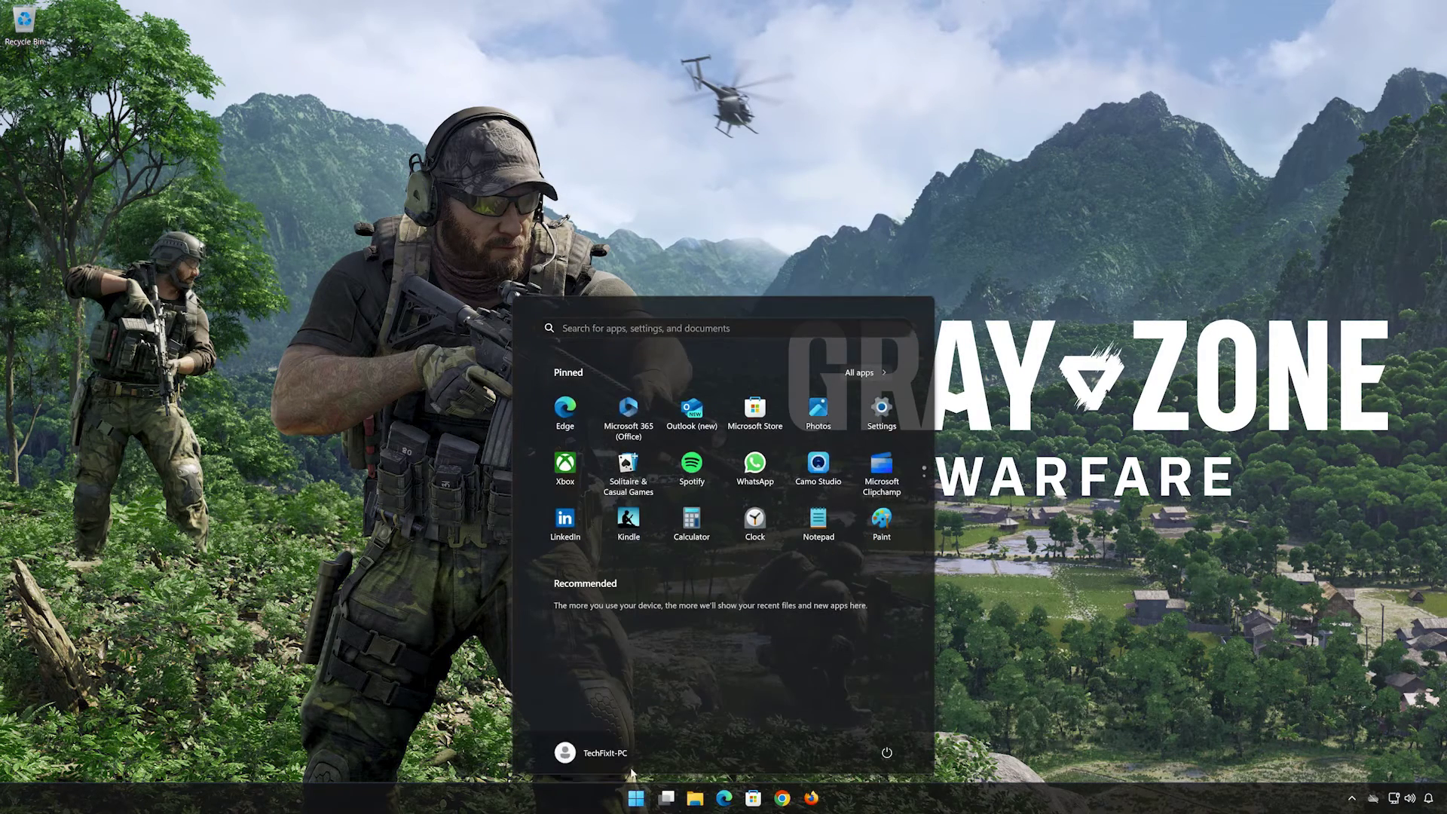
pyautogui.click(887, 753)
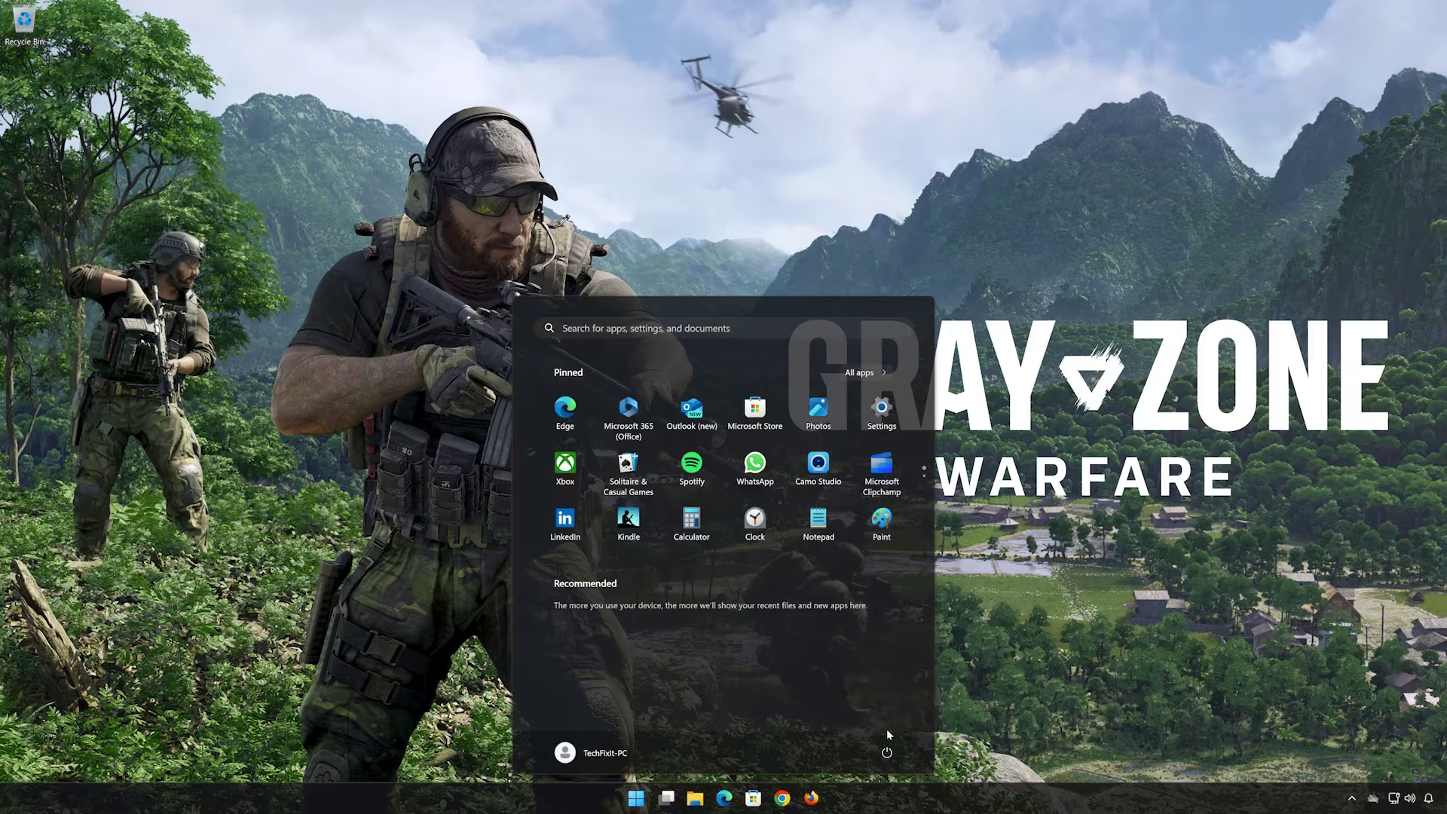
pyautogui.click(886, 728)
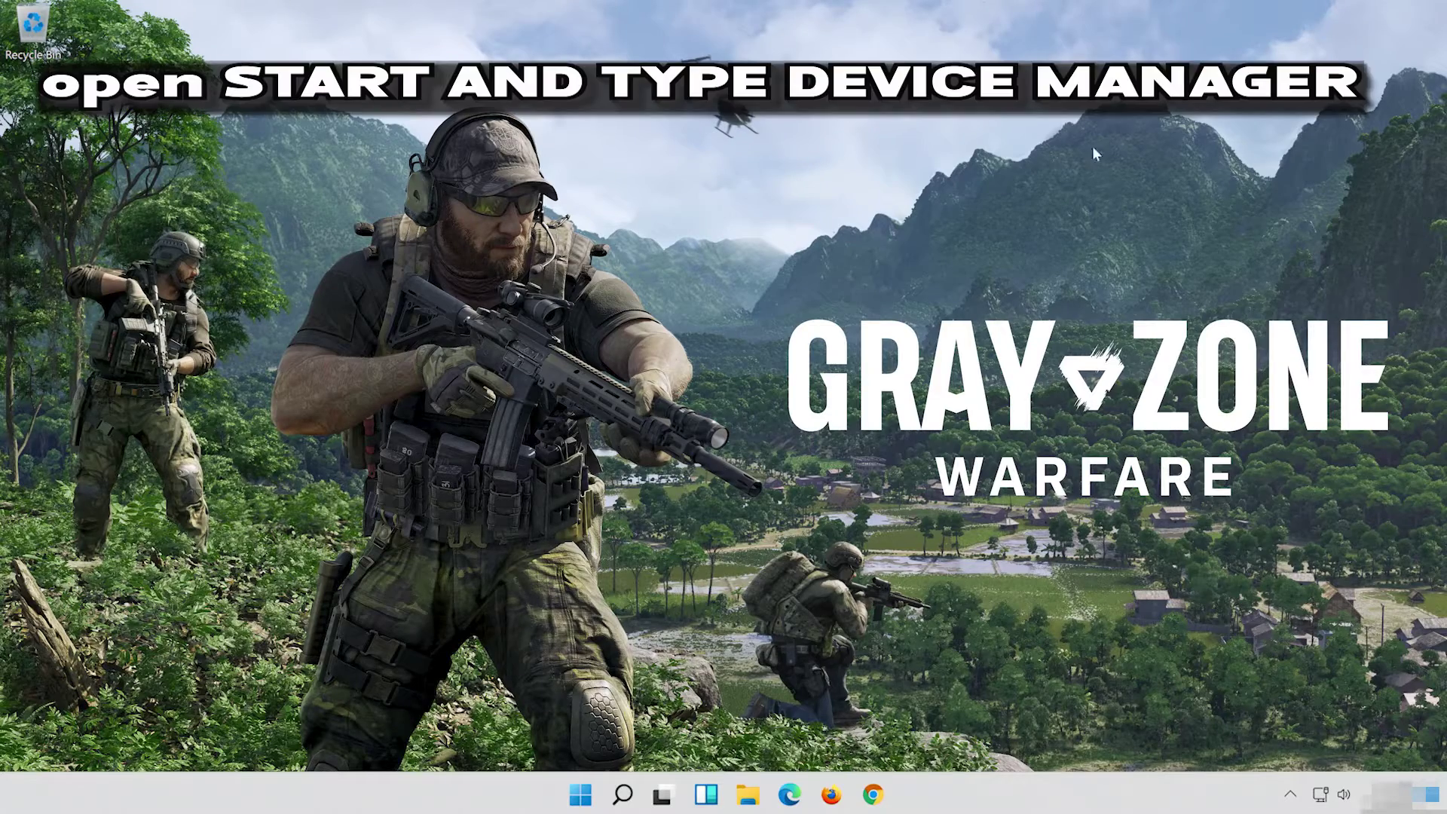
# Open Device Manager, move its window toward the middle of the desktop and expand Sound, video and game controllers.
pyautogui.click(616, 800)
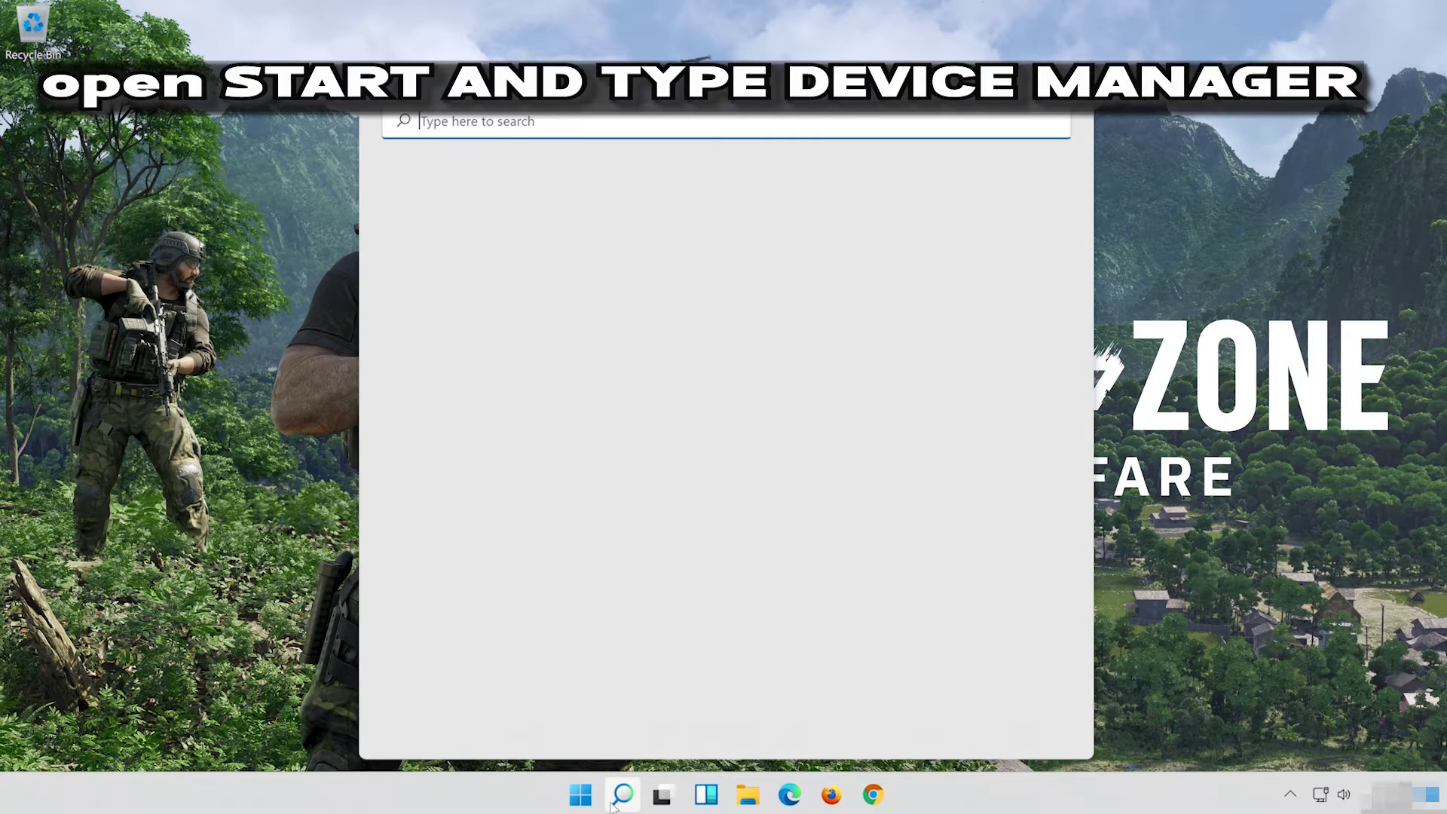
pyautogui.write('device m')
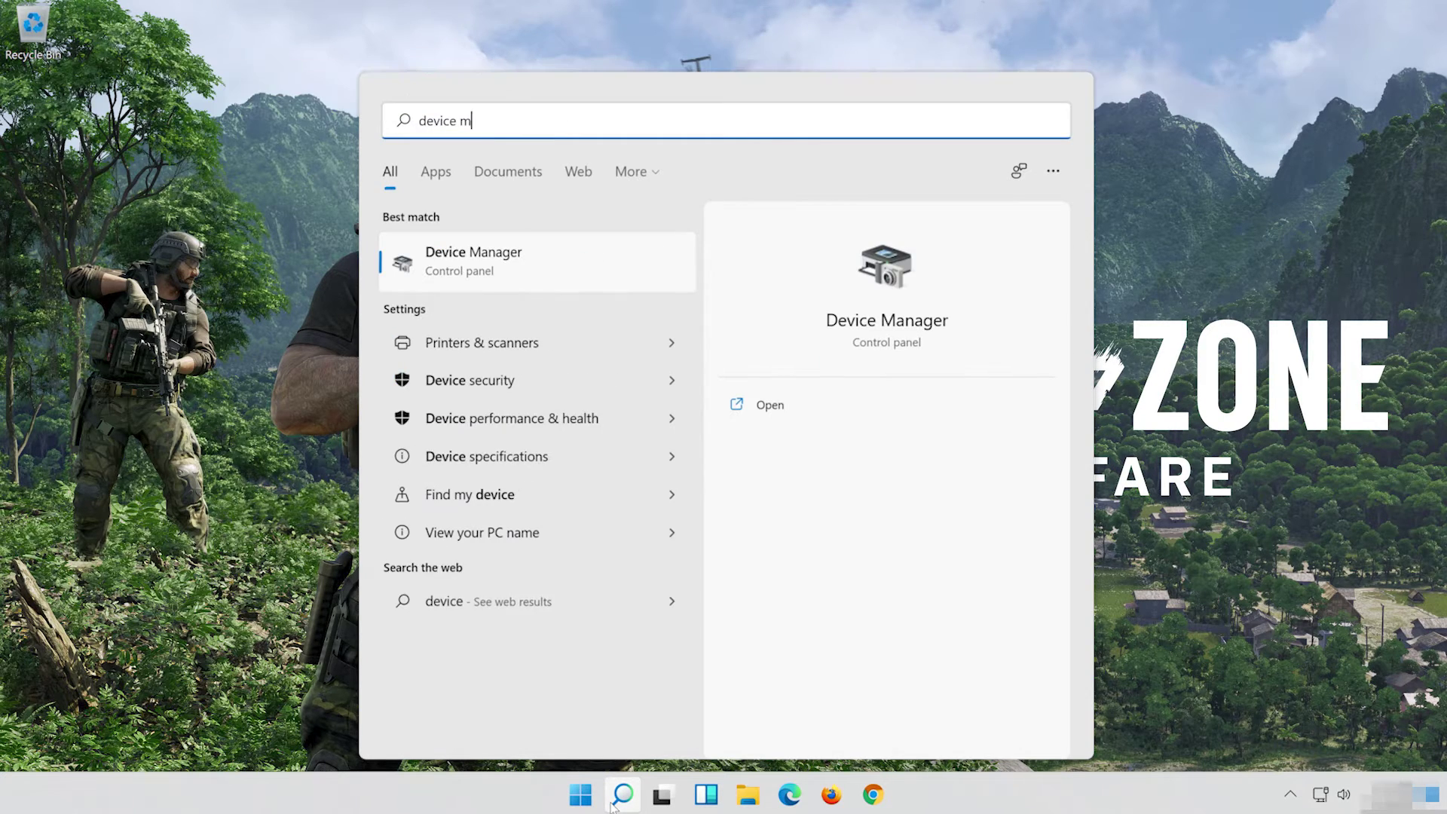
pyautogui.write('anager')
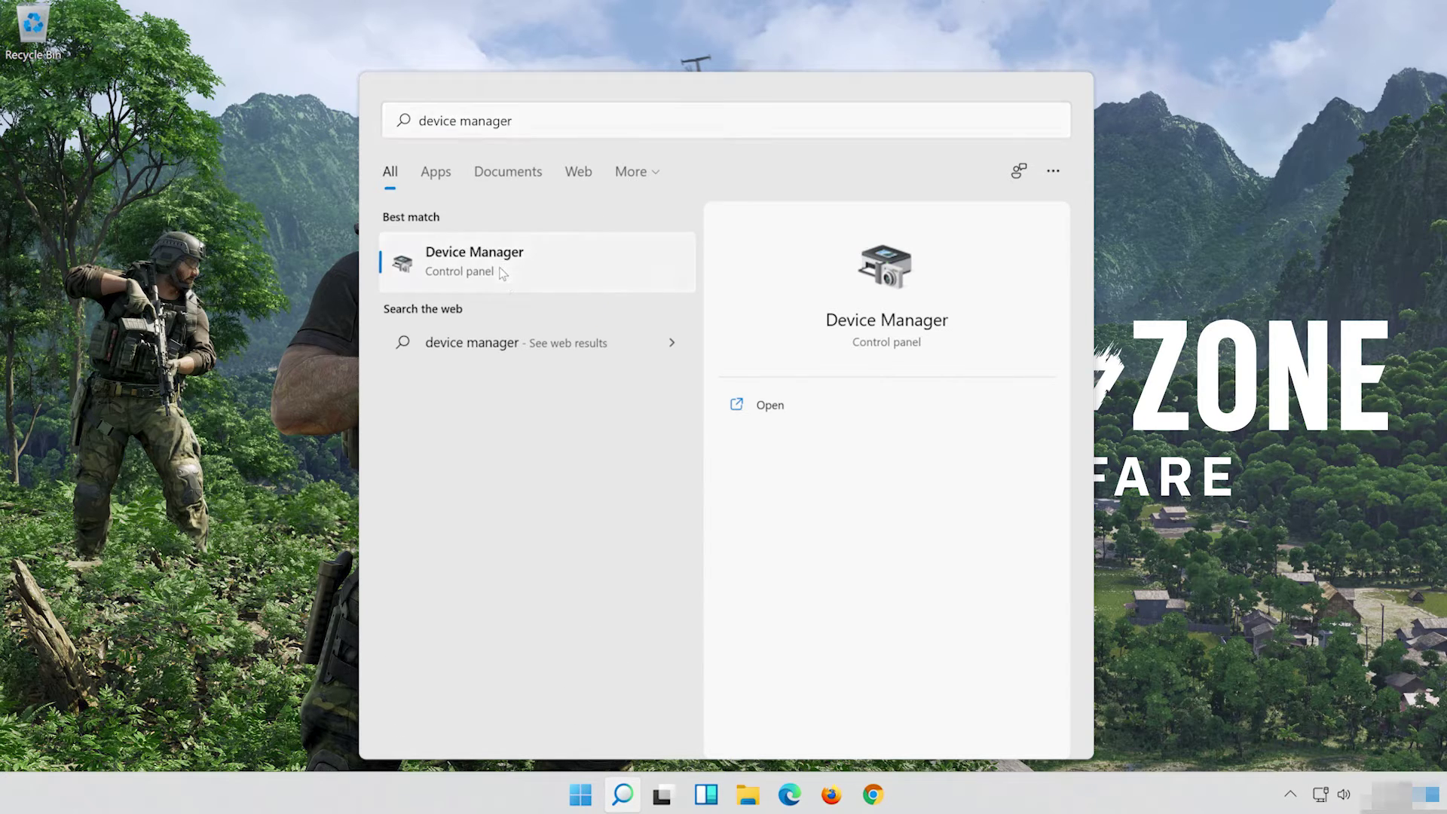
pyautogui.click(500, 268)
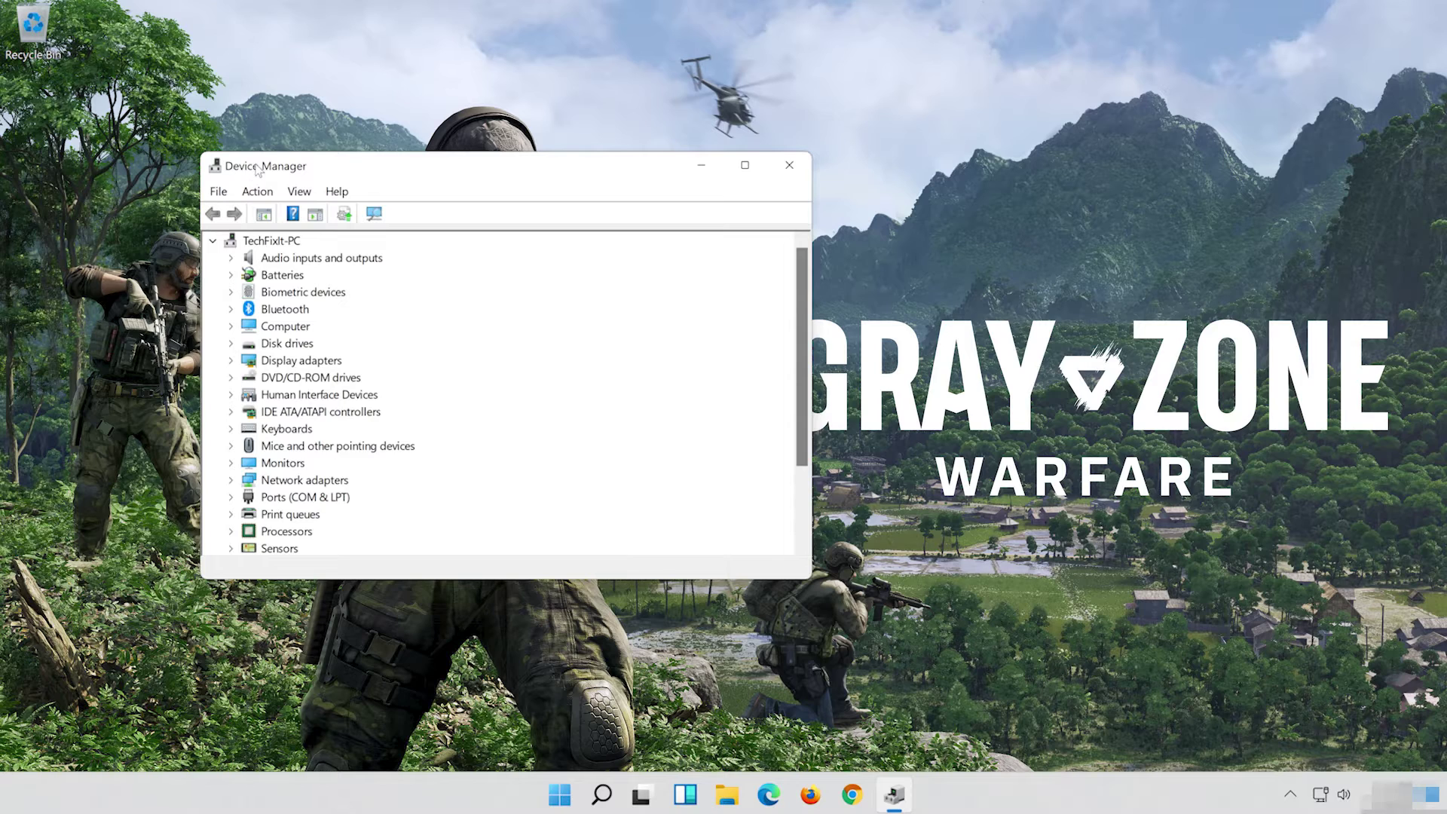
pyautogui.moveTo(257, 169); pyautogui.dragTo(578, 176)
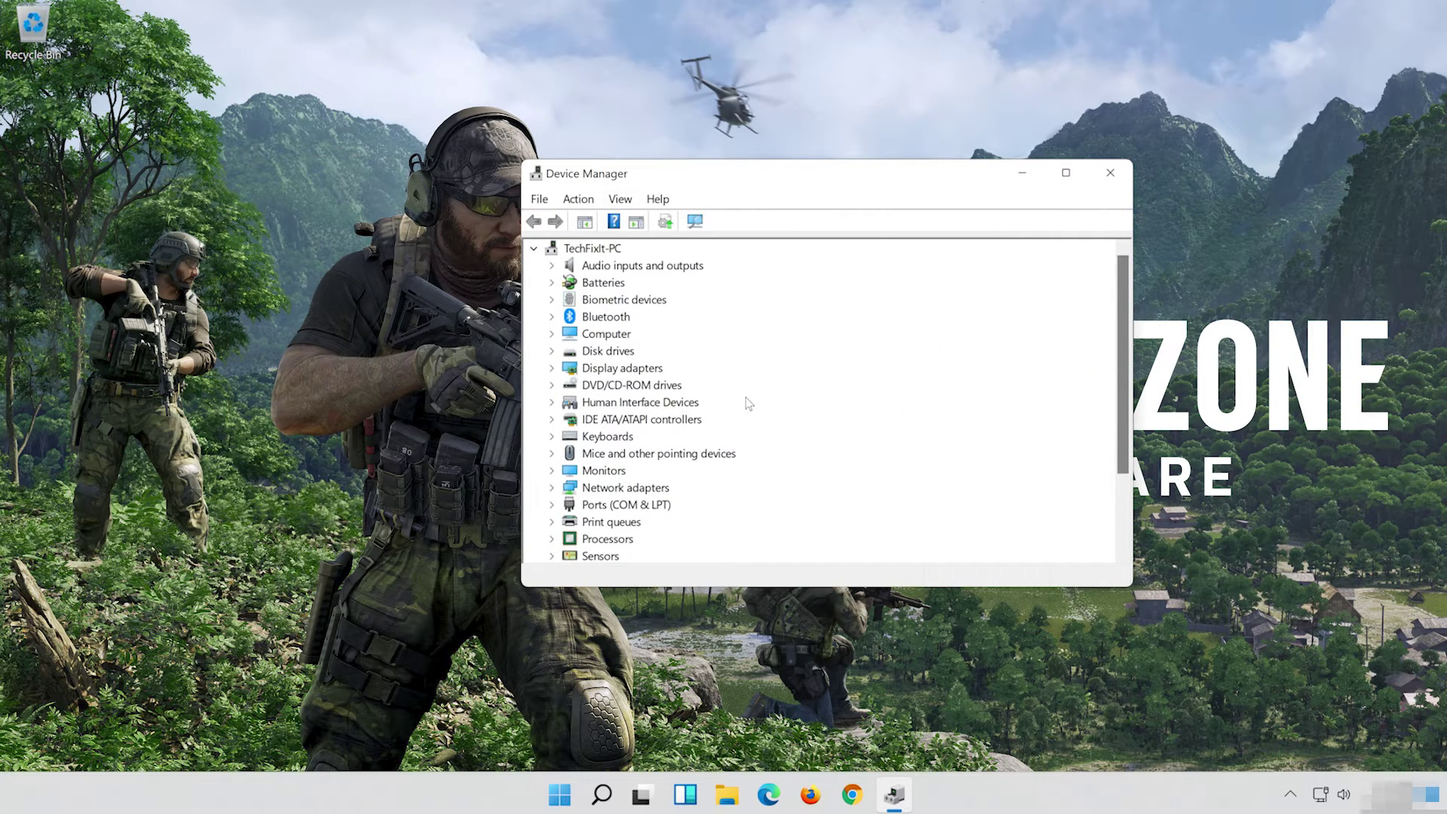
pyautogui.scroll(-2, 750, 403)
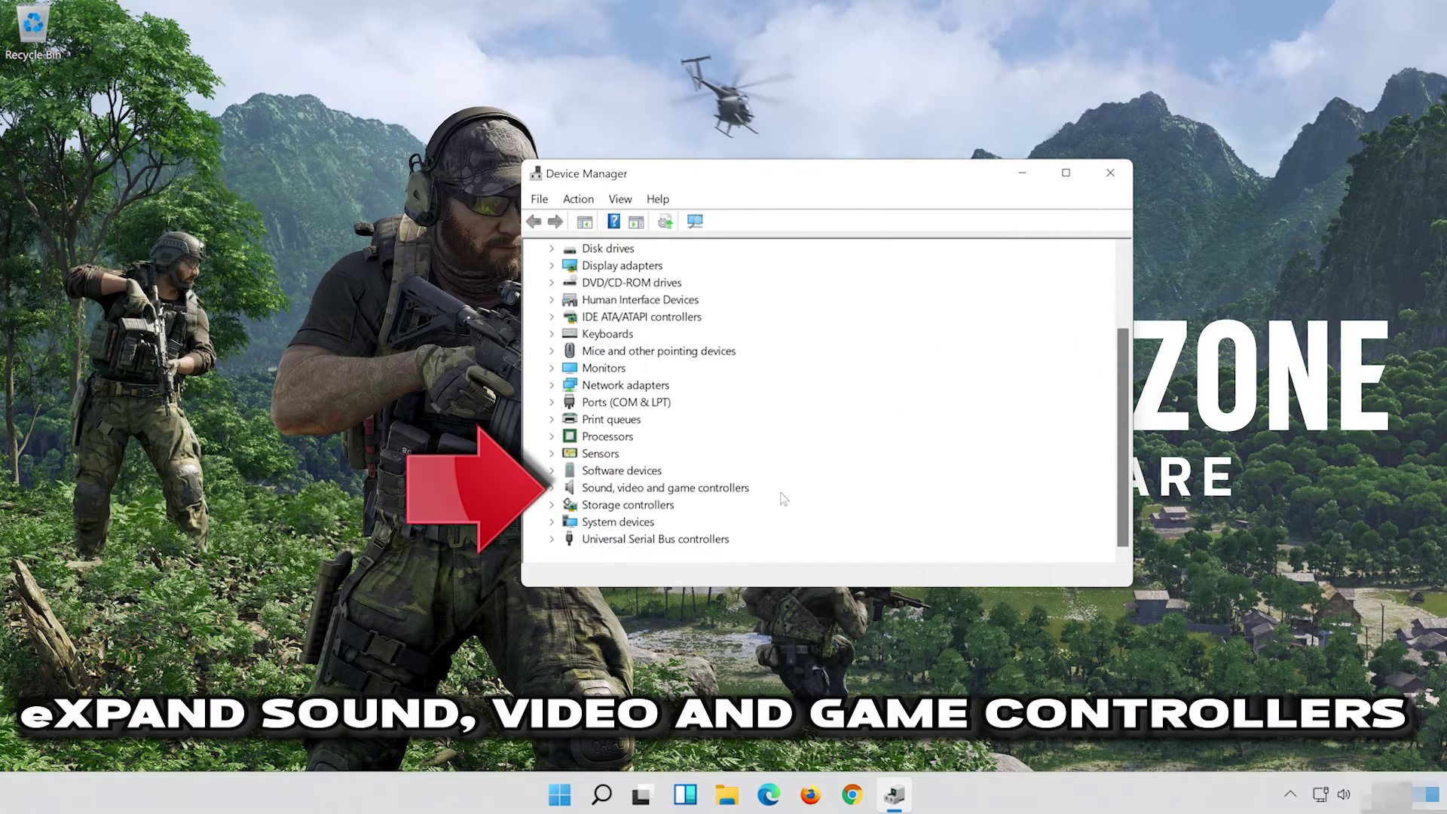
pyautogui.click(553, 488)
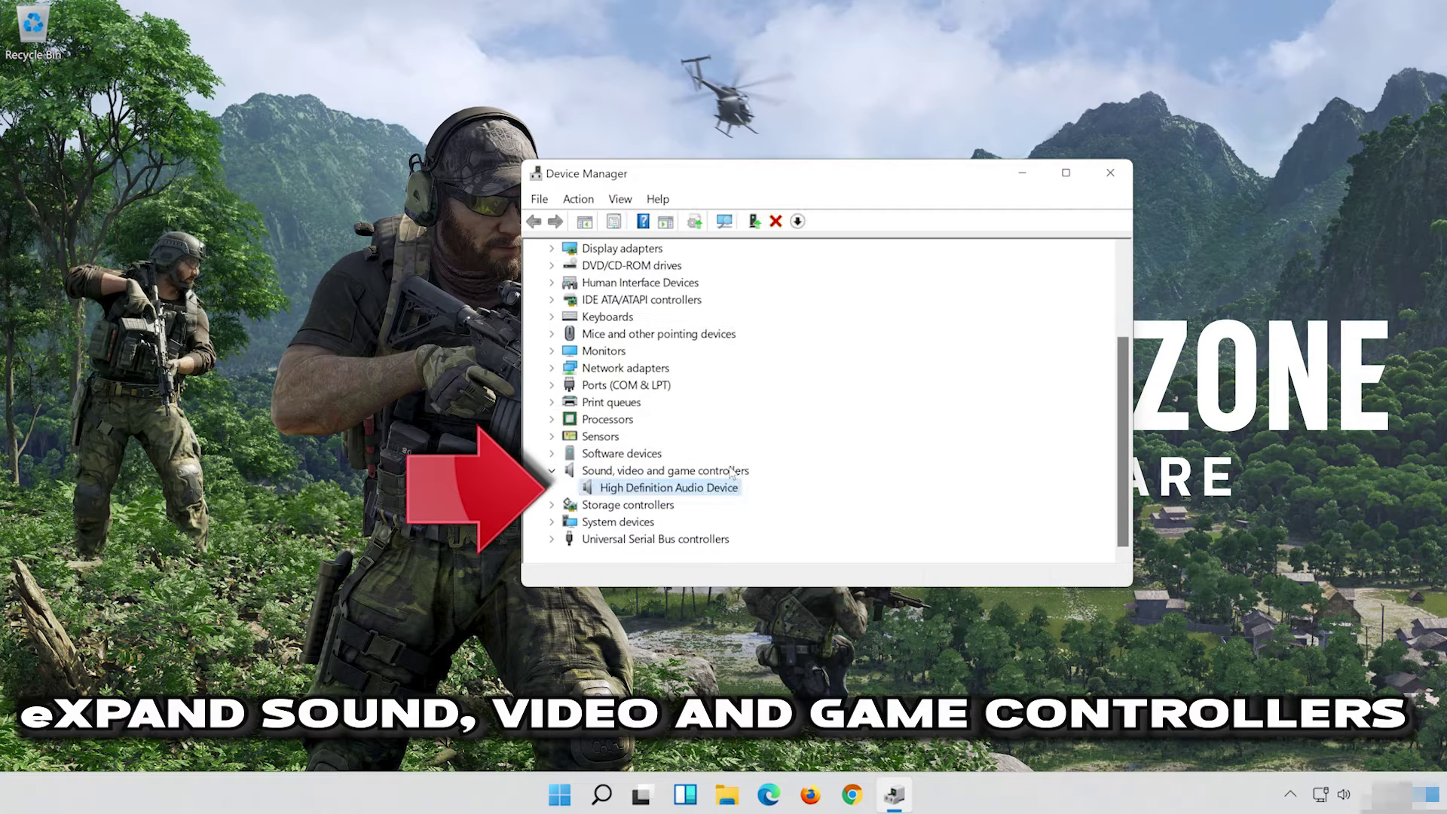
# Uninstall the High Definition Audio Device through the driver page of its properties and confirm the removal.
pyautogui.rightClick(667, 491)
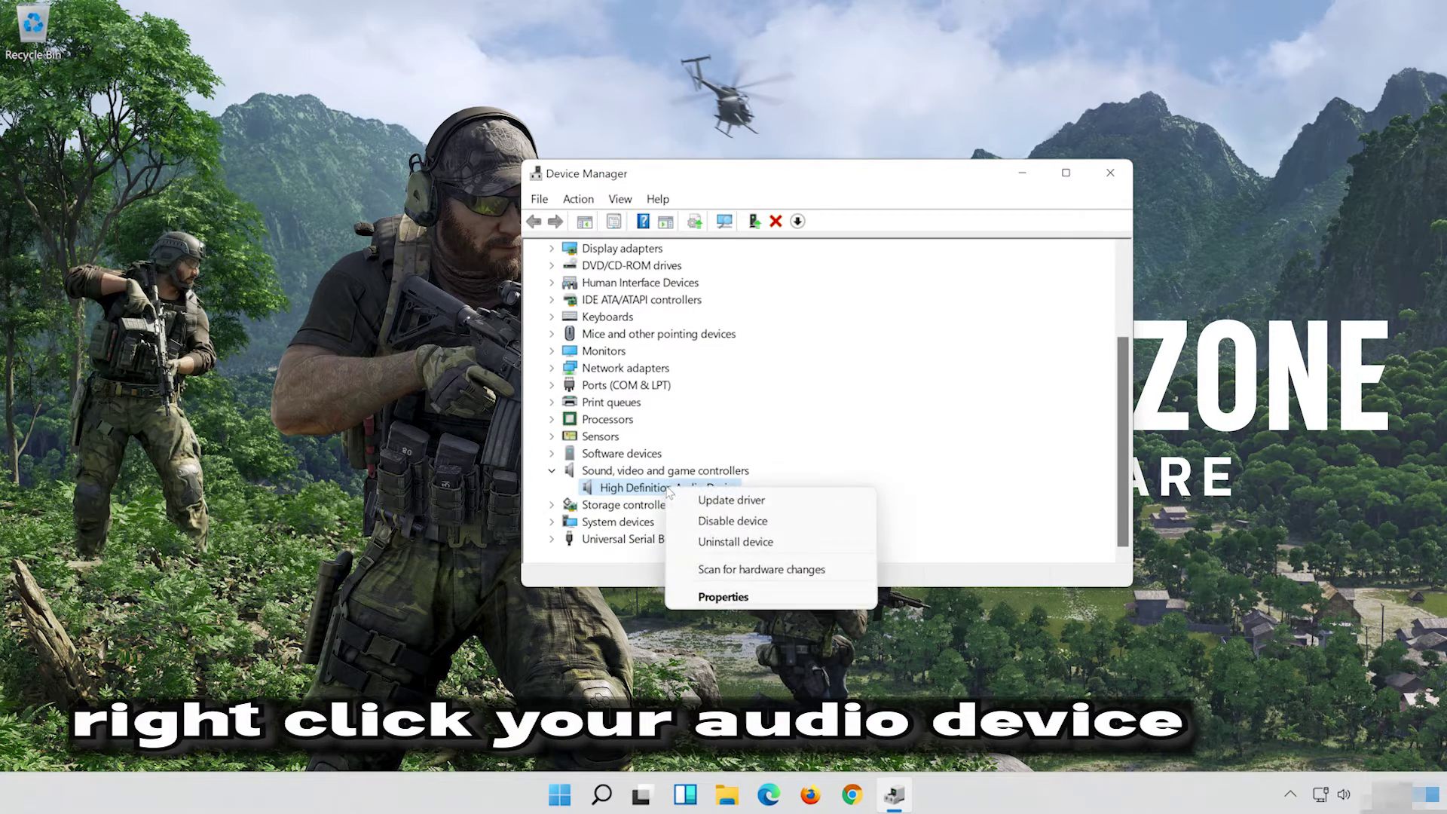
pyautogui.click(742, 598)
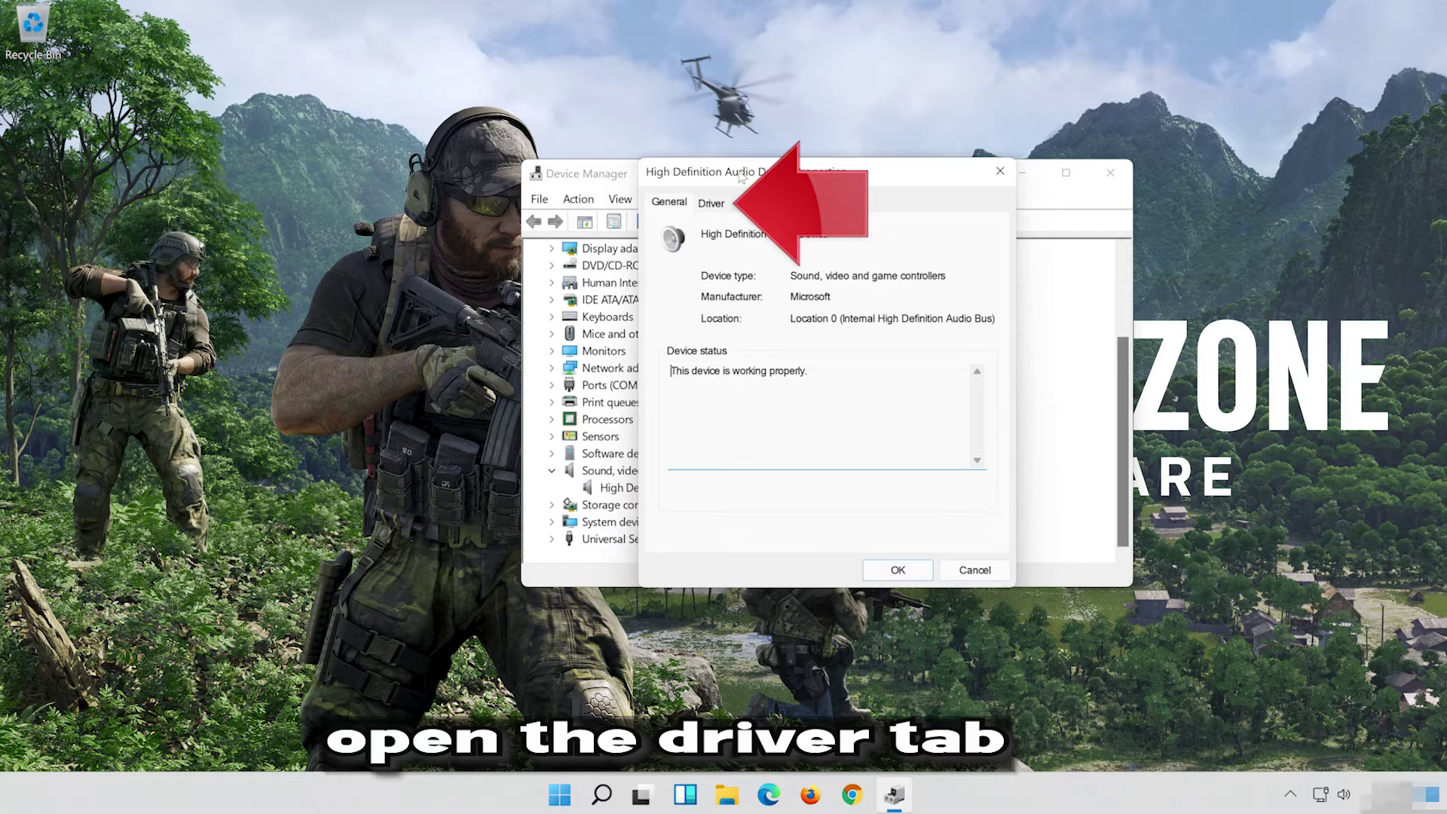
pyautogui.click(700, 212)
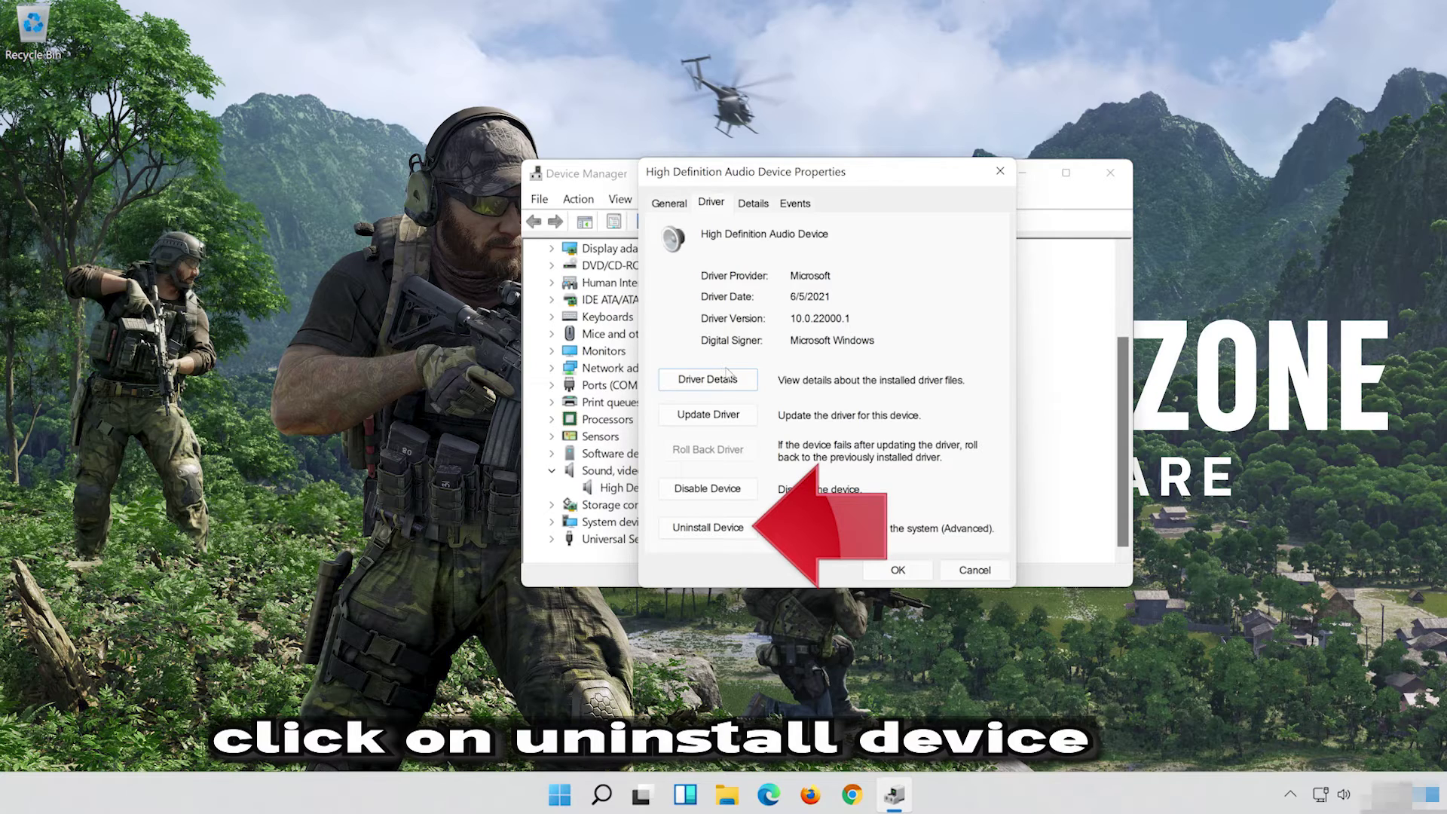
pyautogui.click(709, 528)
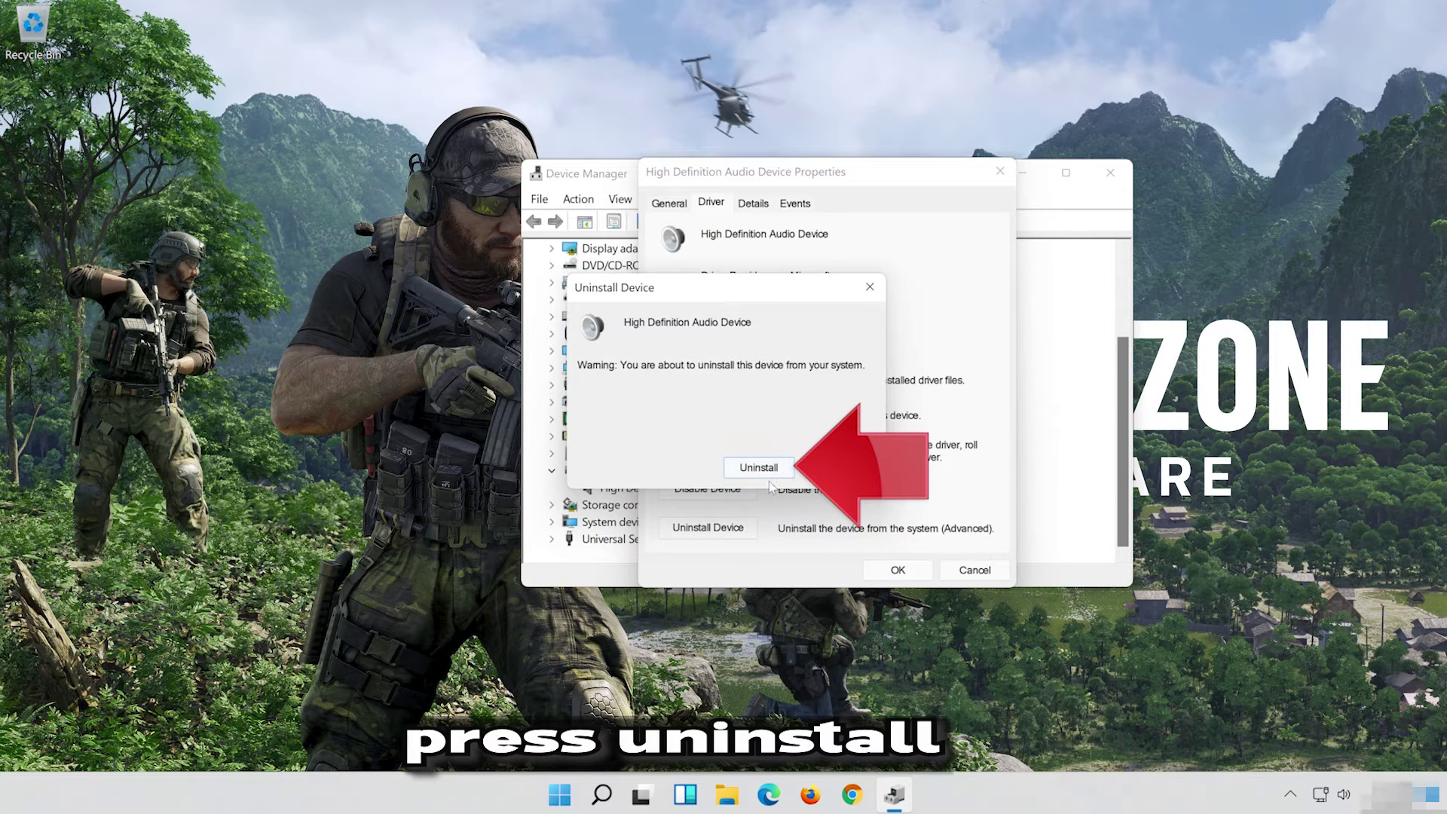
pyautogui.click(760, 469)
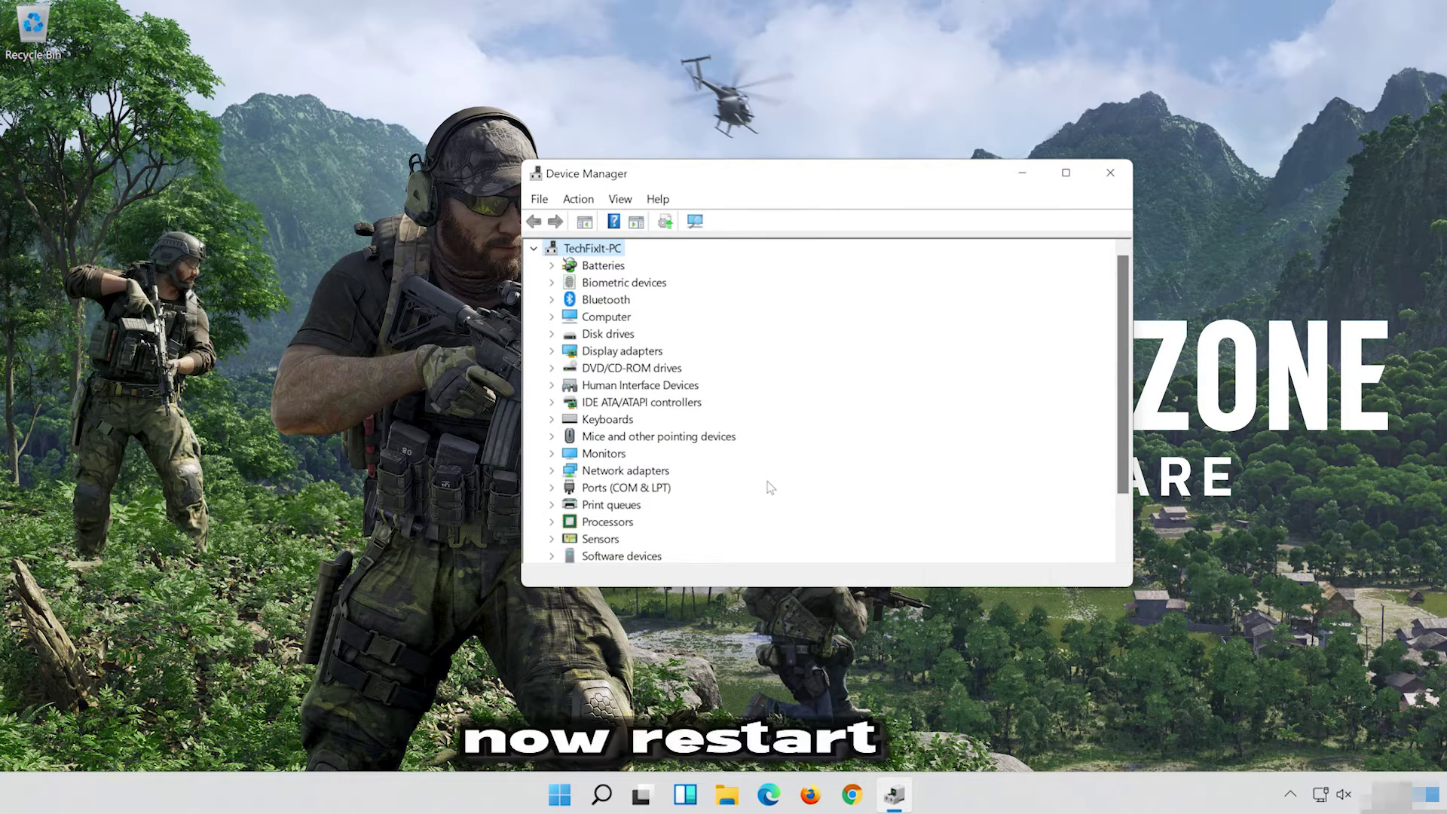
# Close Device Manager and restart the computer.
pyautogui.click(1108, 173)
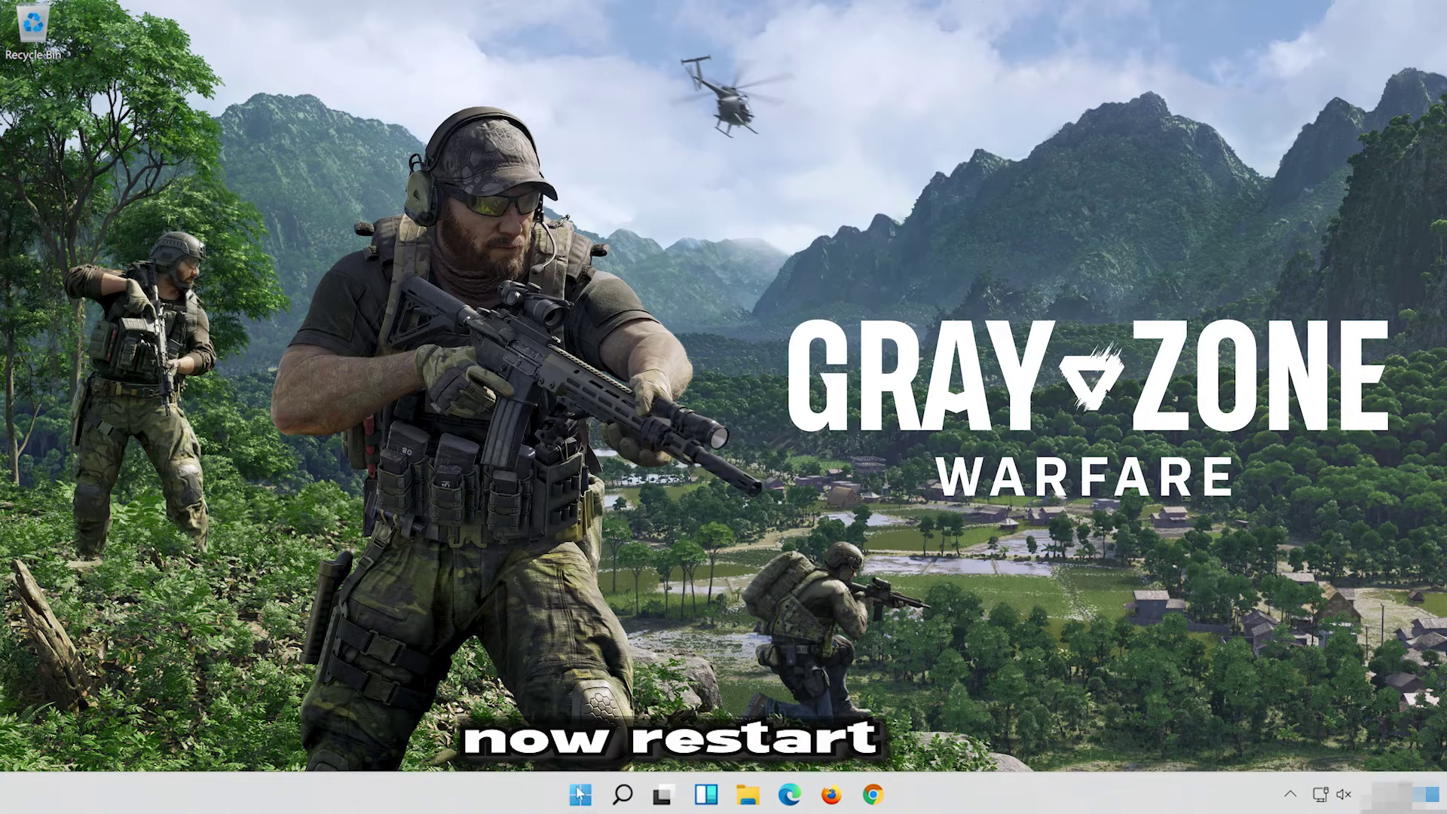
pyautogui.click(582, 795)
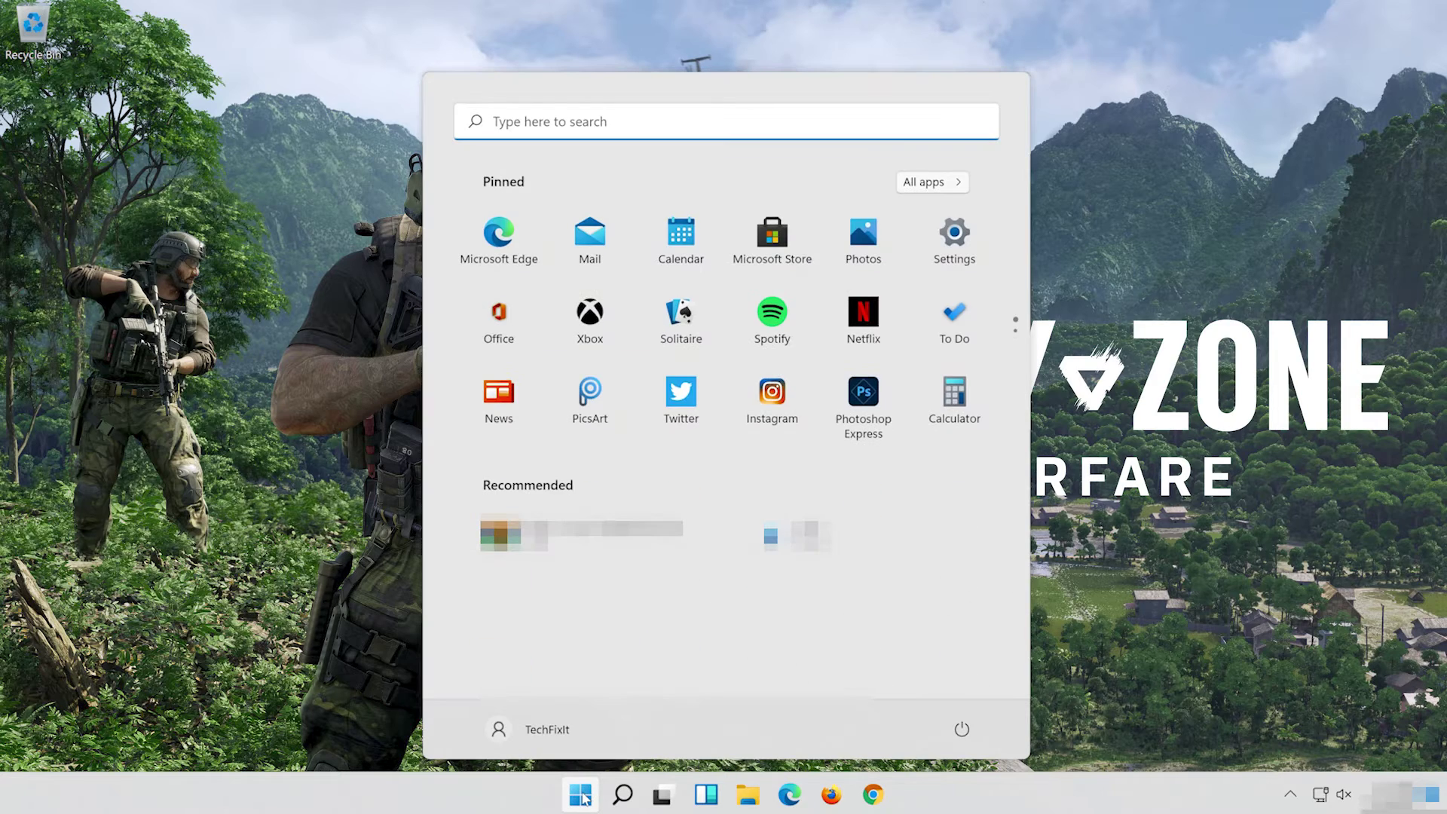
pyautogui.click(963, 727)
pyautogui.click(979, 698)
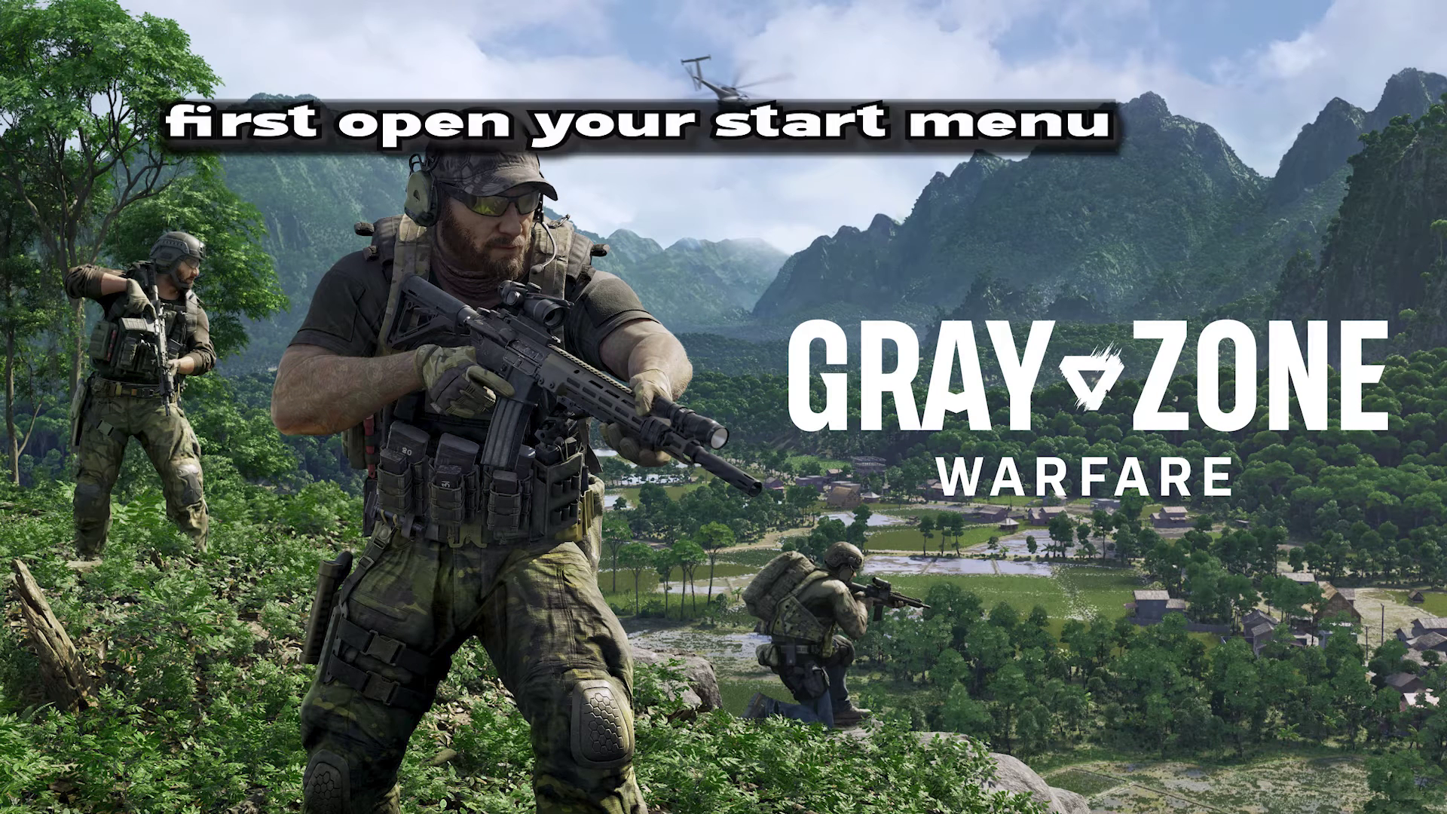
# Open the Windows Settings app and go to the system's Sound settings.
pyautogui.click(465, 809)
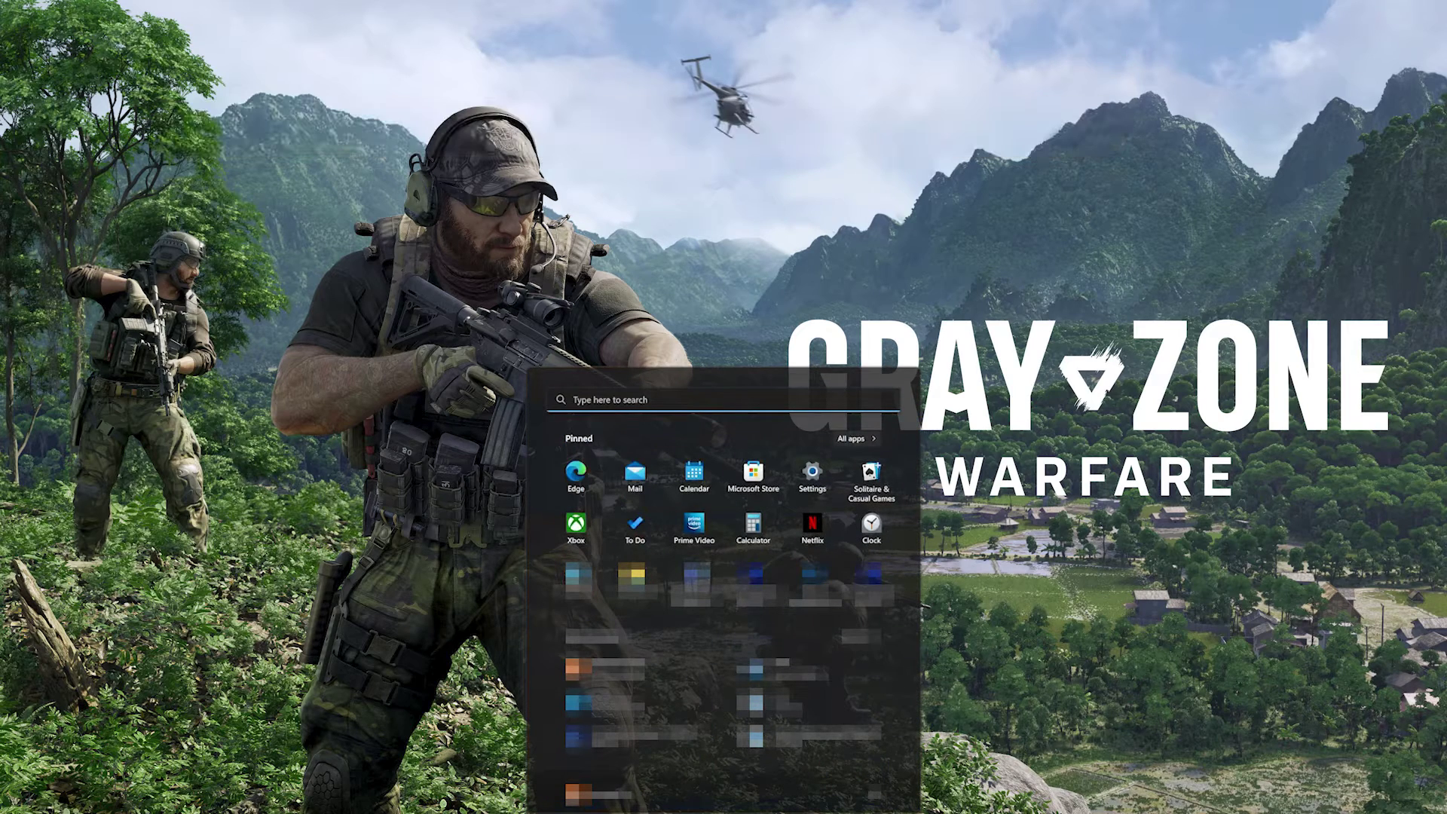
pyautogui.click(819, 479)
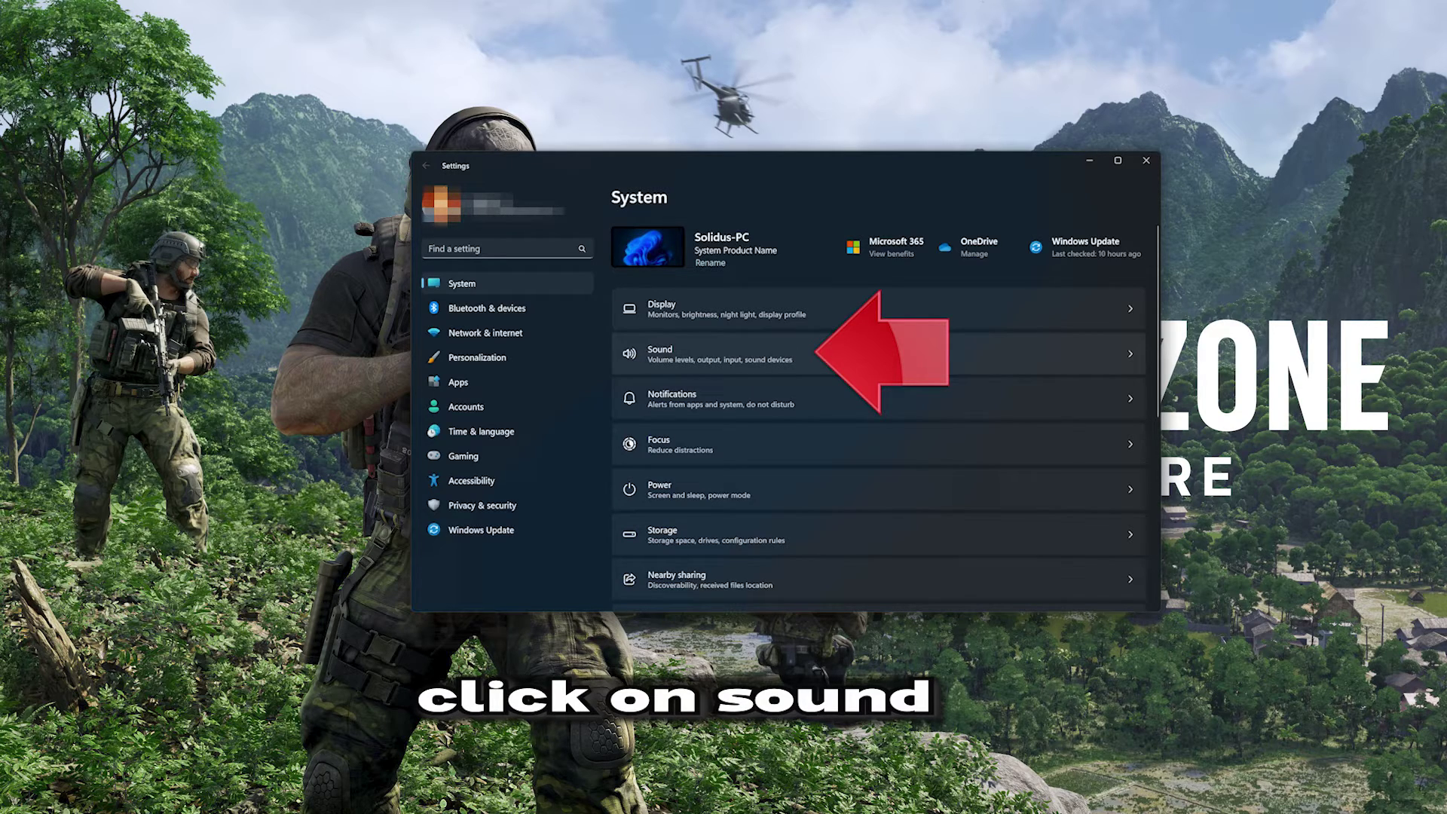
pyautogui.click(854, 351)
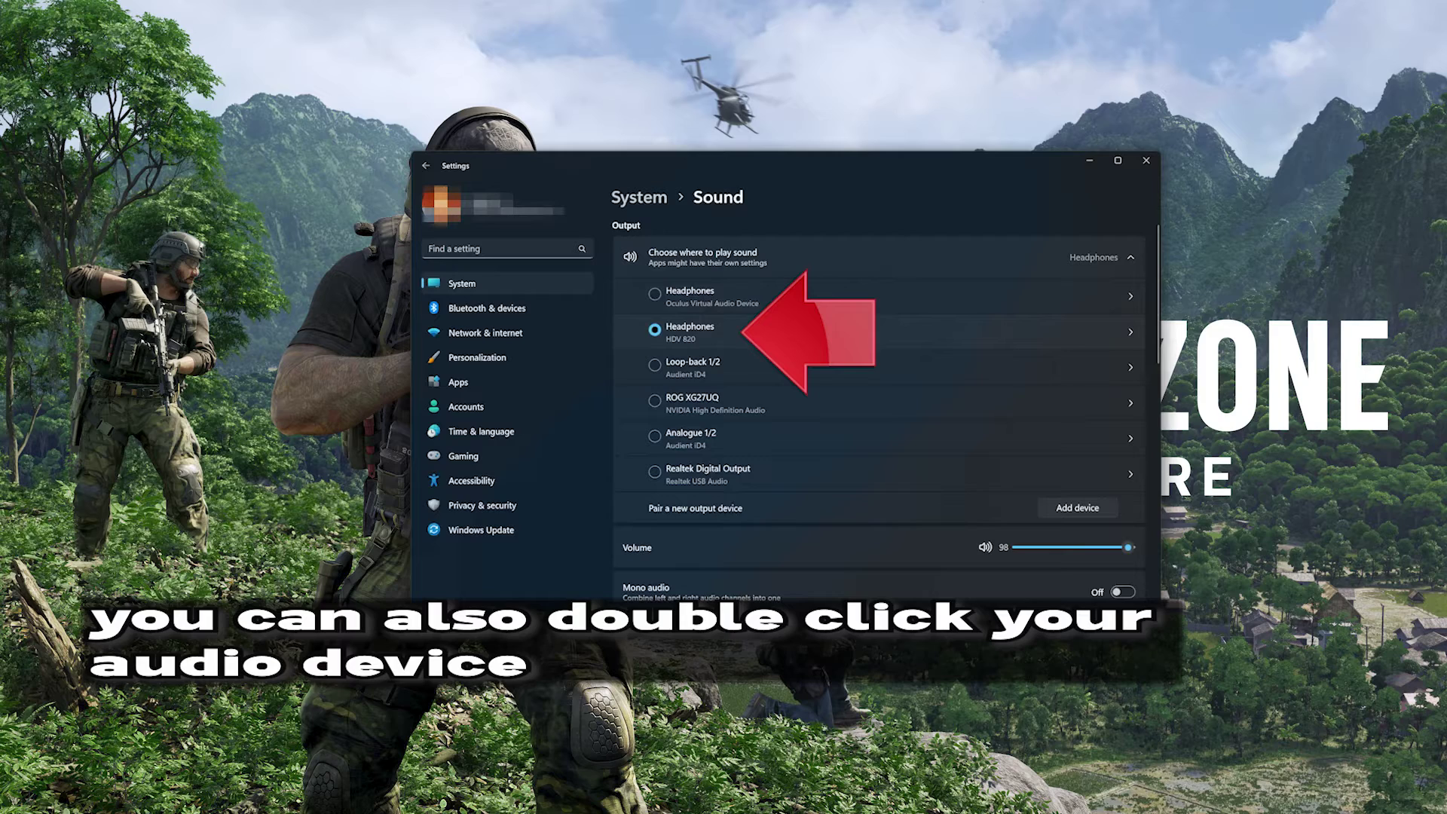
# View the properties of the HDV 820 headphones output, and look at the options for adding a new output device without adding one.
pyautogui.click(779, 334)
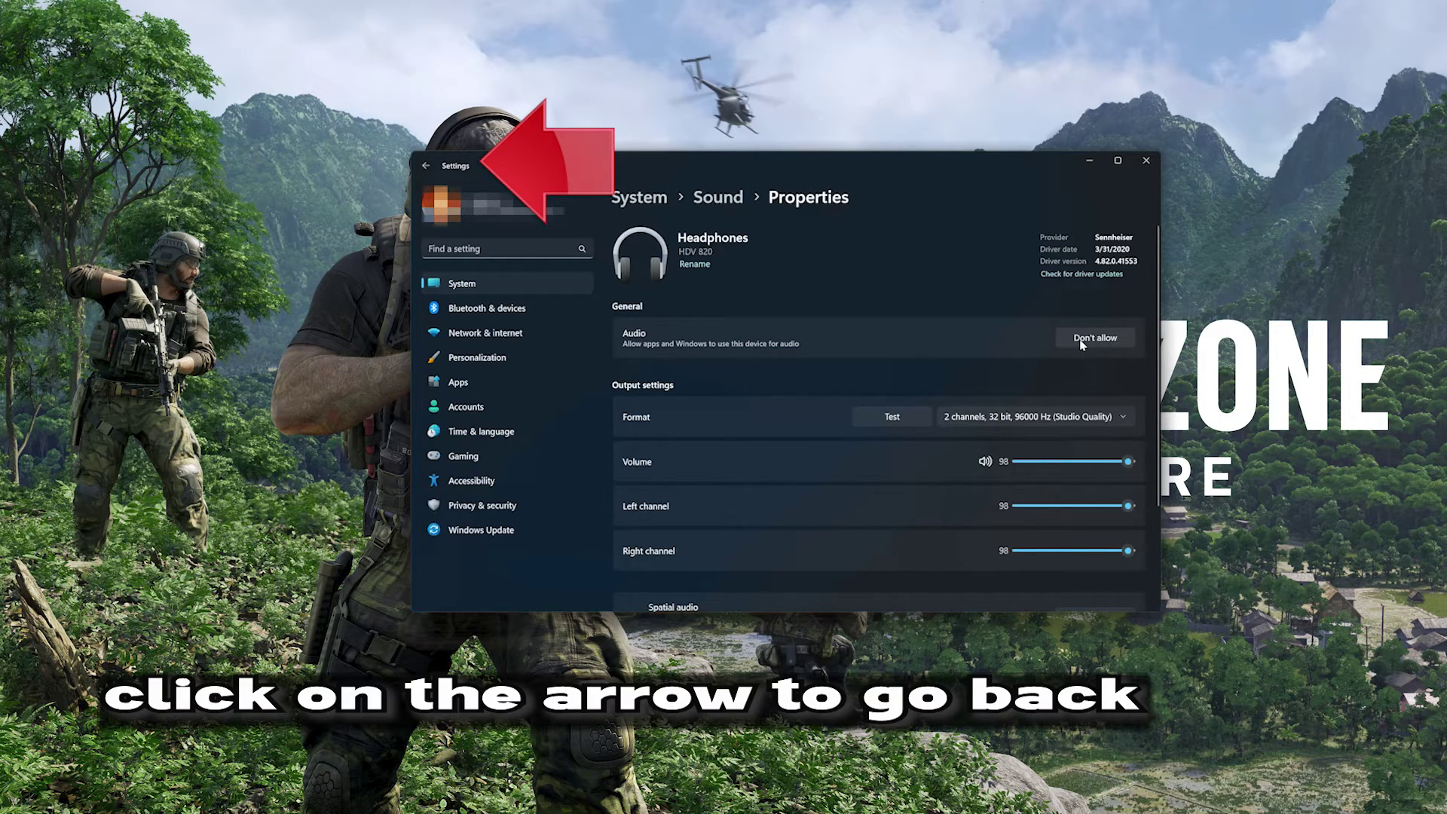
pyautogui.click(426, 165)
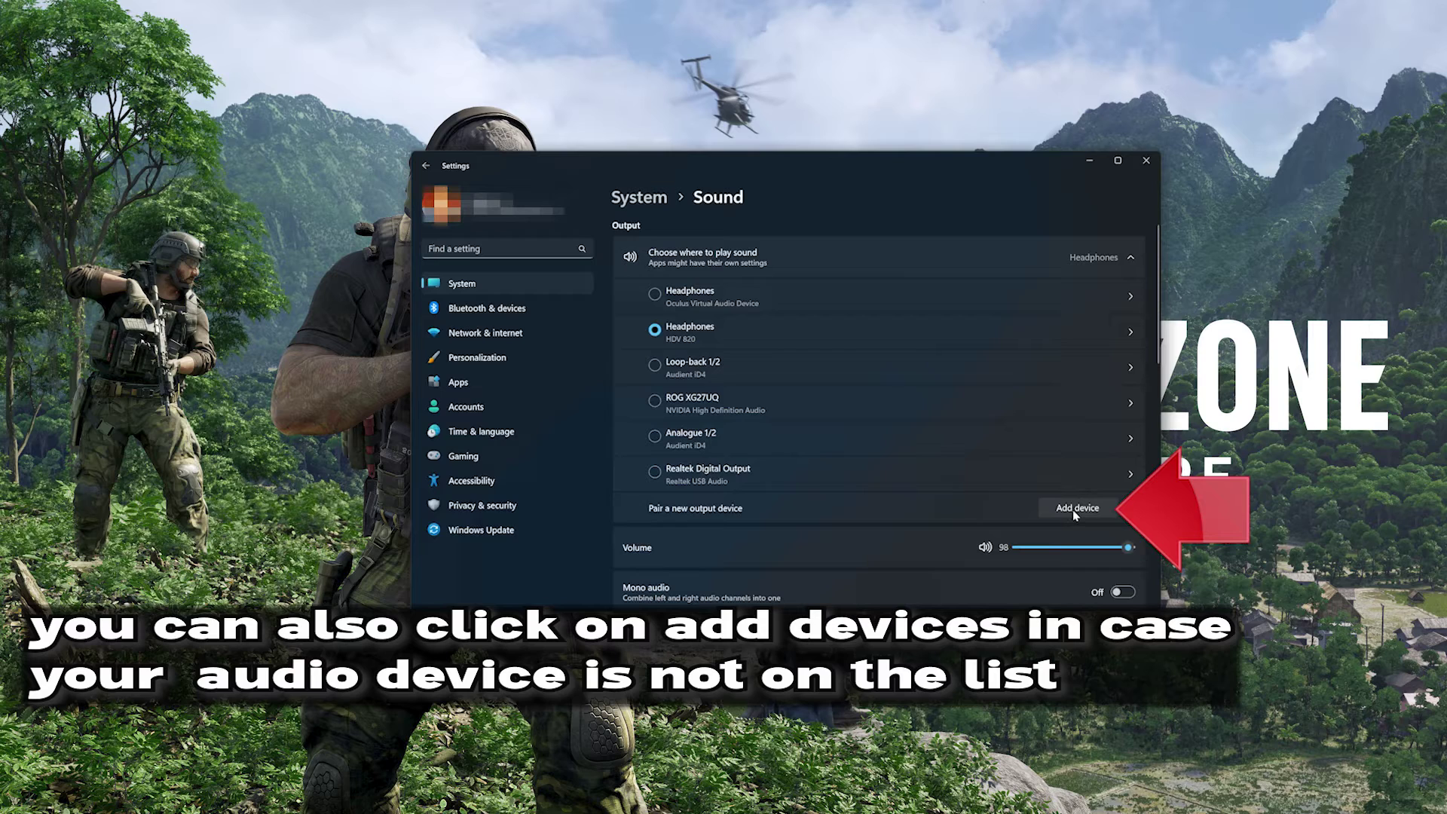
pyautogui.click(1076, 508)
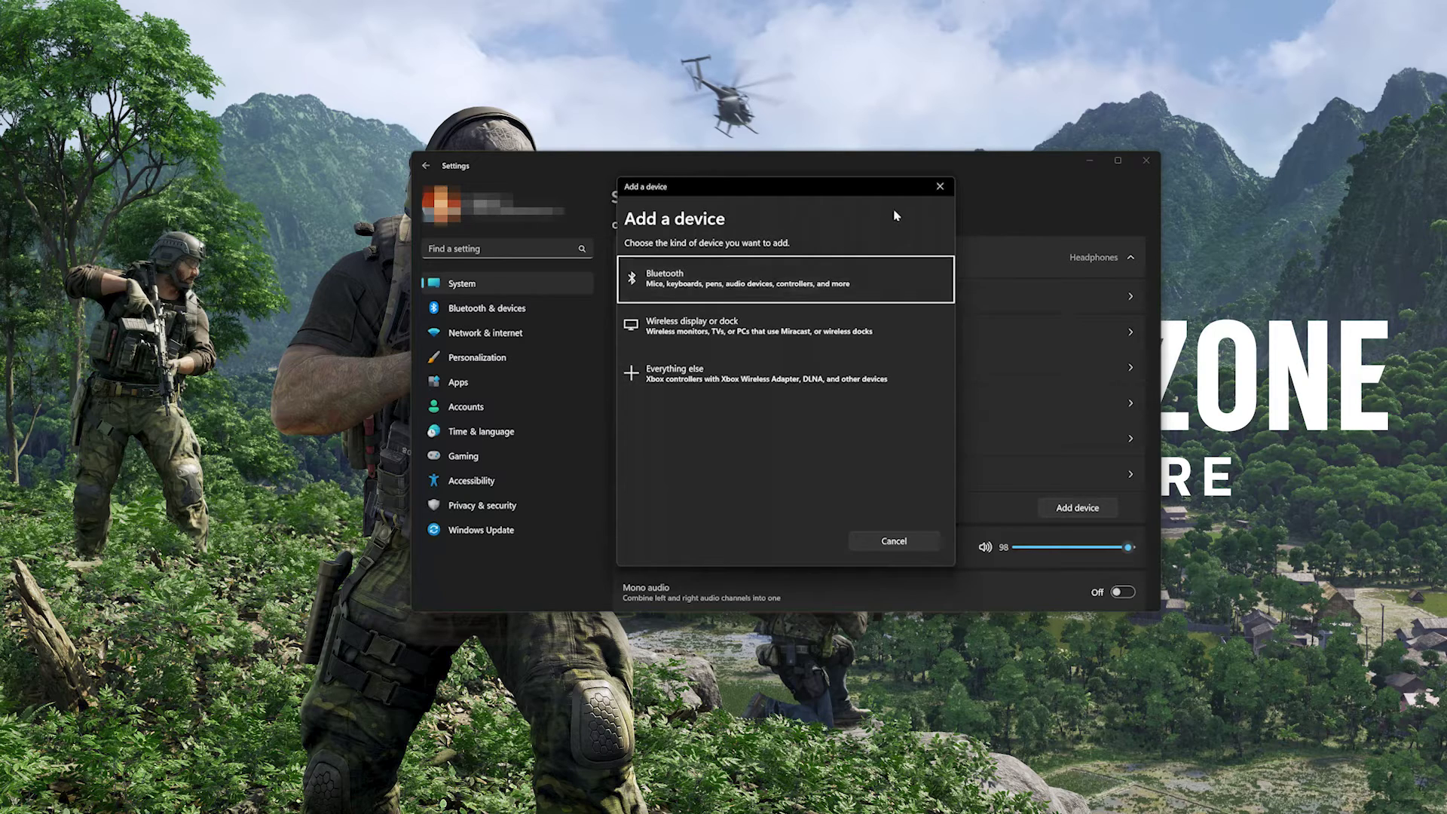
pyautogui.click(936, 188)
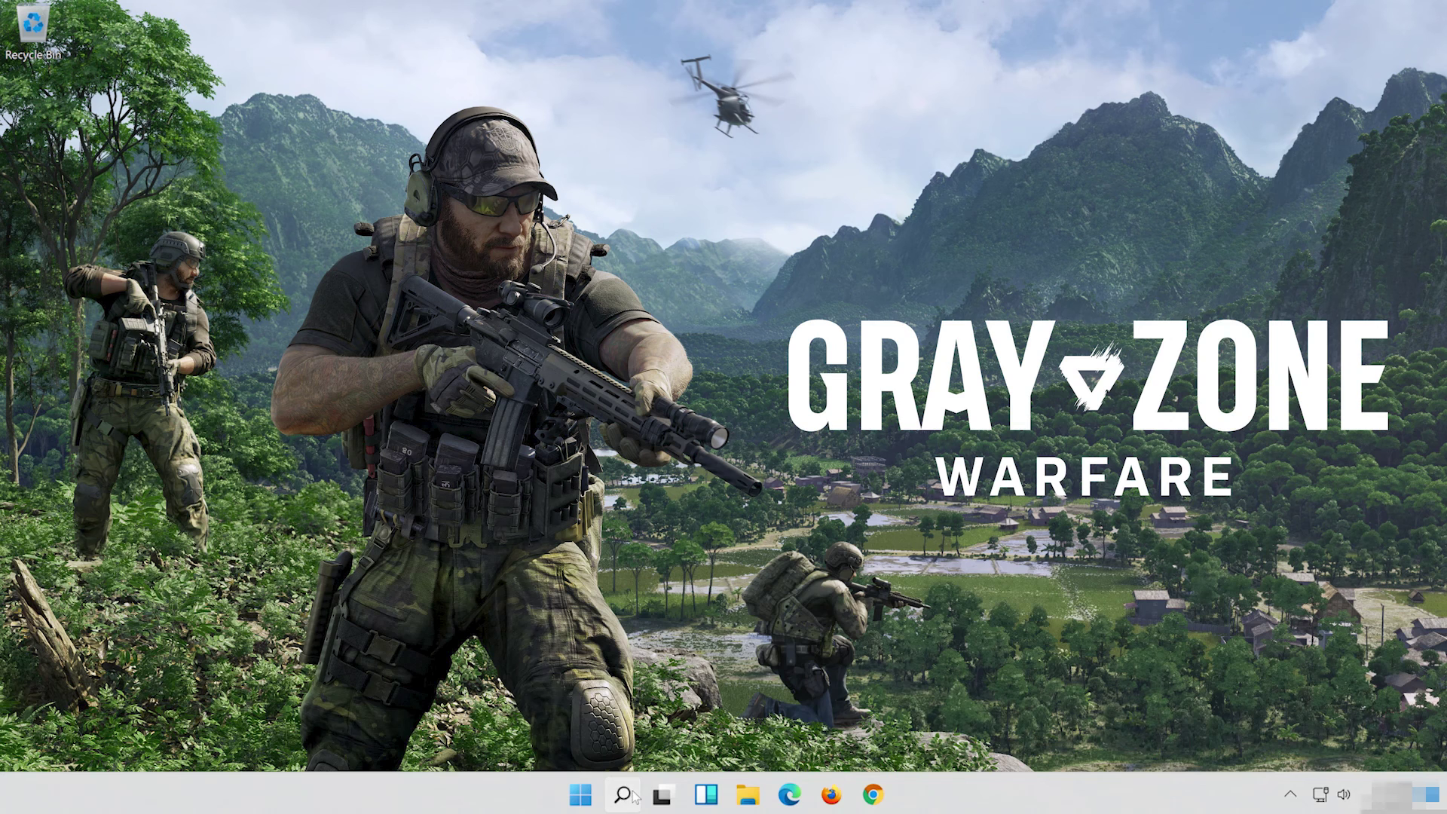
# Open Device Manager again, move its window toward the middle of the desktop and expand Sound, video and game controllers.
pyautogui.click(632, 796)
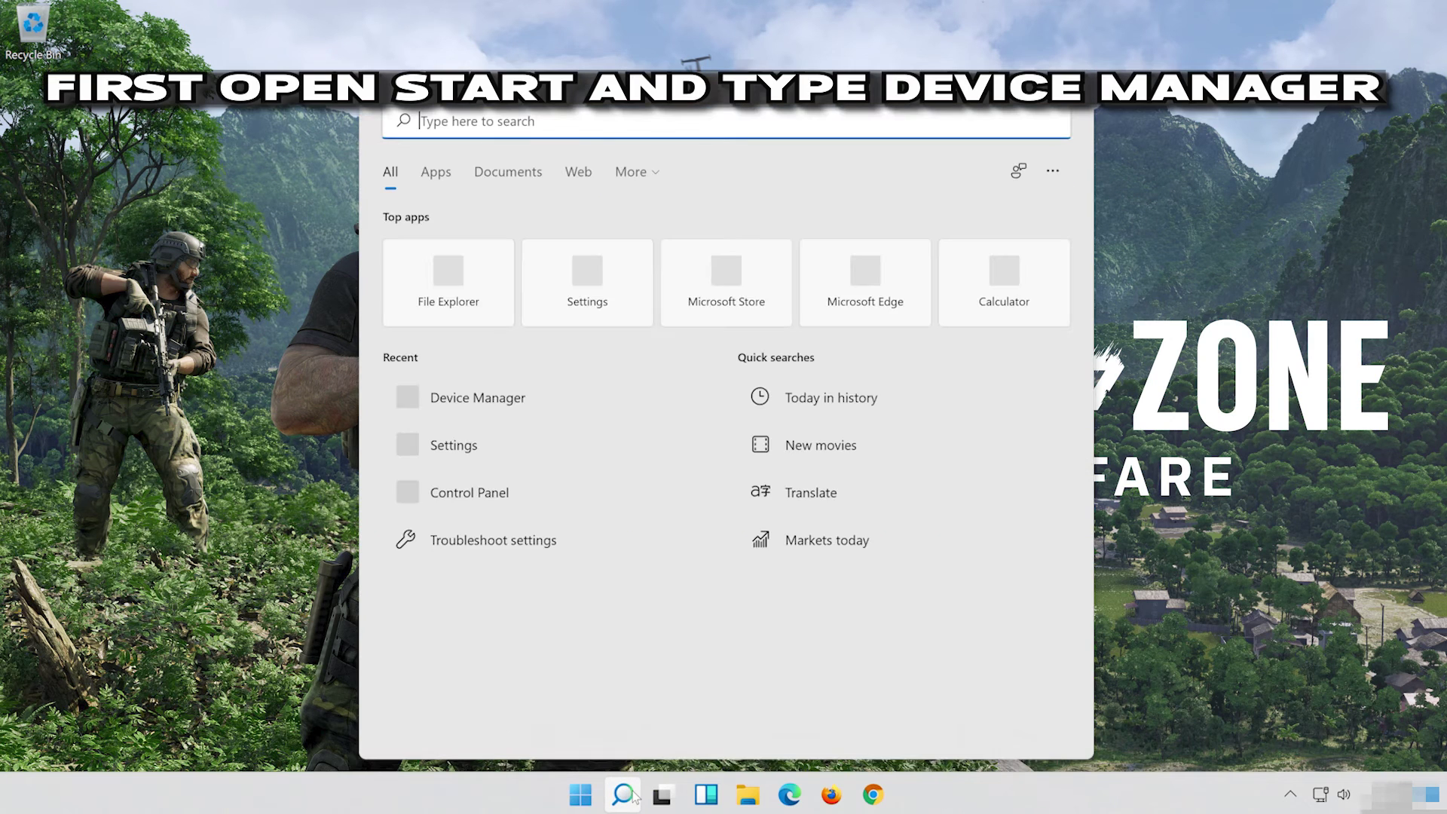
pyautogui.write('devi')
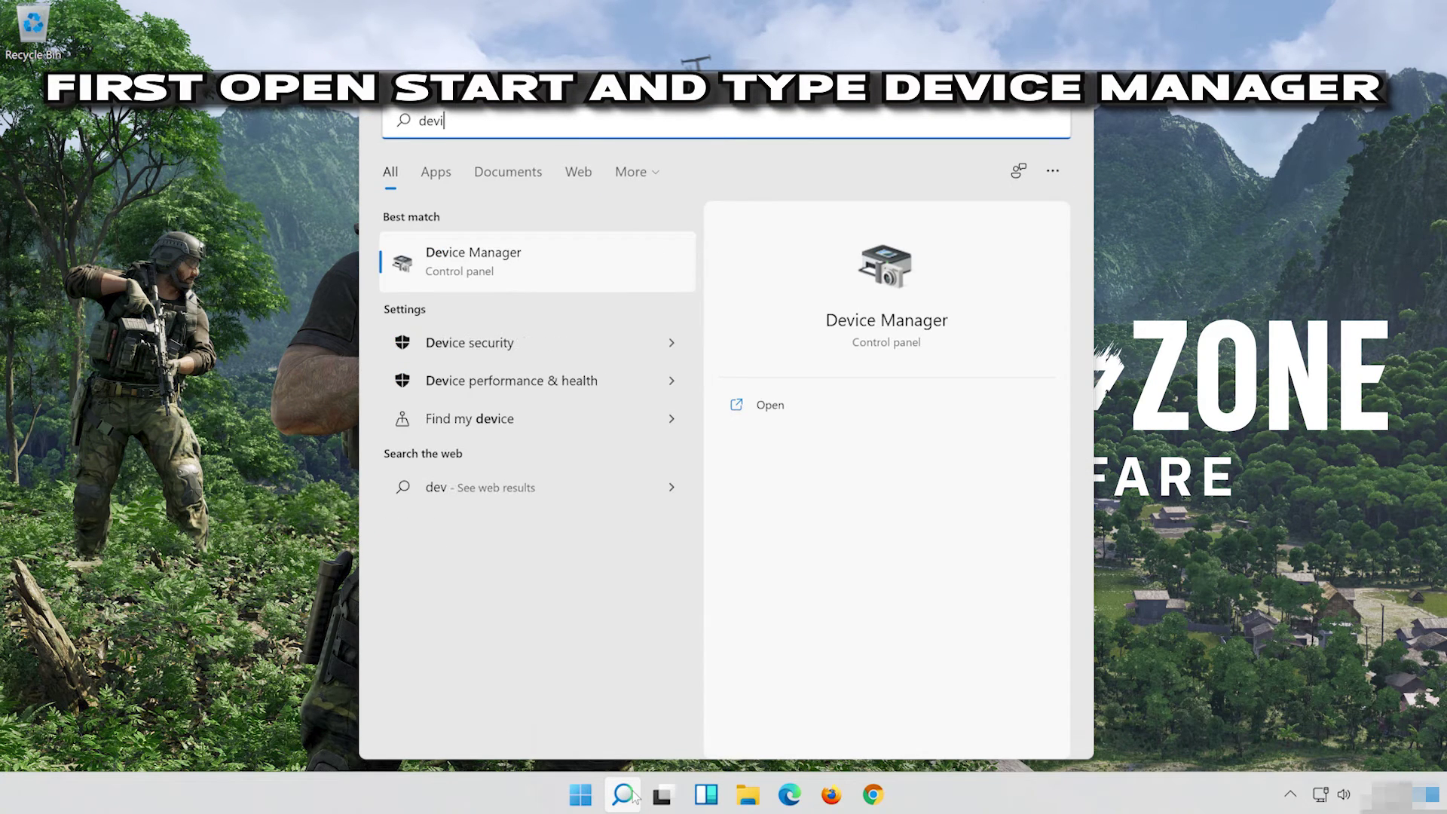
pyautogui.write('ce man')
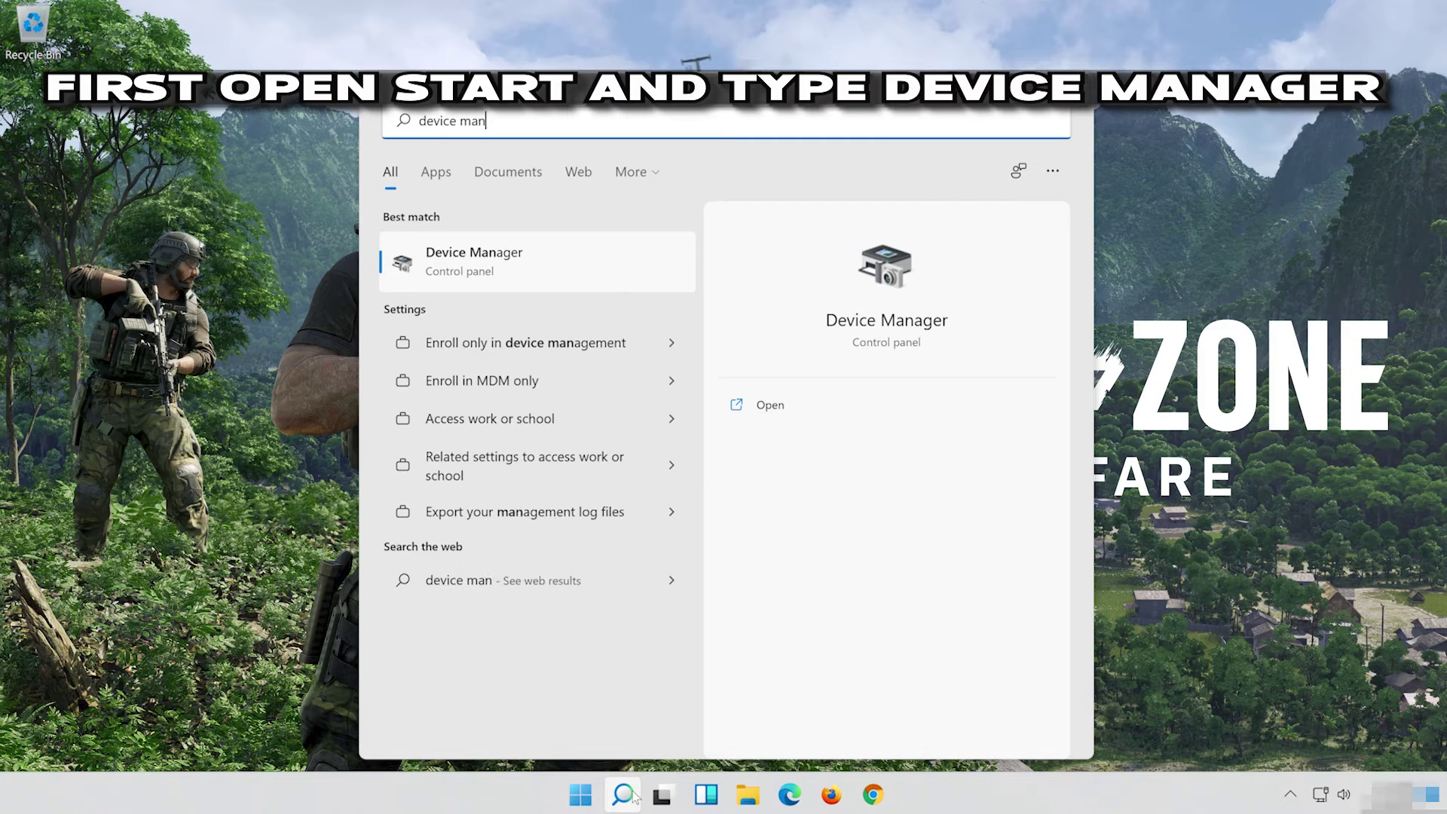
pyautogui.write('ager')
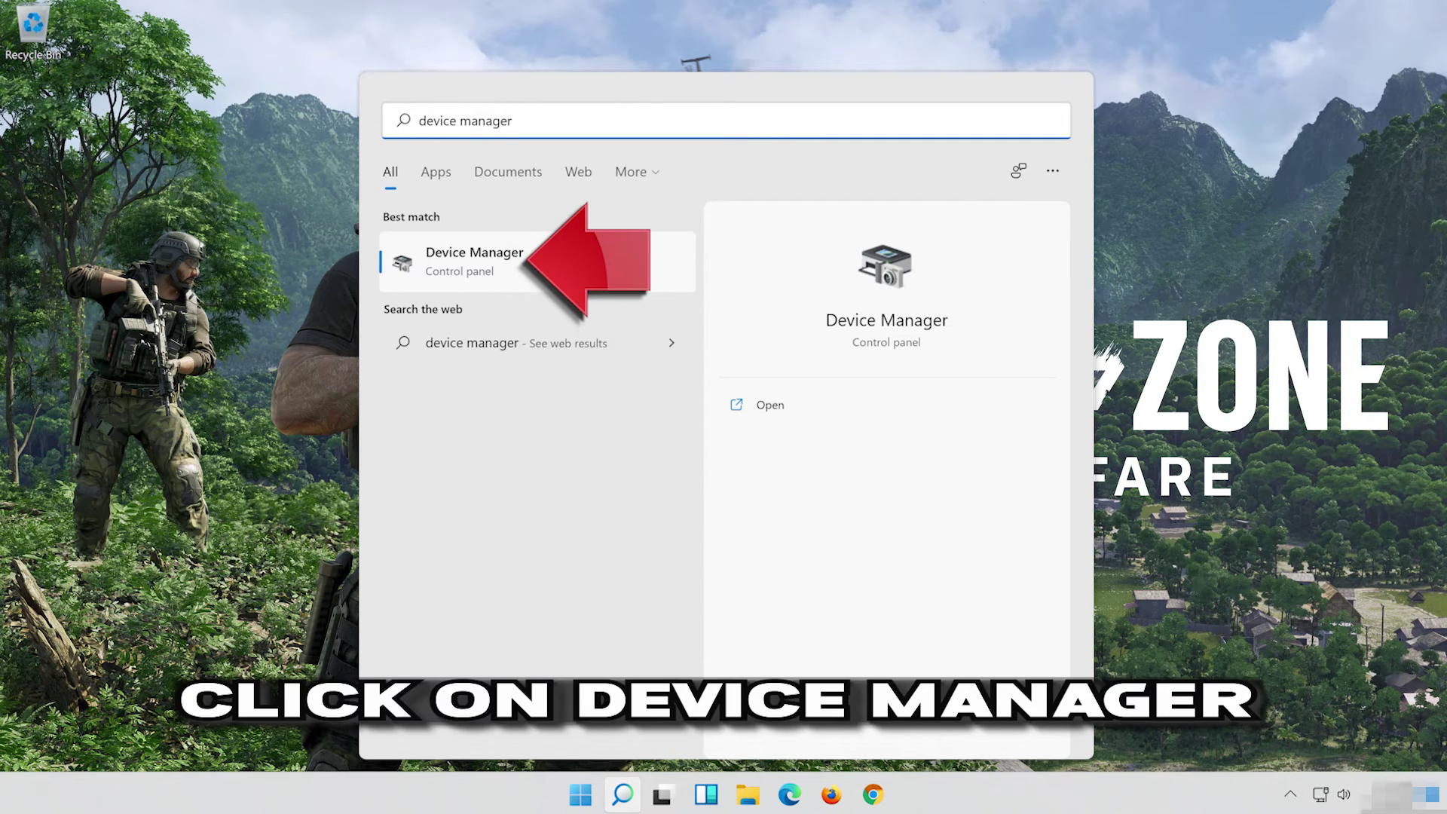
pyautogui.click(599, 273)
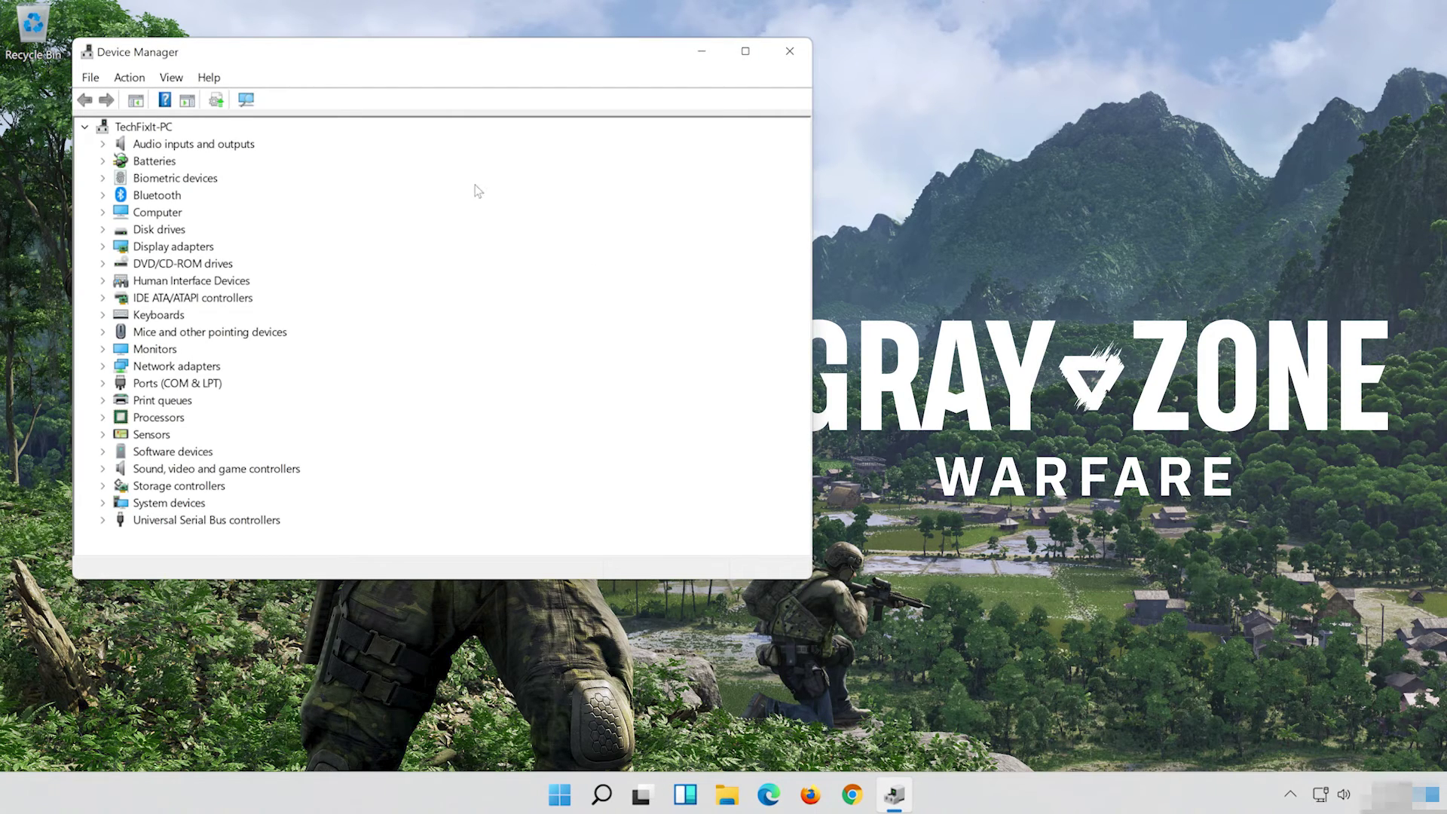
pyautogui.moveTo(472, 56); pyautogui.dragTo(824, 75)
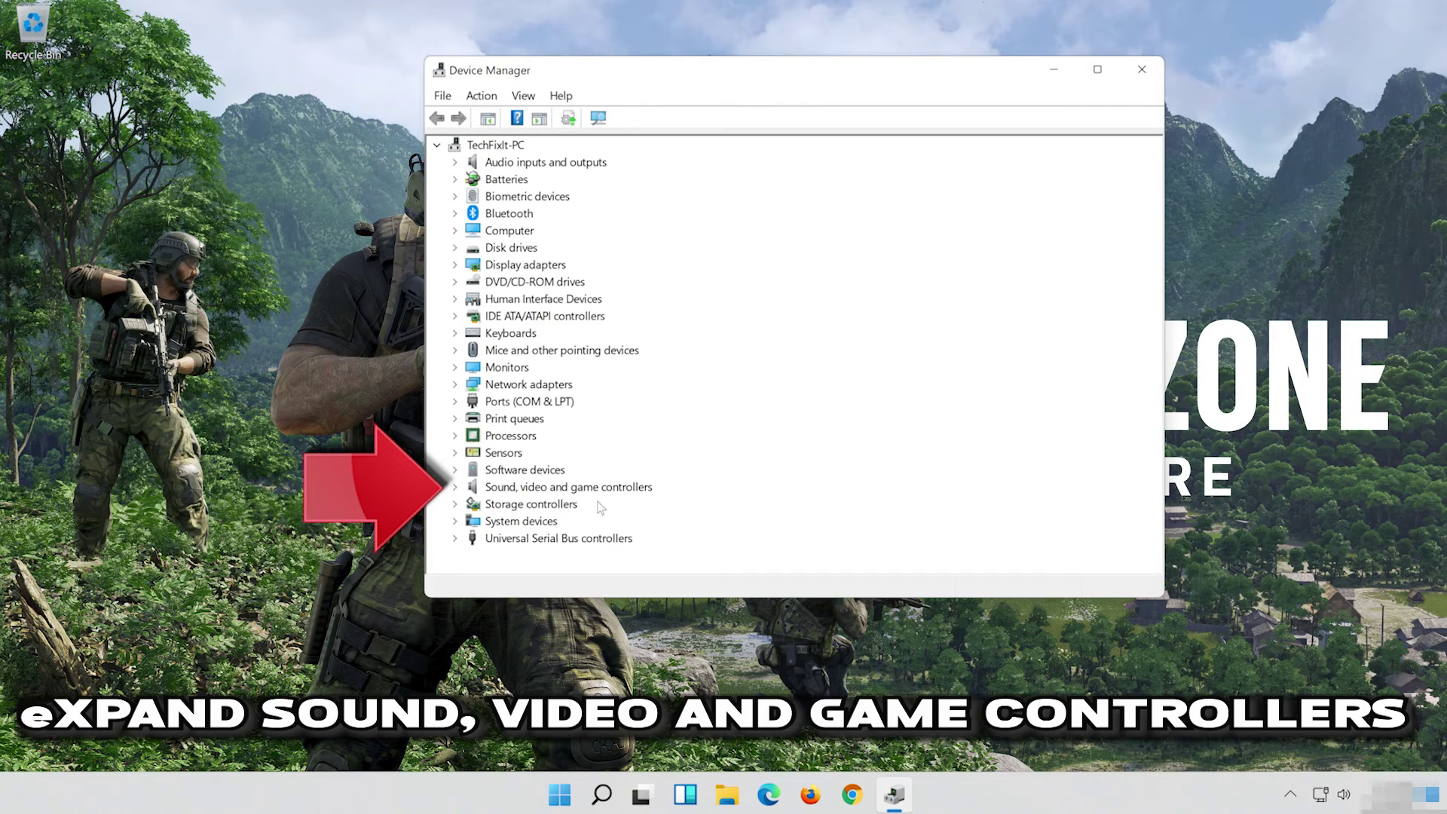
pyautogui.click(456, 487)
# Open the properties of the High Definition Audio Device and show its driver information.
pyautogui.click(497, 505)
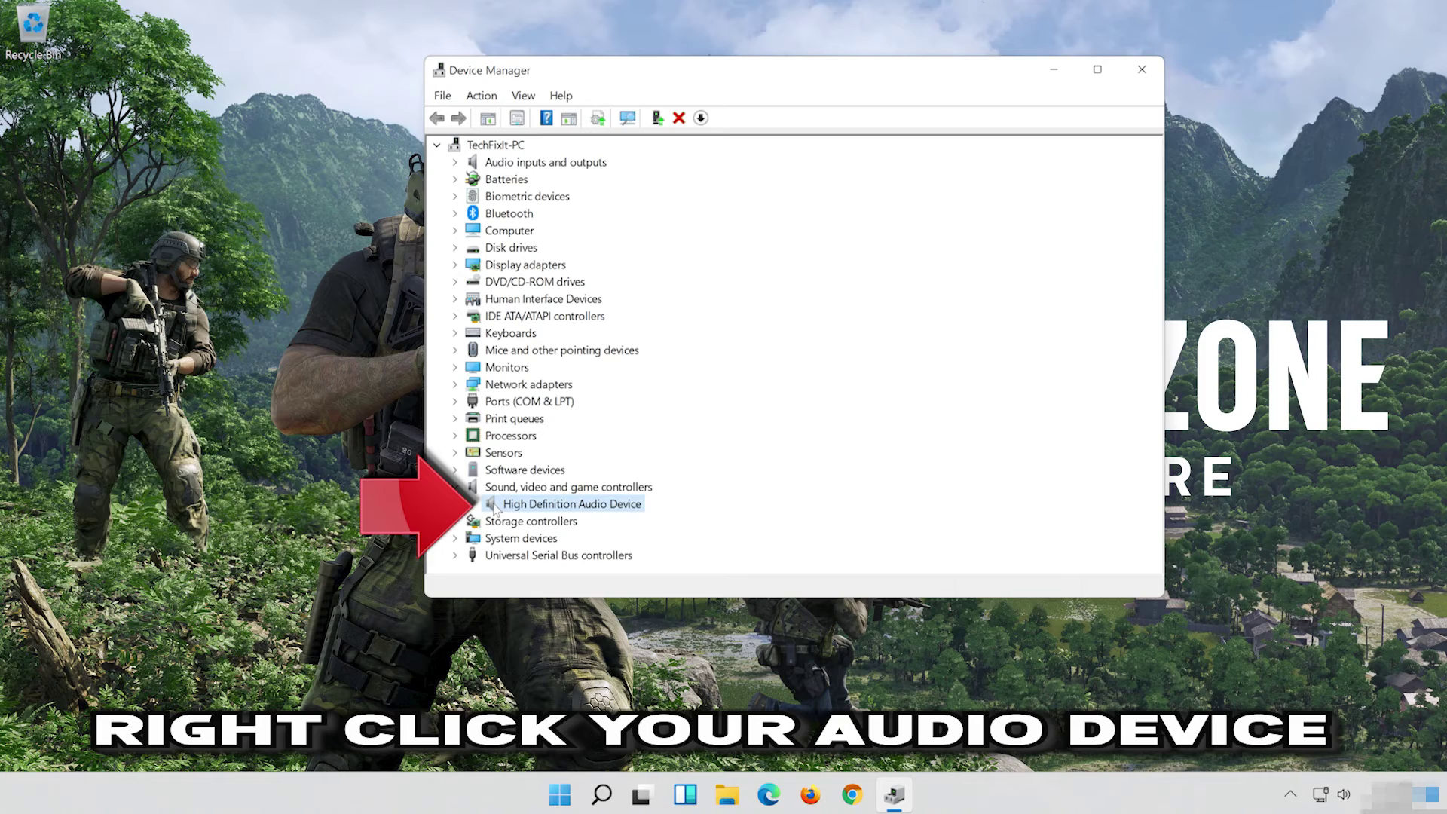
pyautogui.rightClick(605, 510)
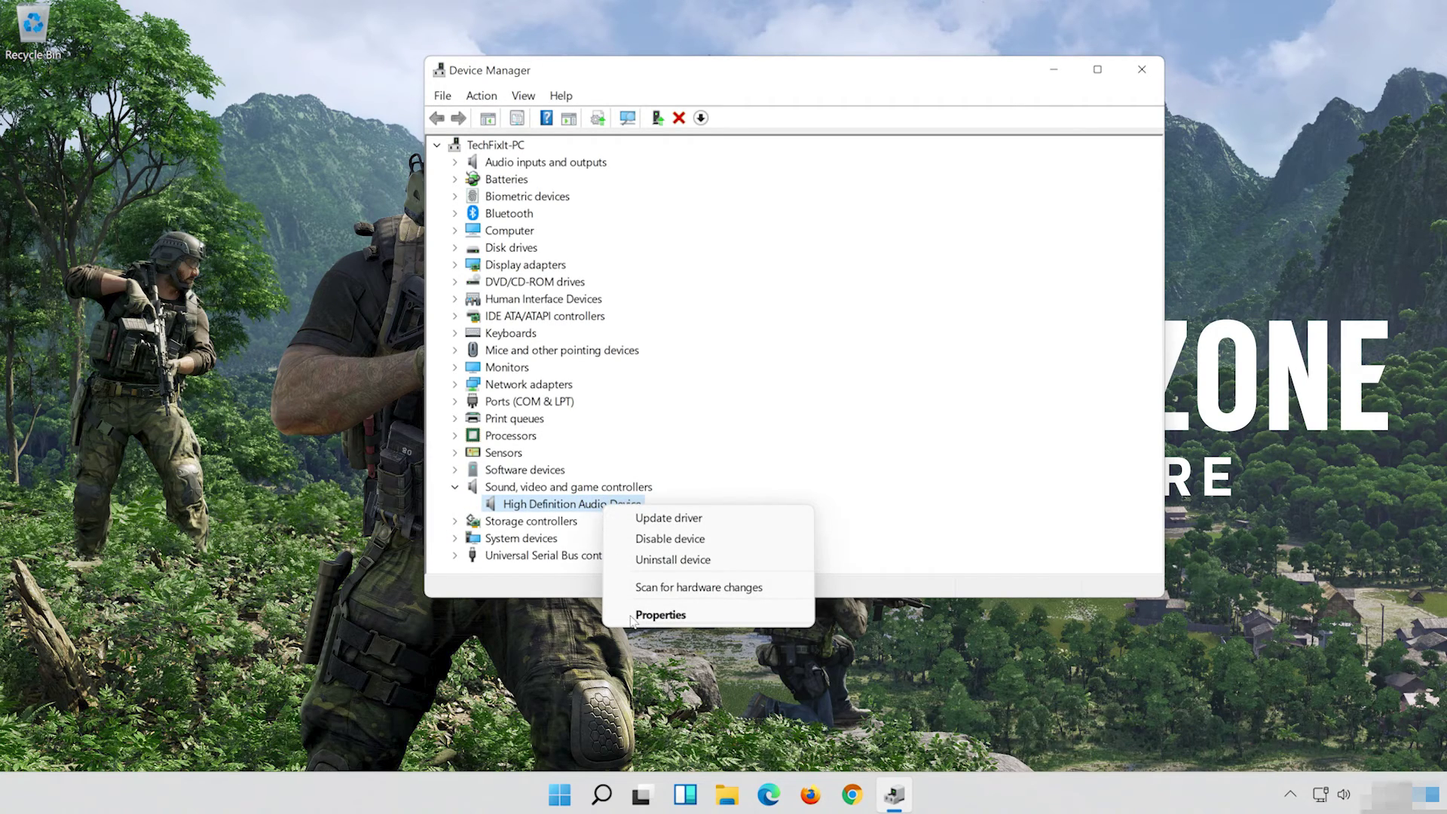
pyautogui.click(704, 614)
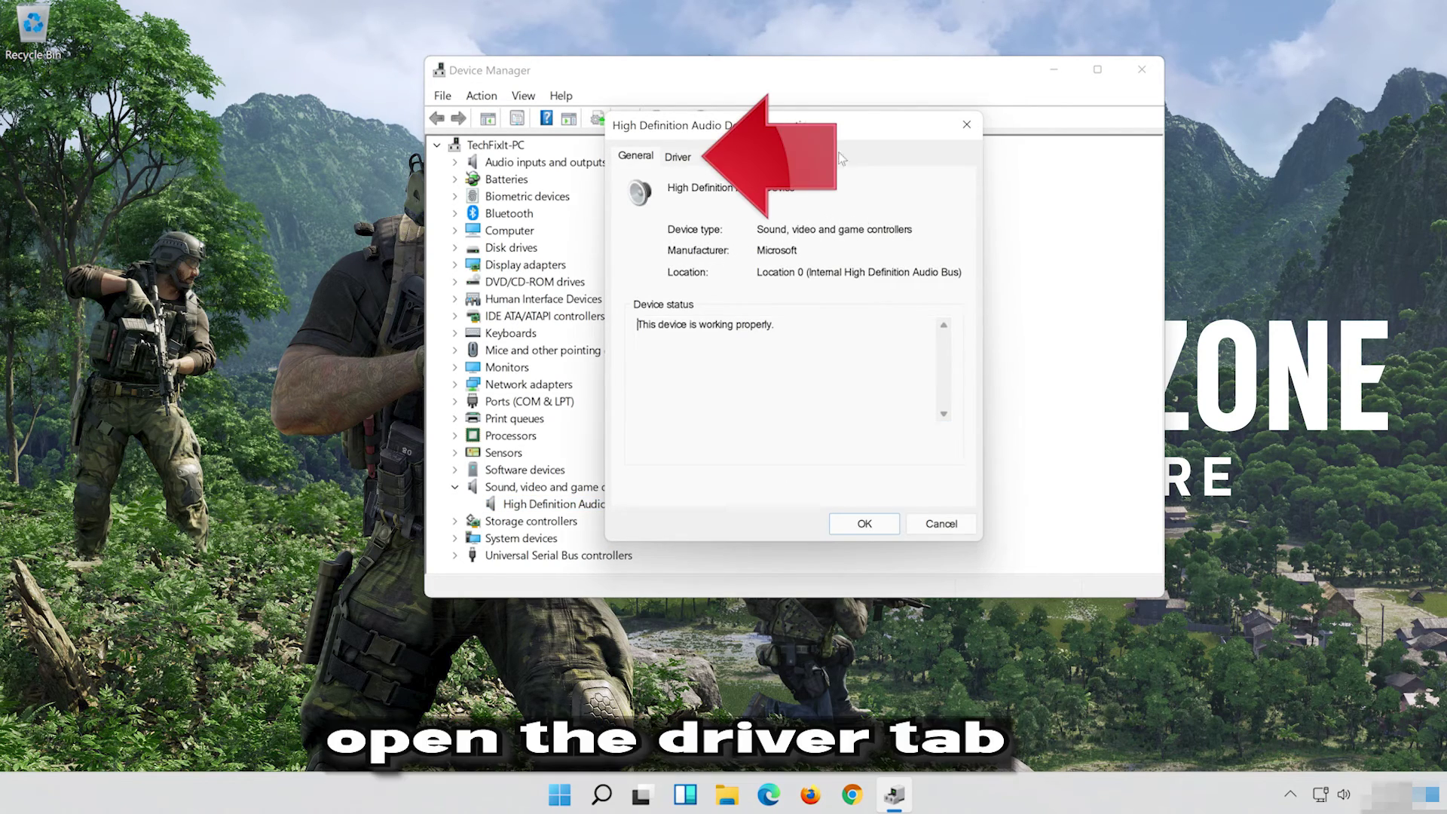
pyautogui.click(681, 158)
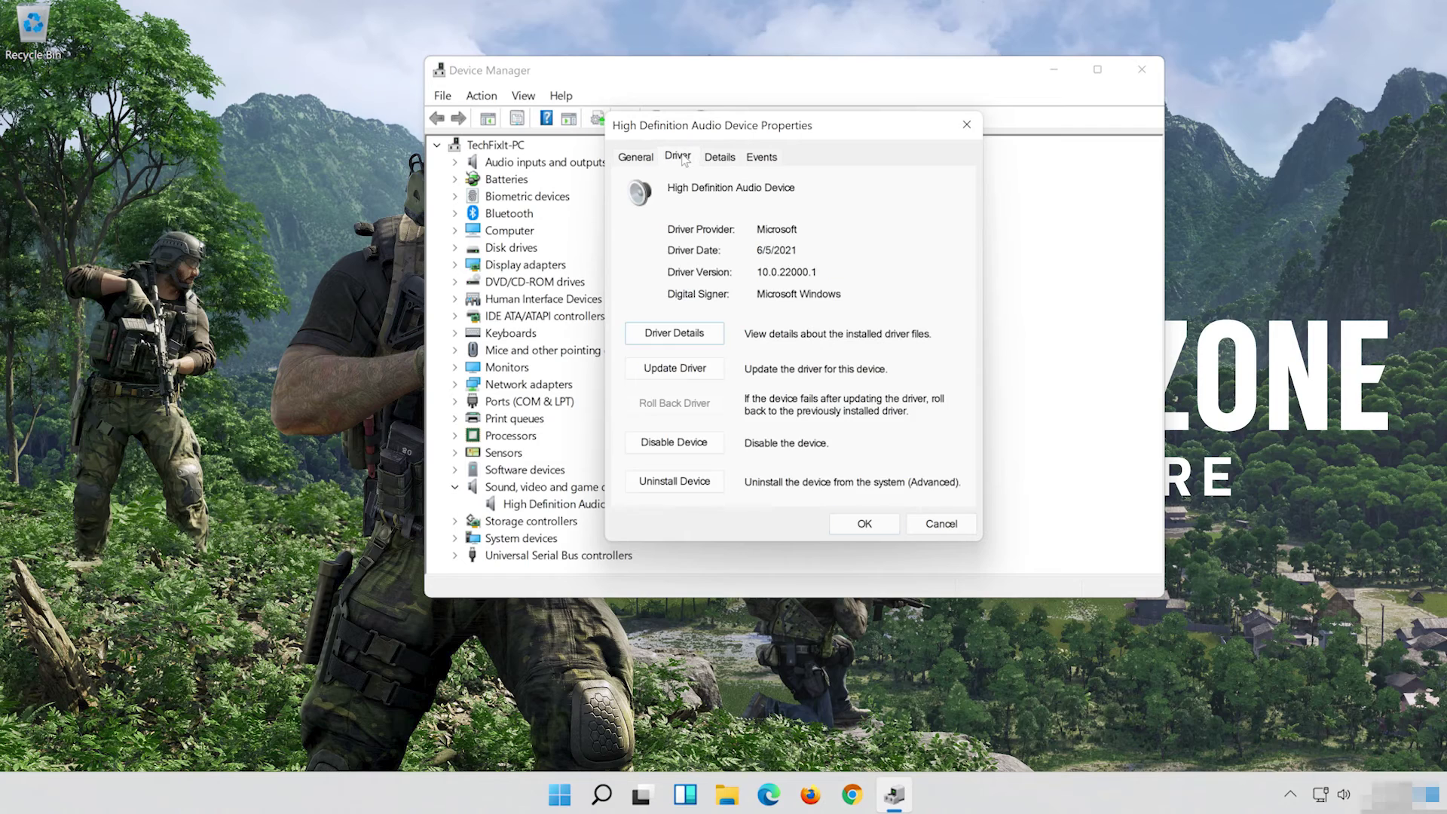
# Search automatically for an updated driver for the audio device, and check for updates through Windows Update.
pyautogui.click(677, 369)
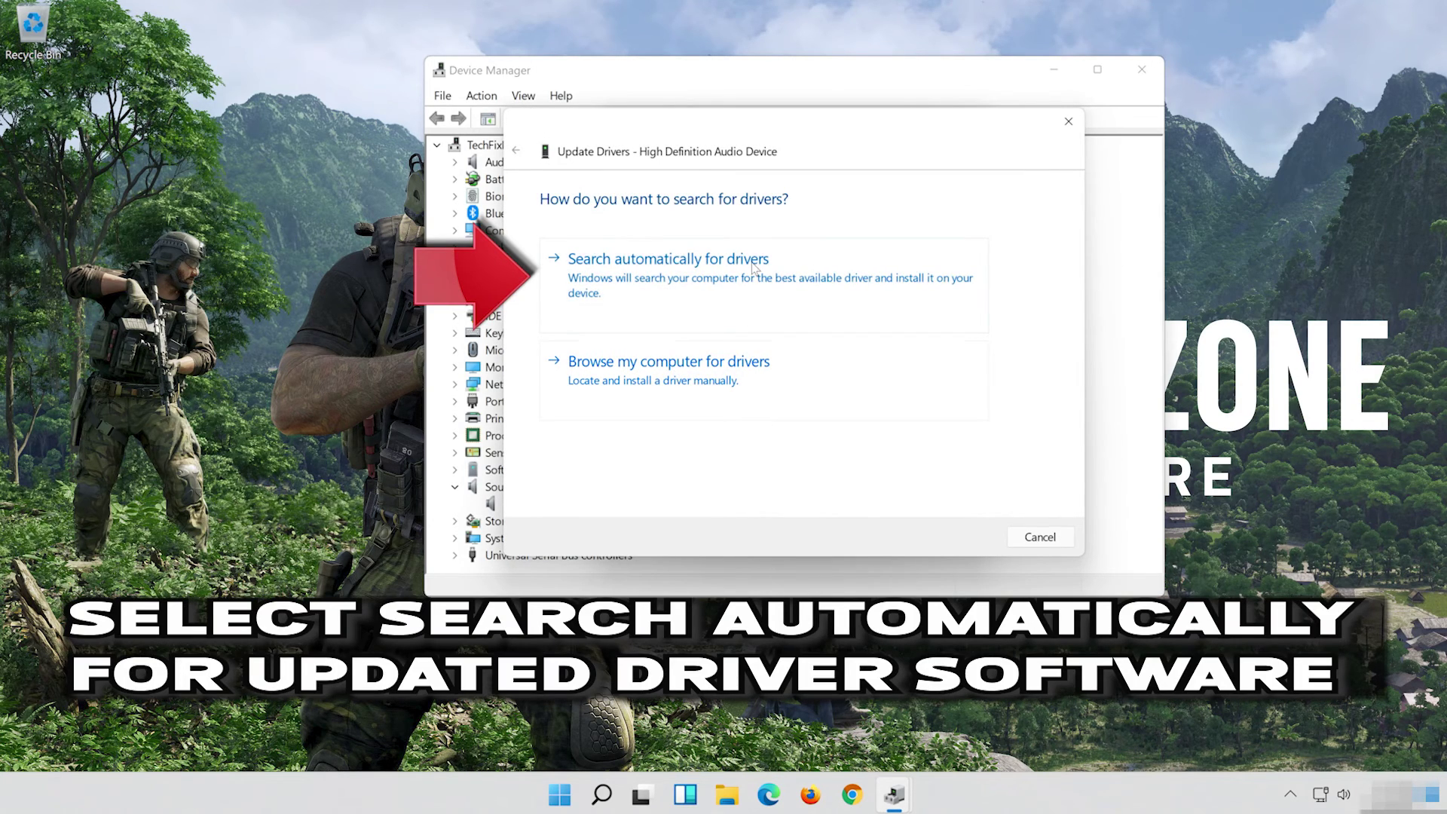
pyautogui.click(793, 290)
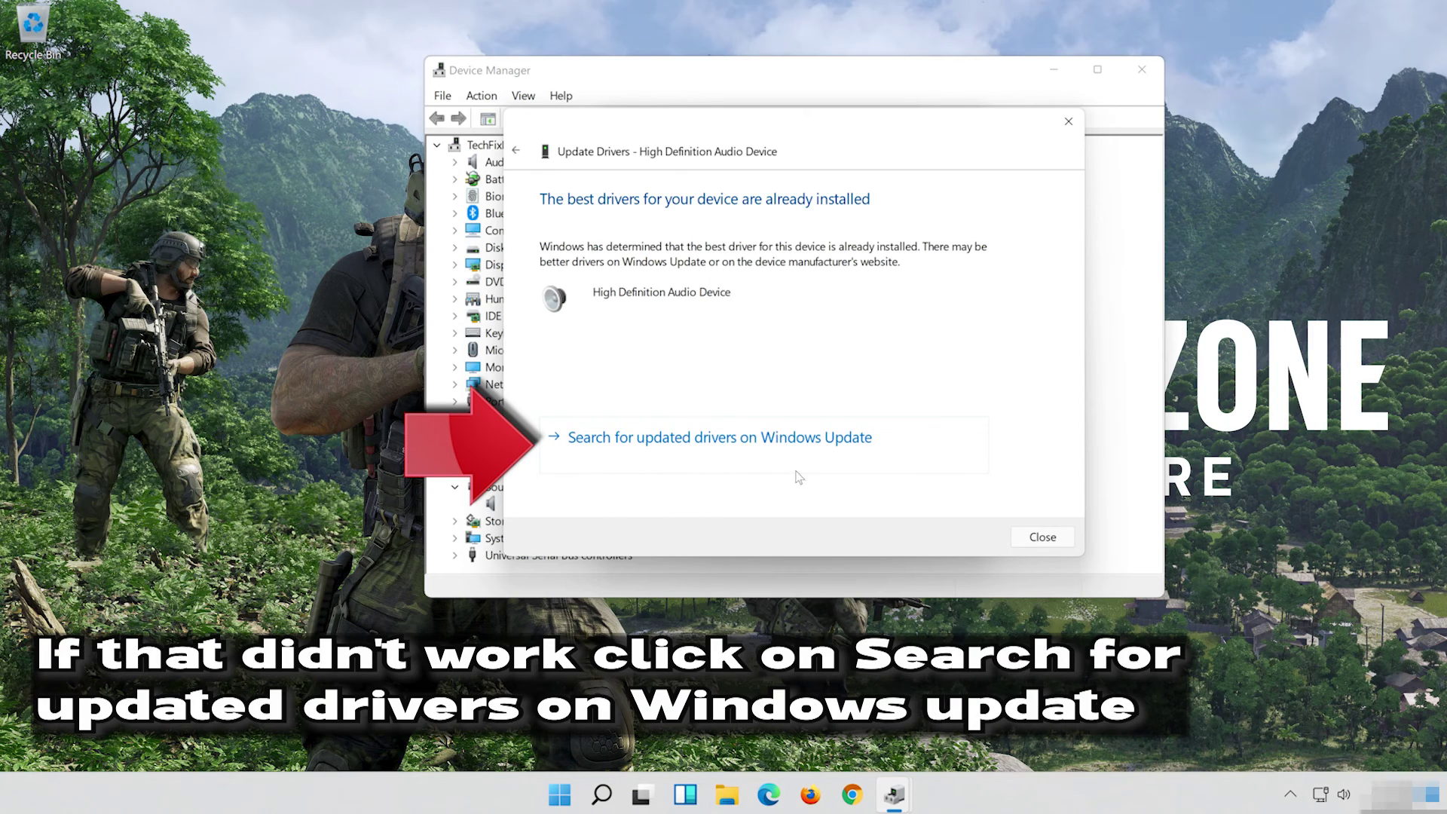
pyautogui.click(774, 458)
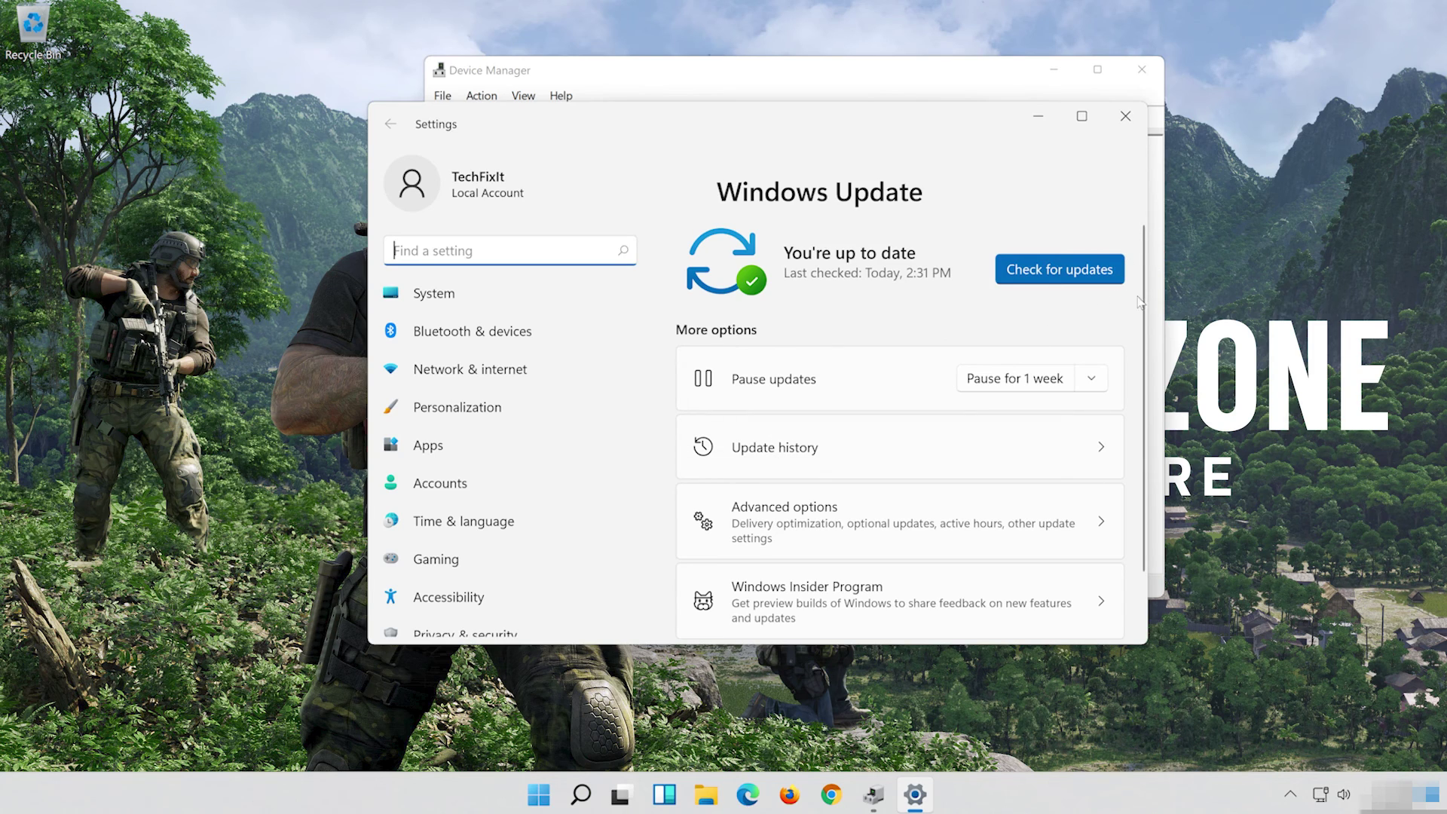
pyautogui.click(1053, 269)
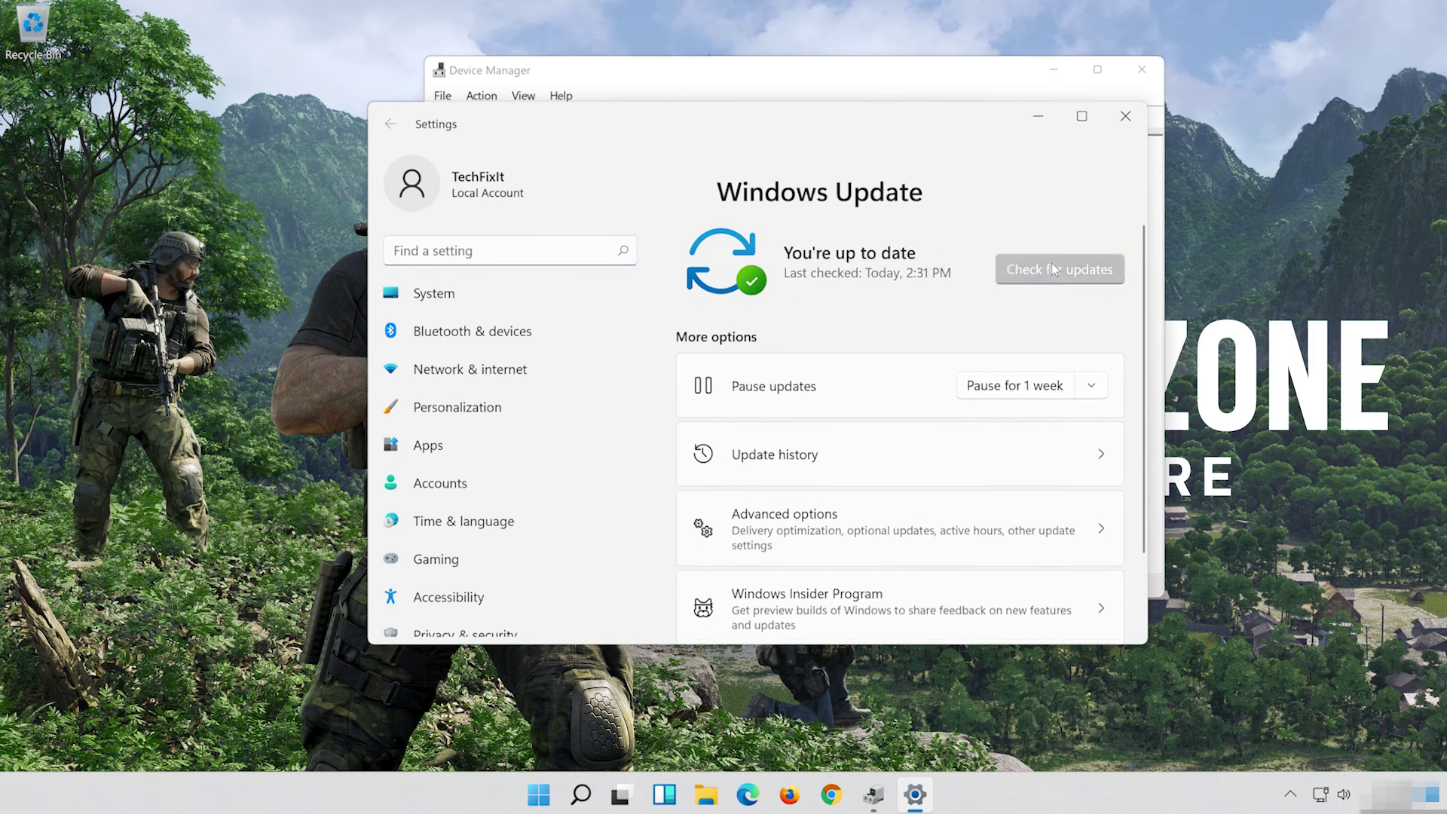